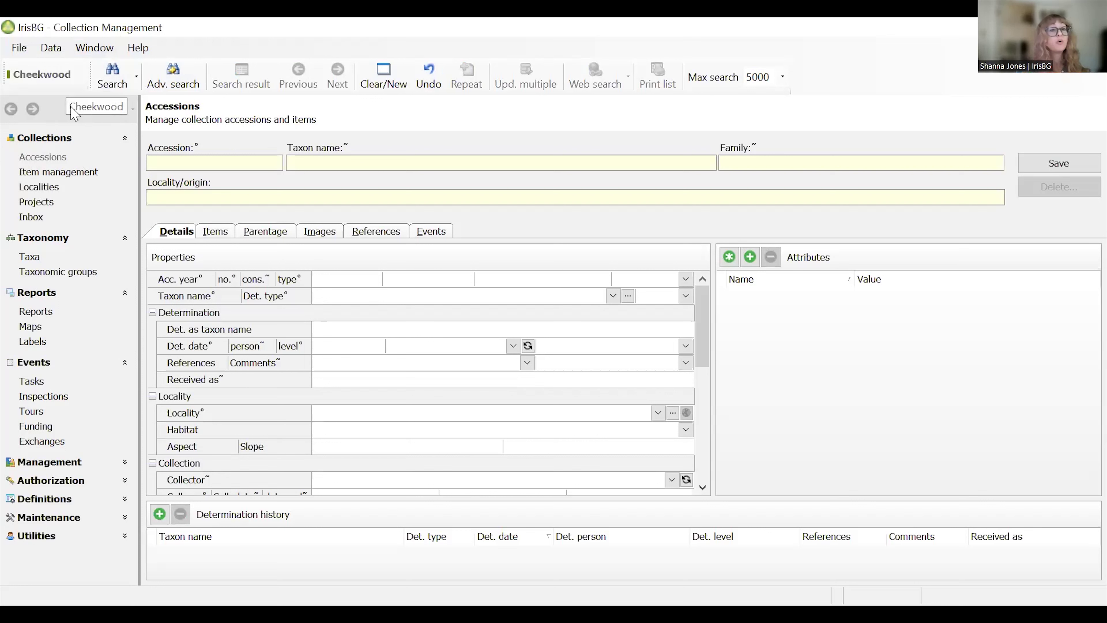
Open the reference guide from the help options and look over its contents list and keyword search.
key("alt+h")
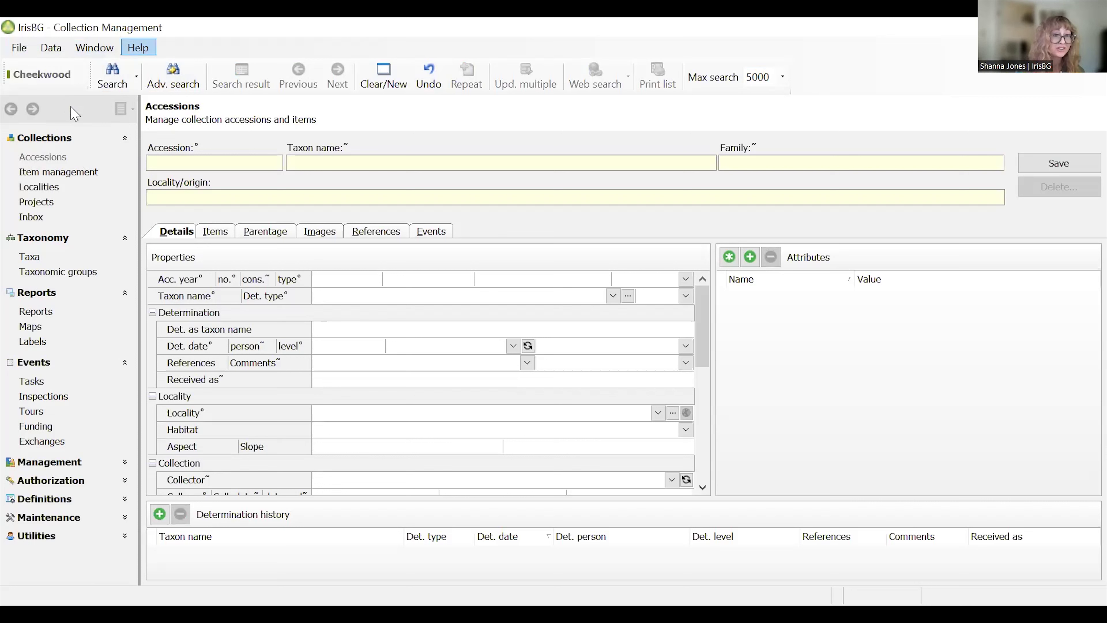
key("Down")
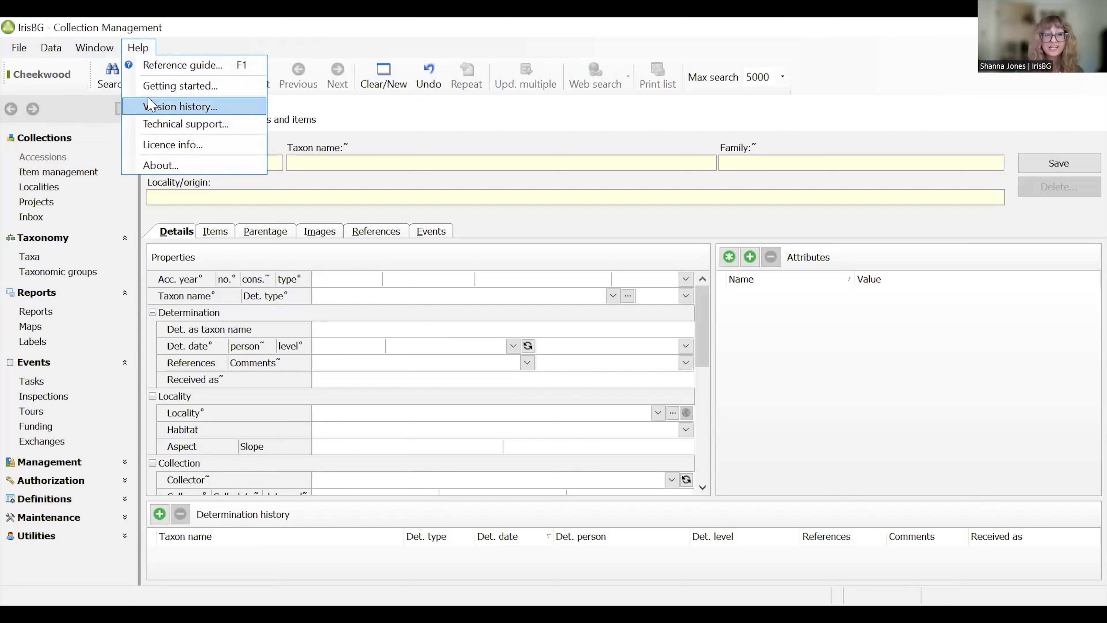
left_click(152, 68)
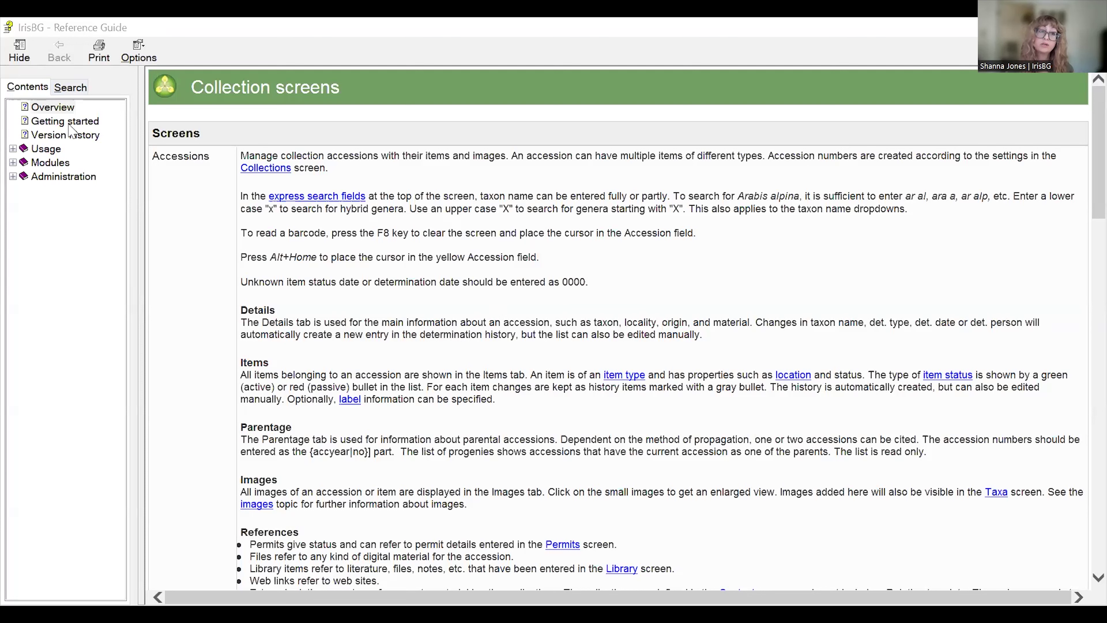
key("alt+s")
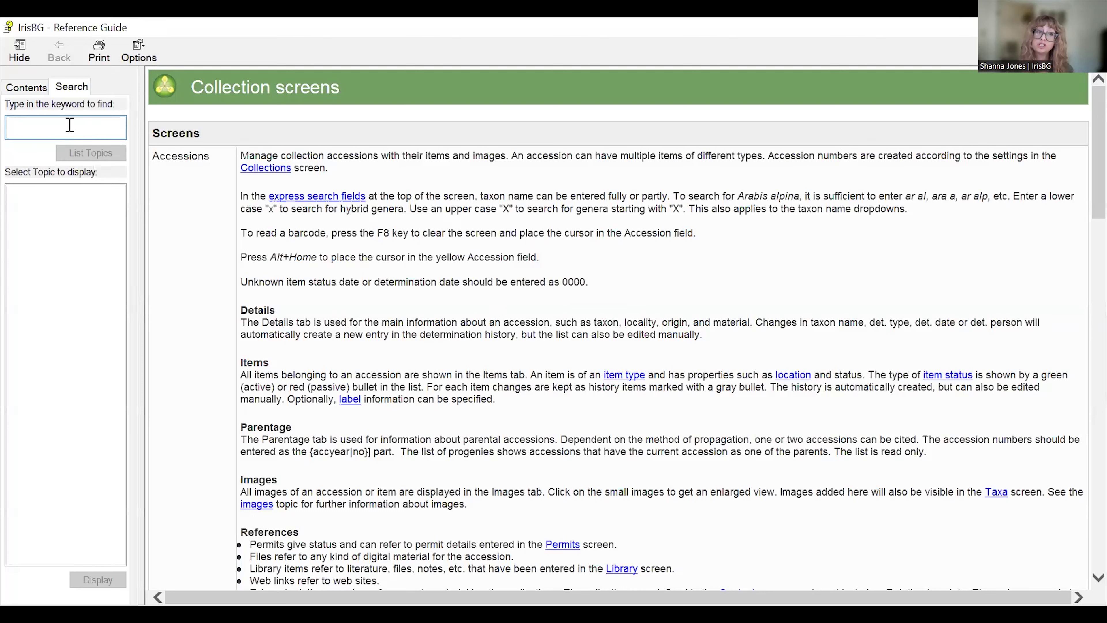
left_click(31, 89)
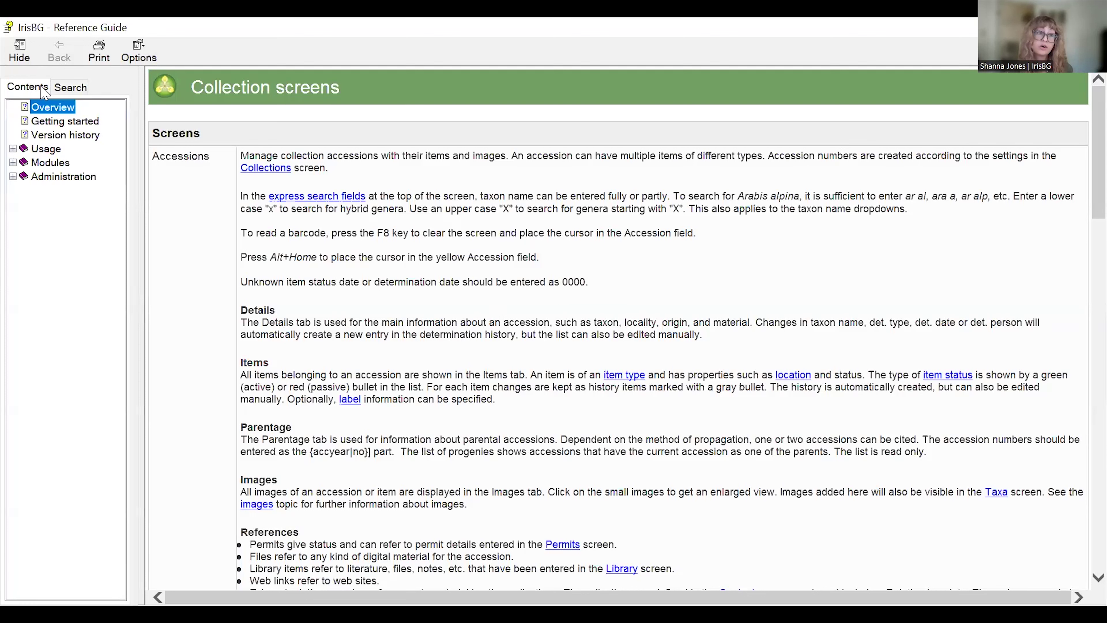
left_click(35, 90)
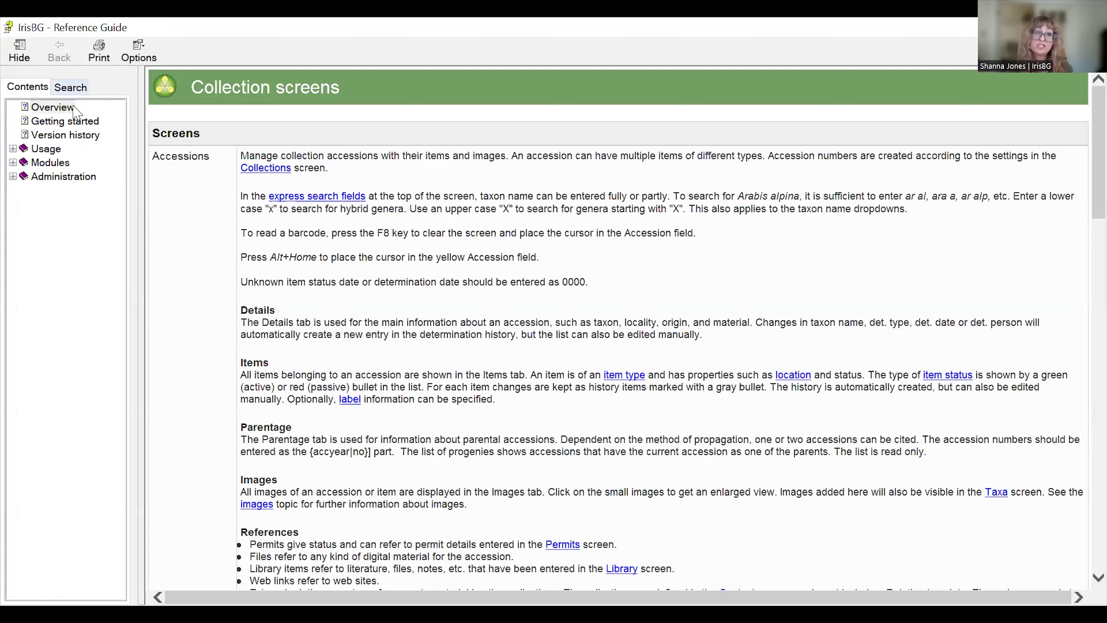
left_click(72, 91)
left_click(38, 88)
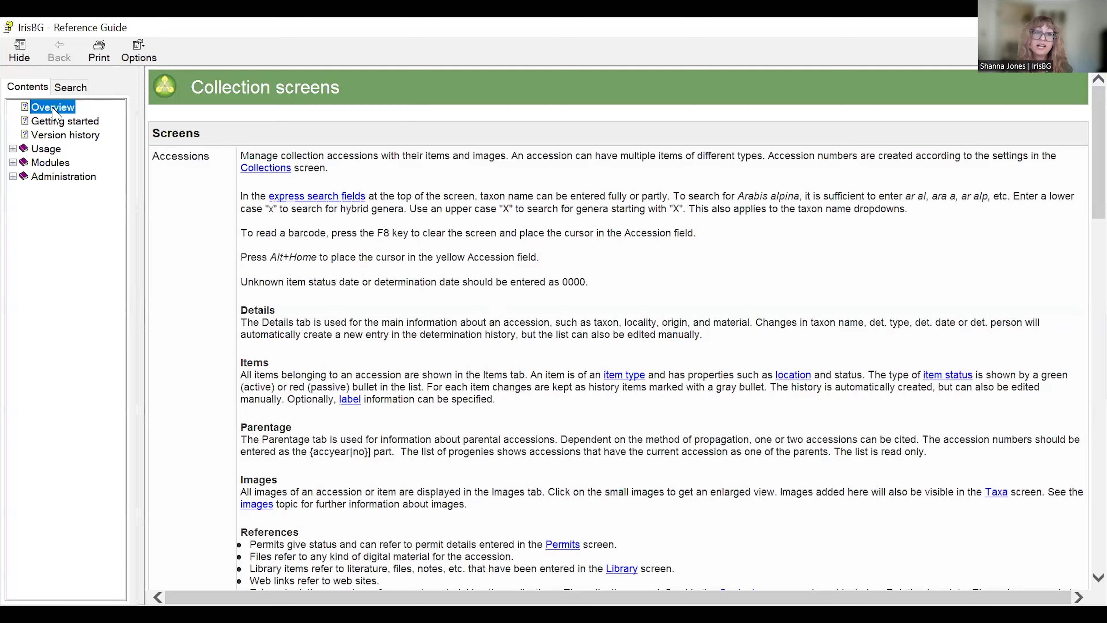
Read through the Getting started topic in the reference guide.
left_click(56, 124)
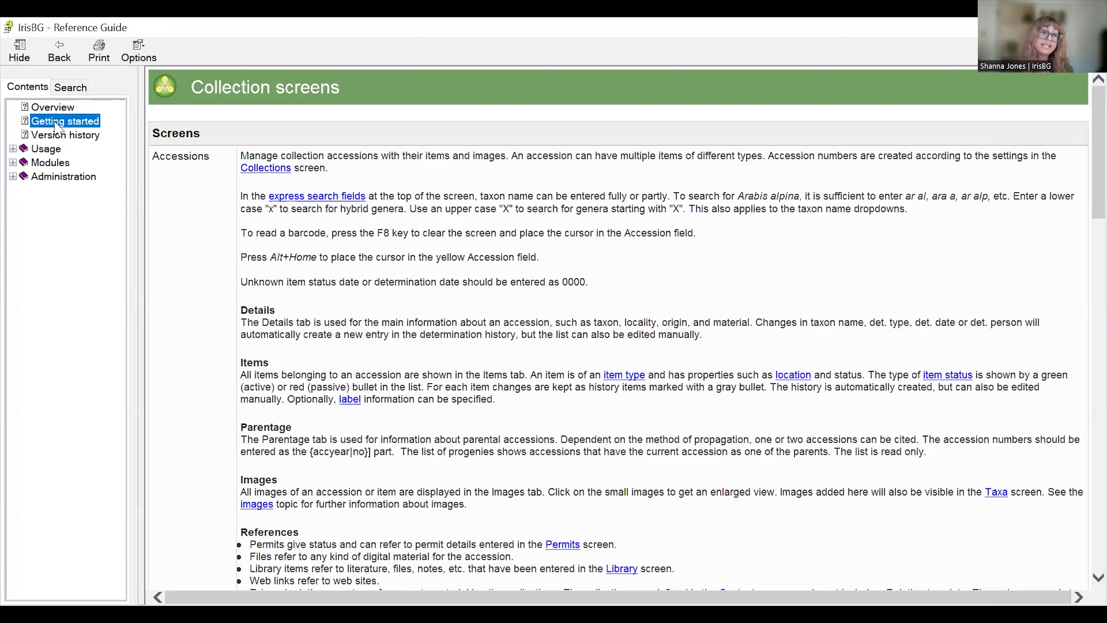
scroll(224, 293, "down", 3)
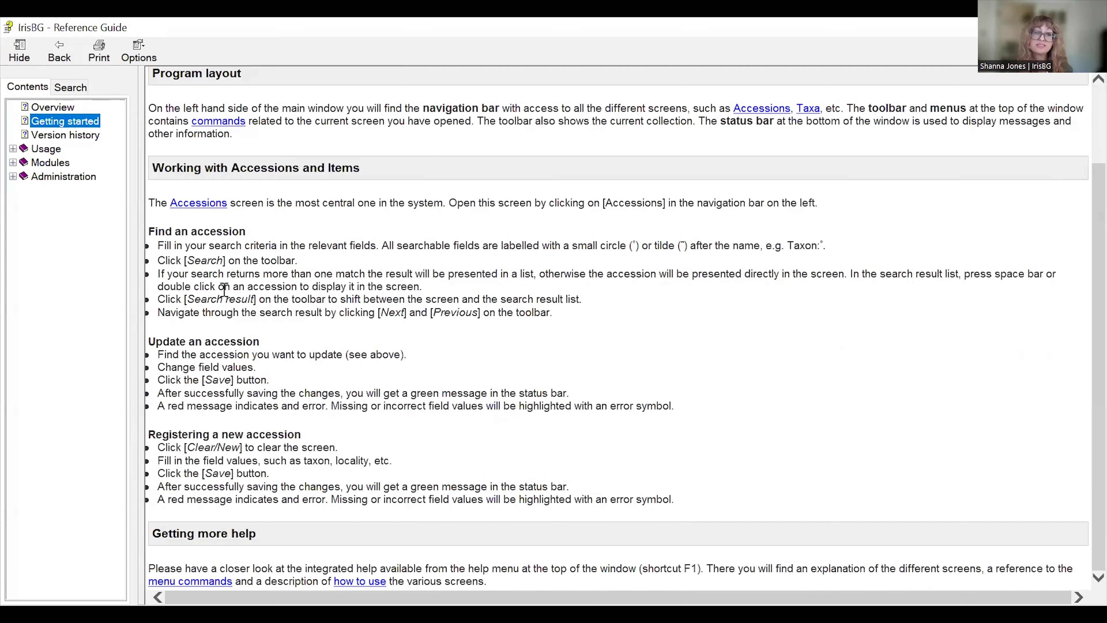
scroll(220, 281, "up", 3)
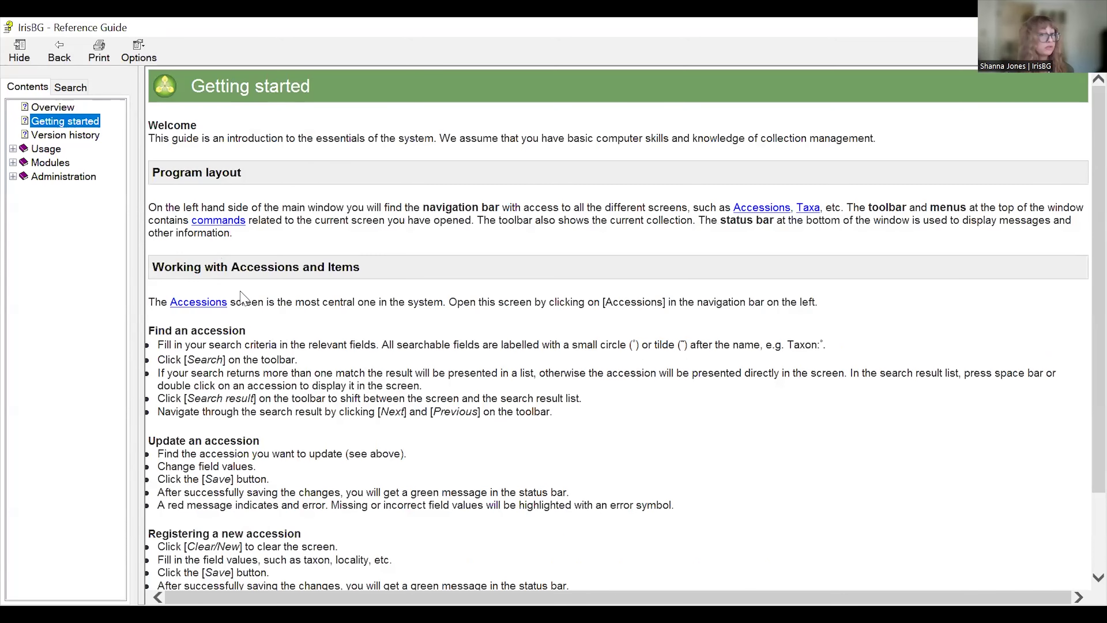
scroll(241, 299, "down", 1)
scroll(239, 297, "up", 1)
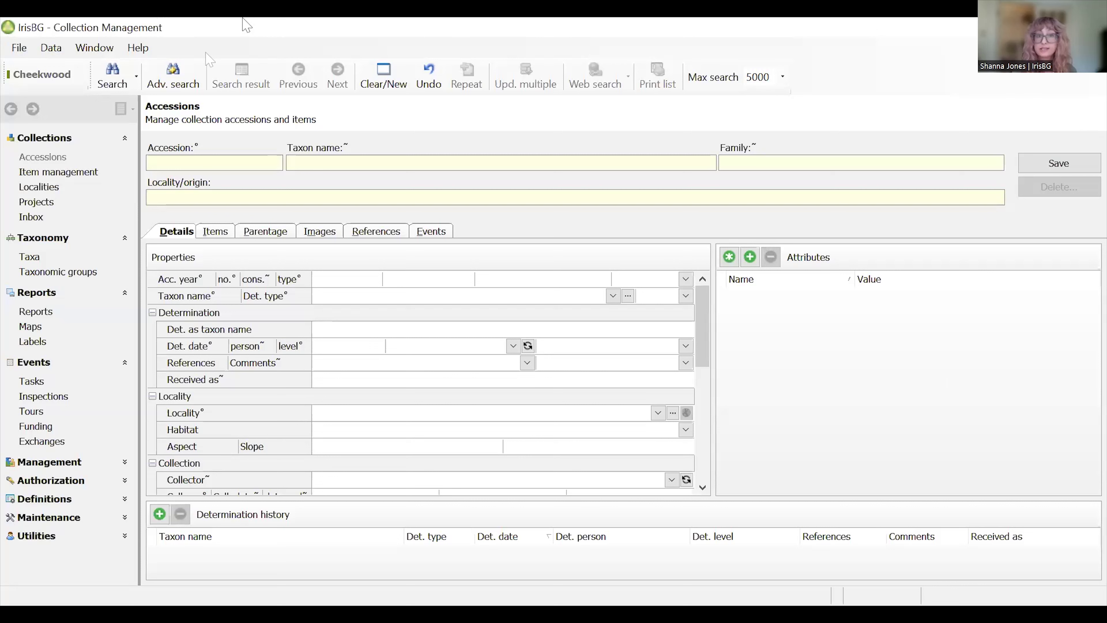
left_click(143, 46)
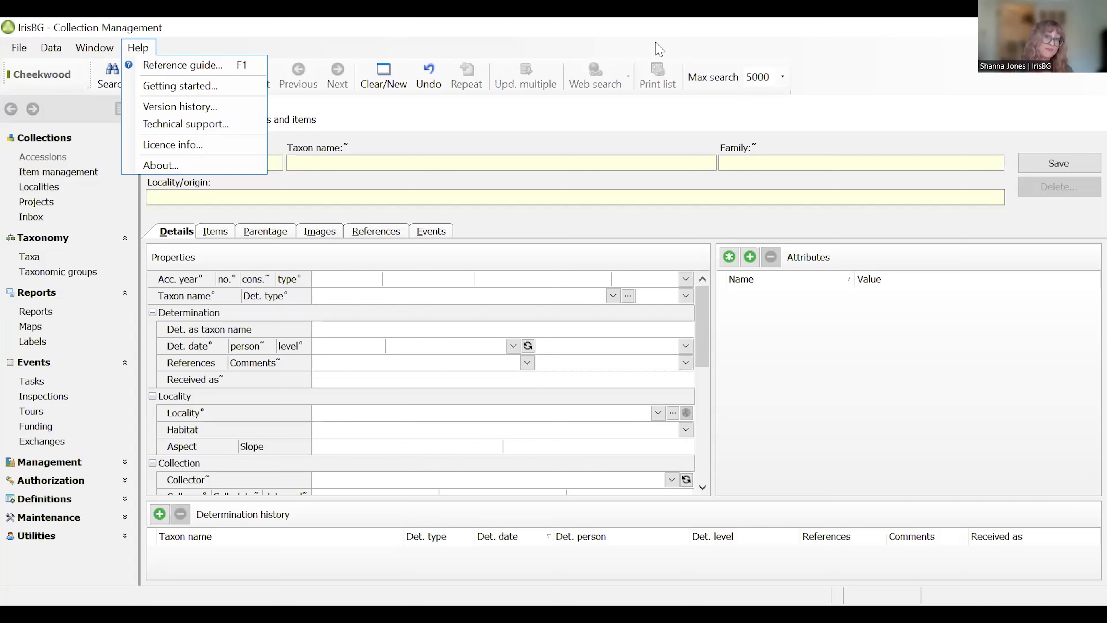
left_click(982, 77)
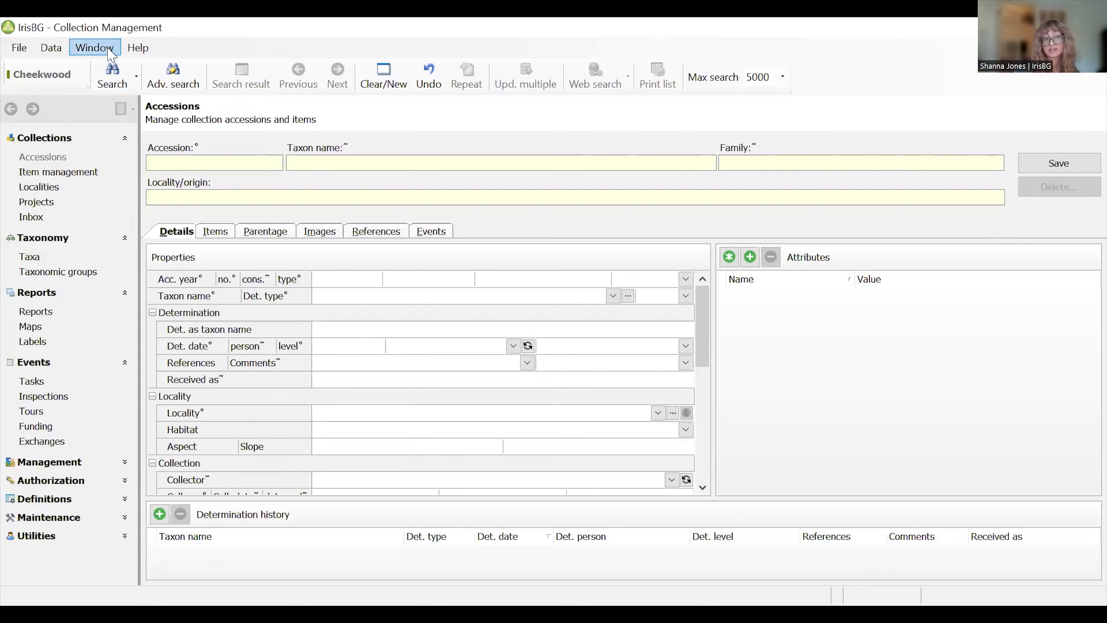
Search accessions without any criteria, sort the results by taxon name and browse the start of the list.
left_click(112, 82)
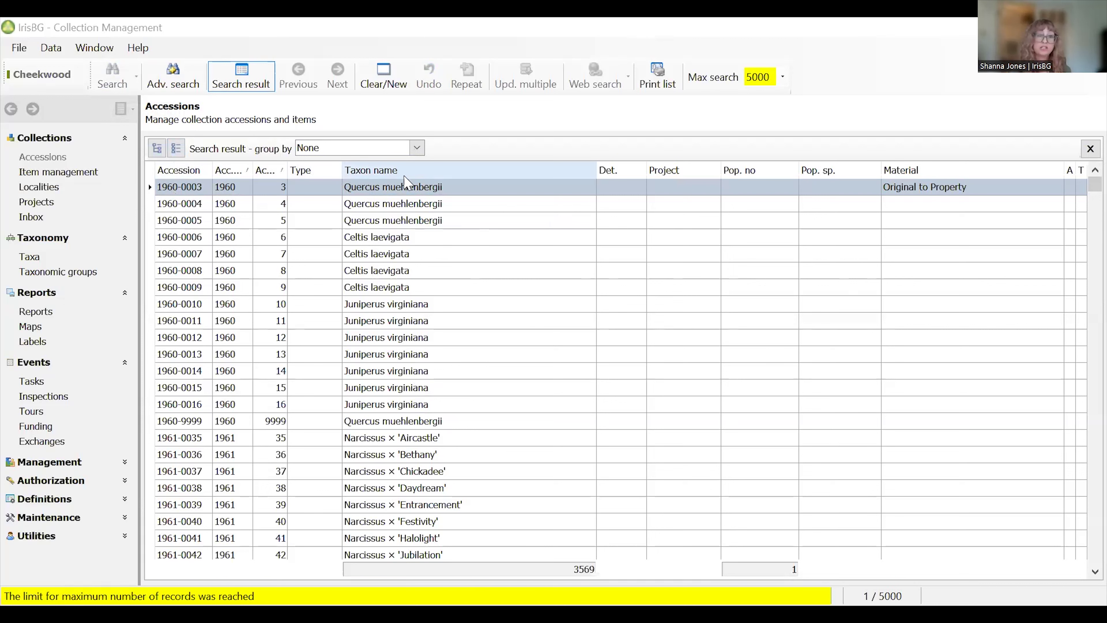
left_click(389, 173)
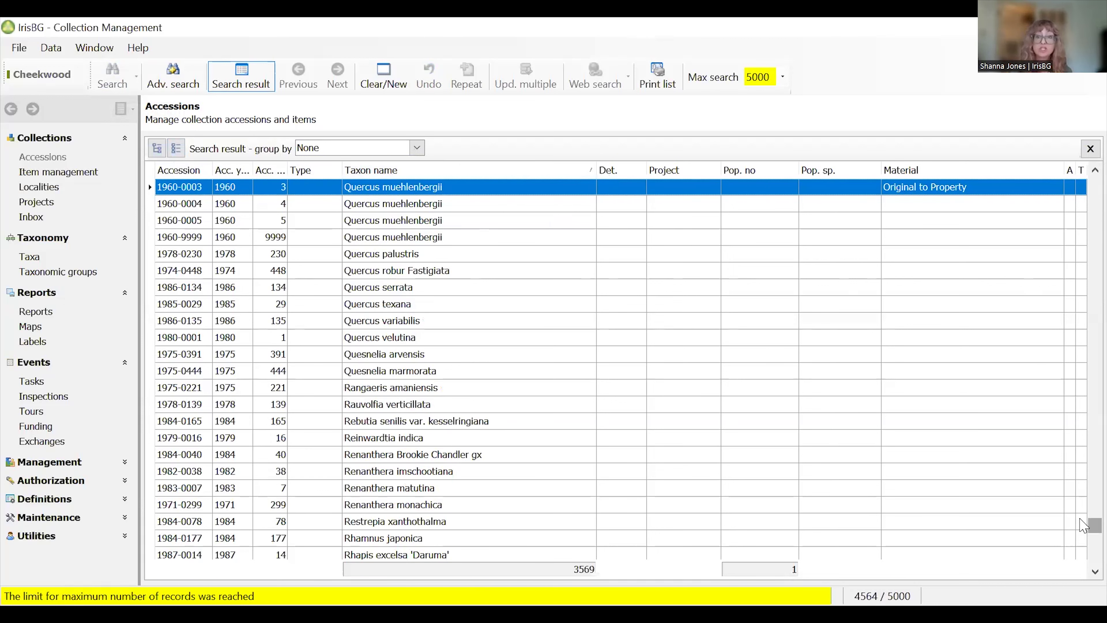
left_click_drag(1095, 525, 1025, 151)
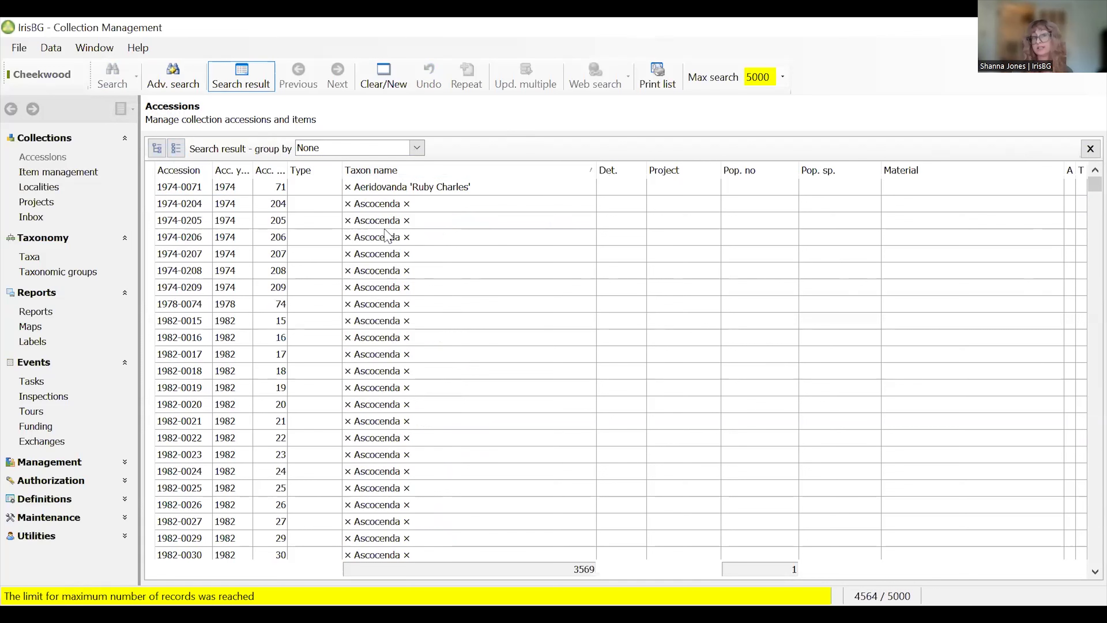
scroll(380, 231, "down", 15)
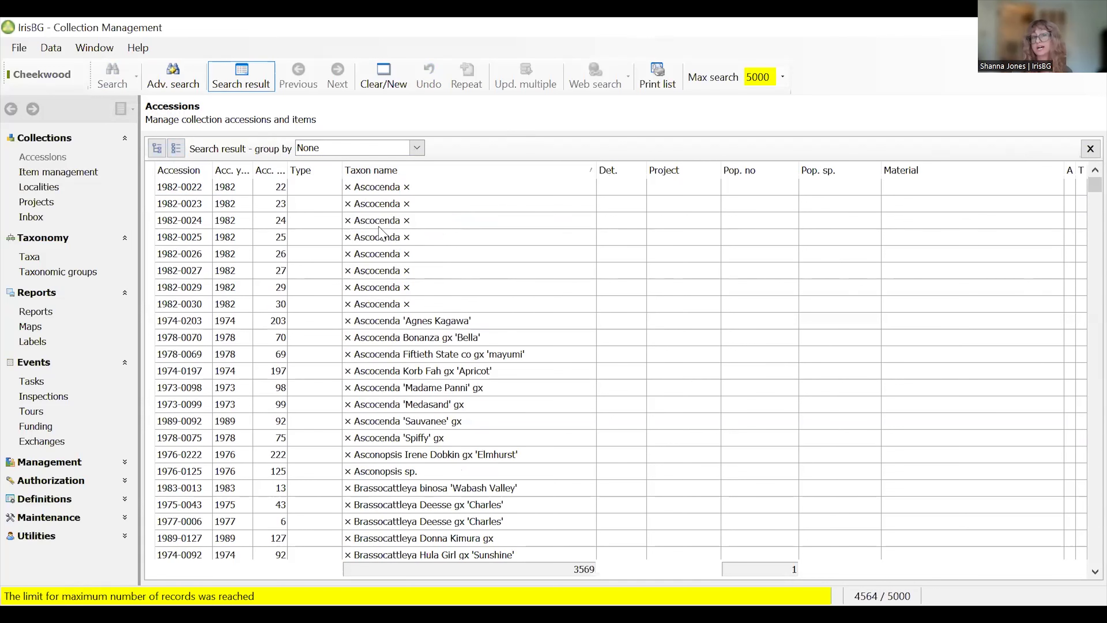
scroll(378, 228, "down", 1)
scroll(393, 228, "up", 10)
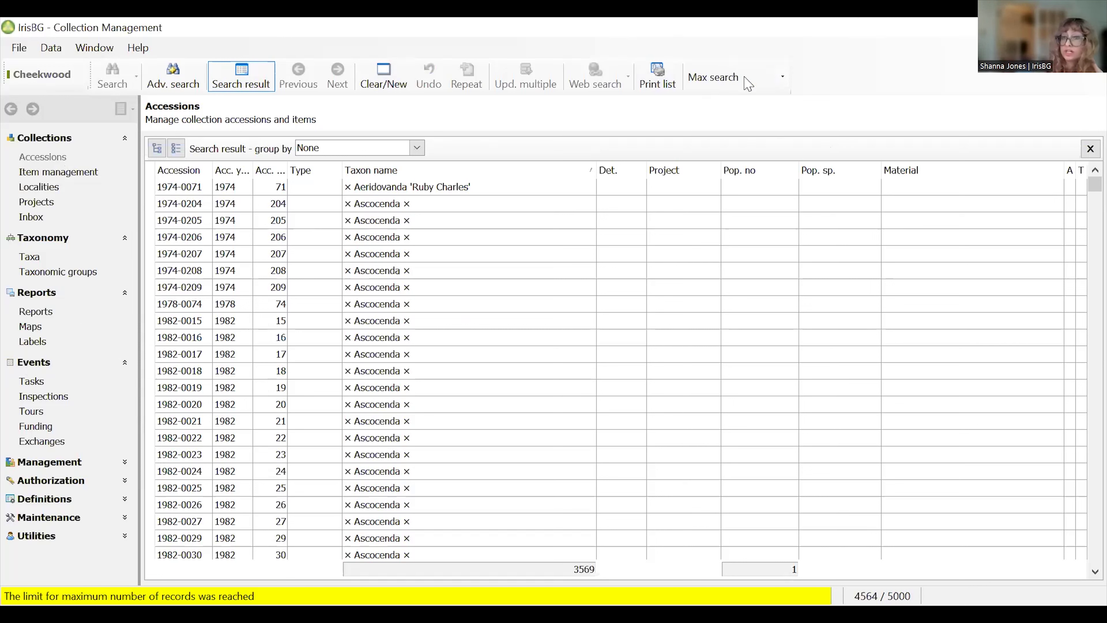
View the available limits for the maximum number of search records without choosing a different one.
left_click(783, 78)
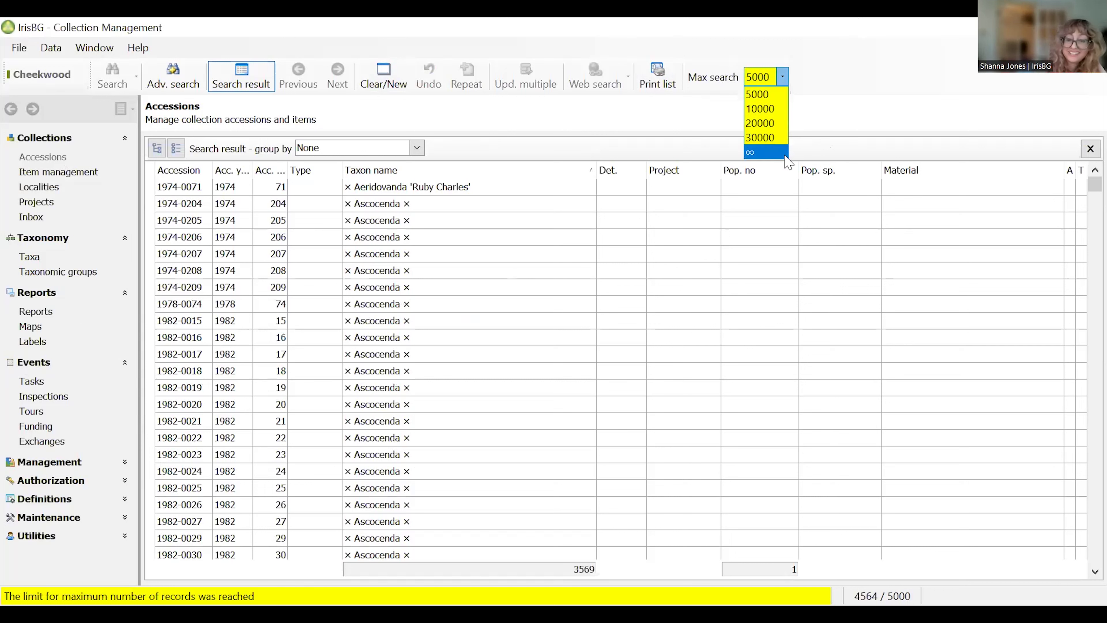
left_click(823, 89)
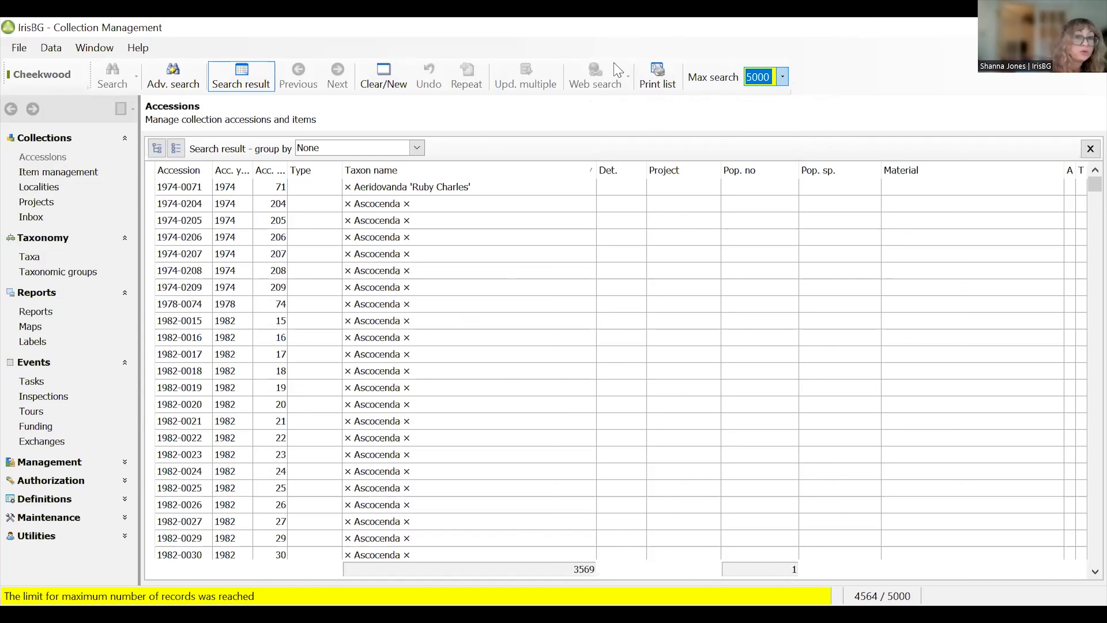
Clear the accessions form and search for accessions with the taxon name "quercus".
left_click(389, 79)
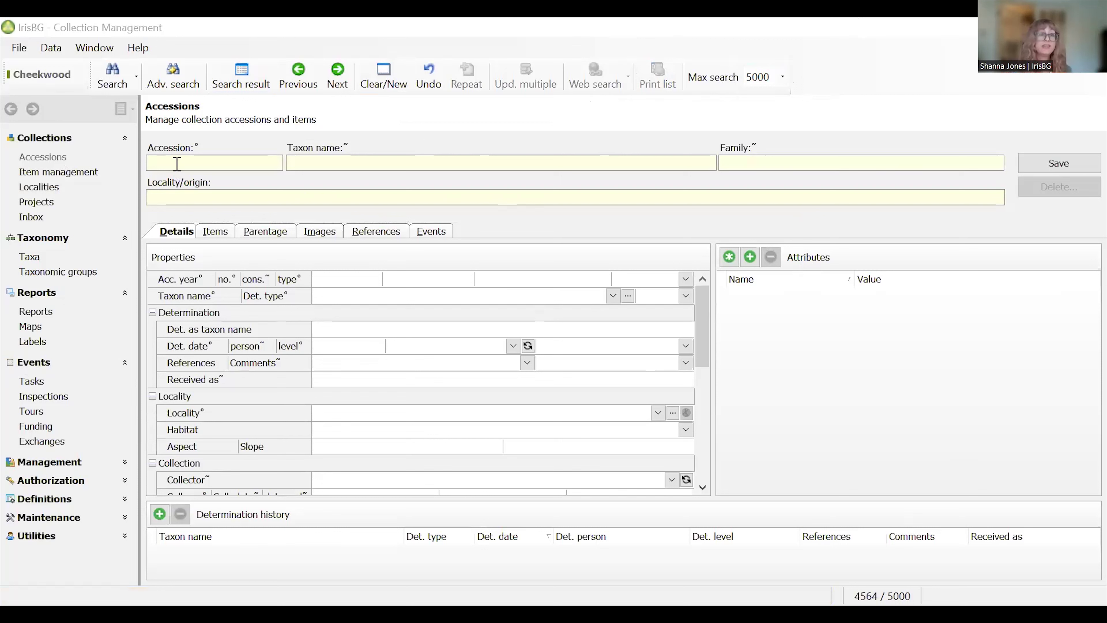
left_click(255, 164)
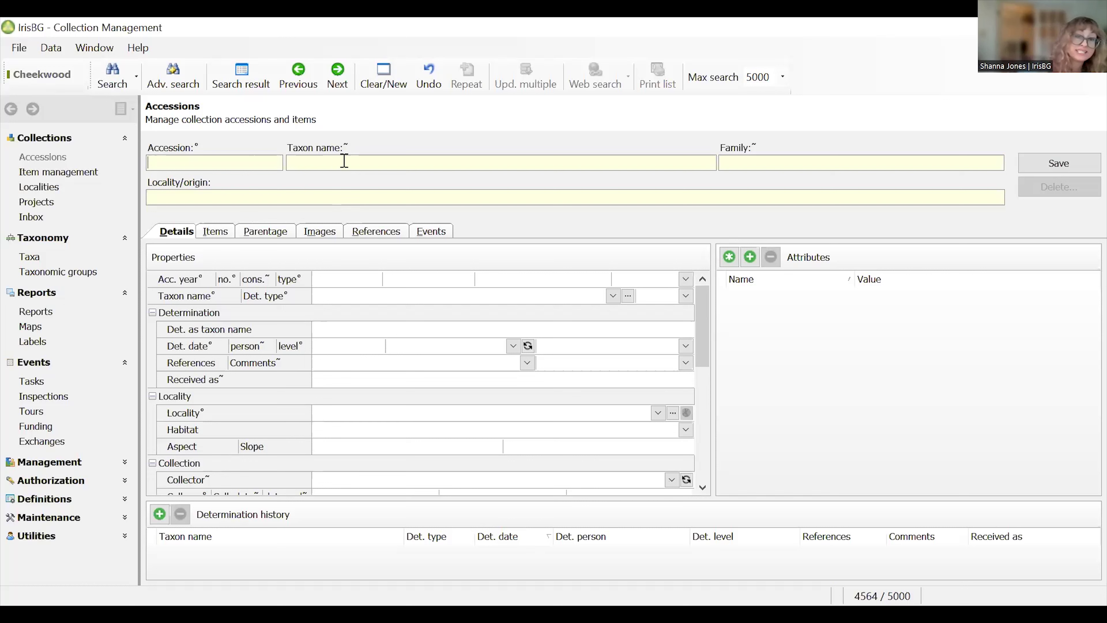
type("qu")
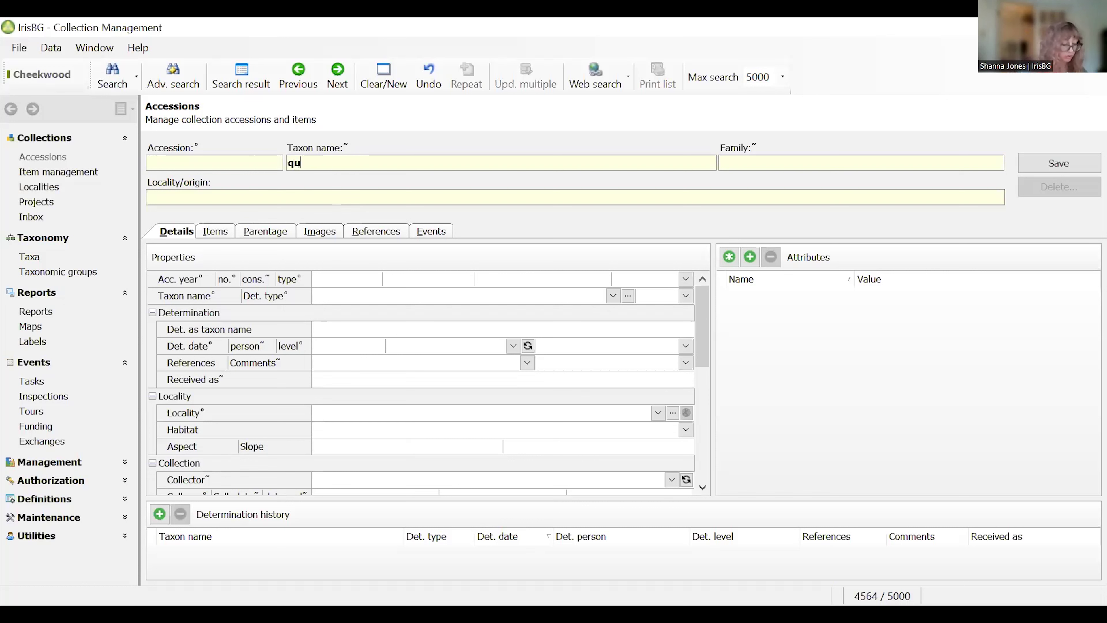
type("ercus")
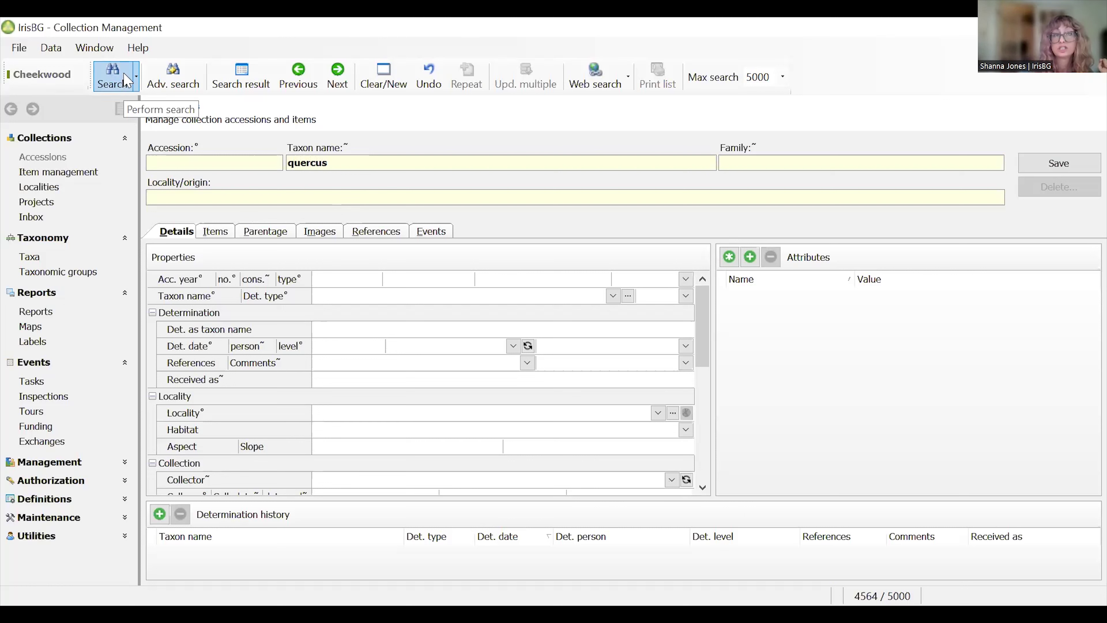
left_click(109, 72)
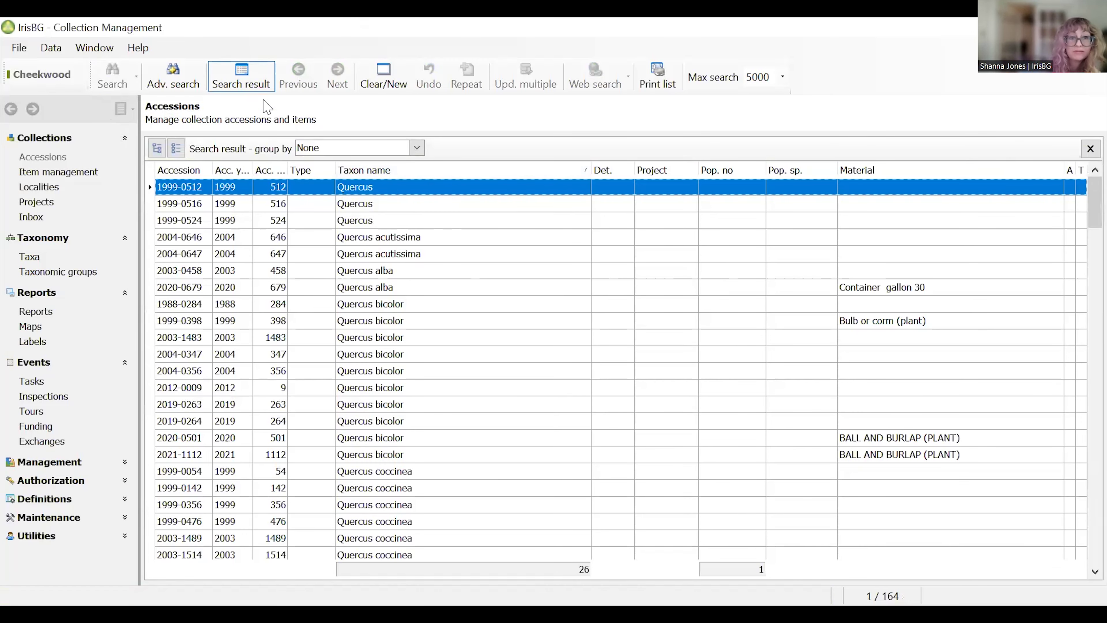
Clear the previous search and find accessions belonging to the family "Asteraceae".
left_click(385, 80)
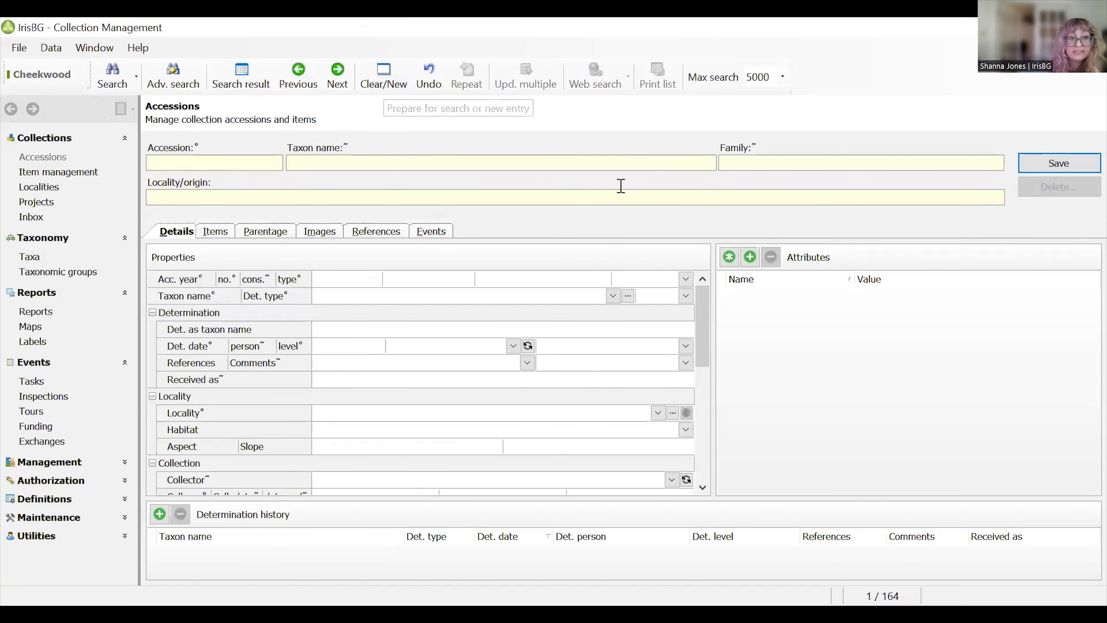
left_click(769, 162)
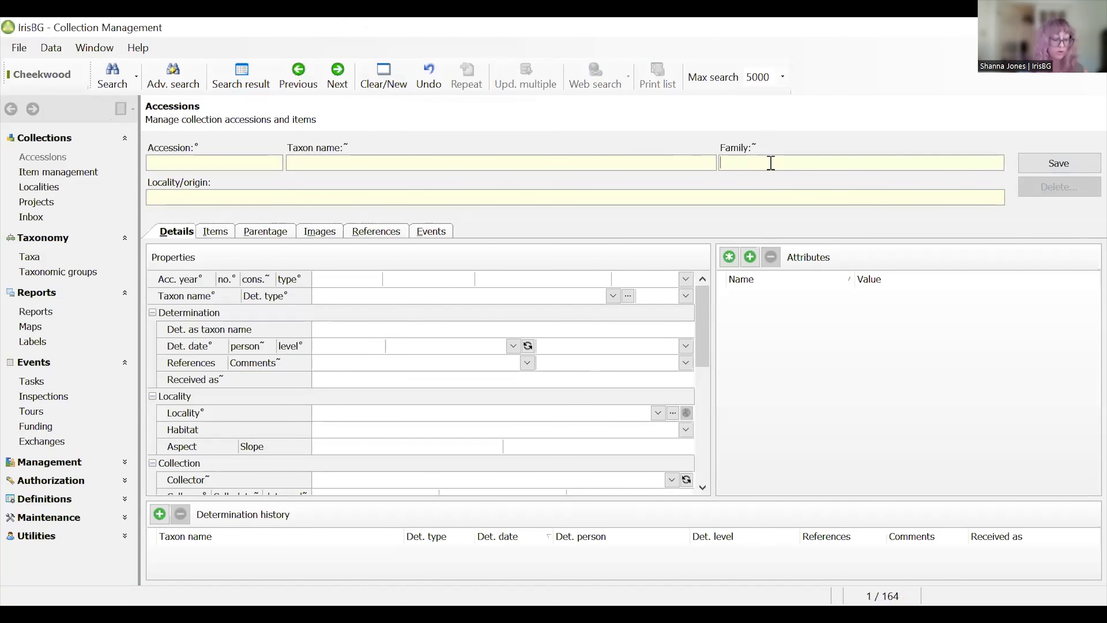
type("Aster")
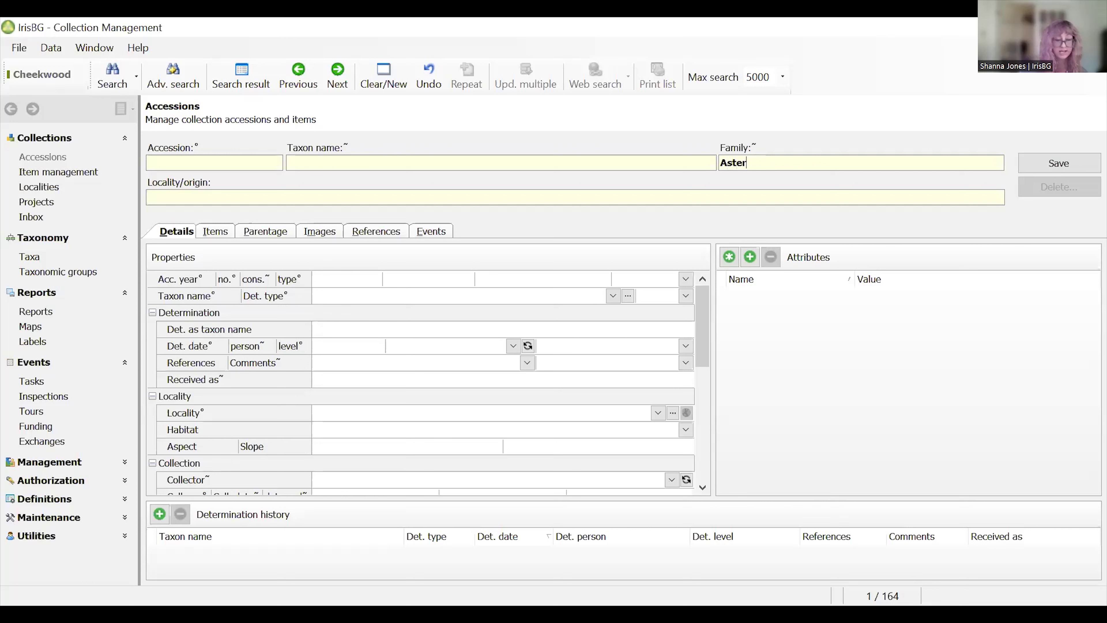
type("scea")
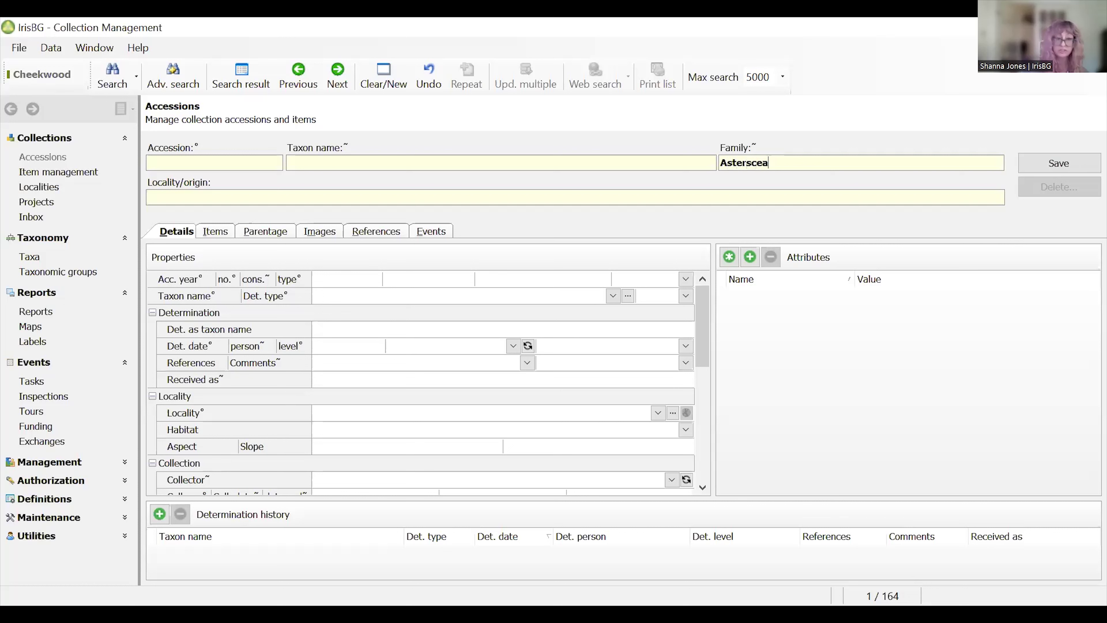
type("e")
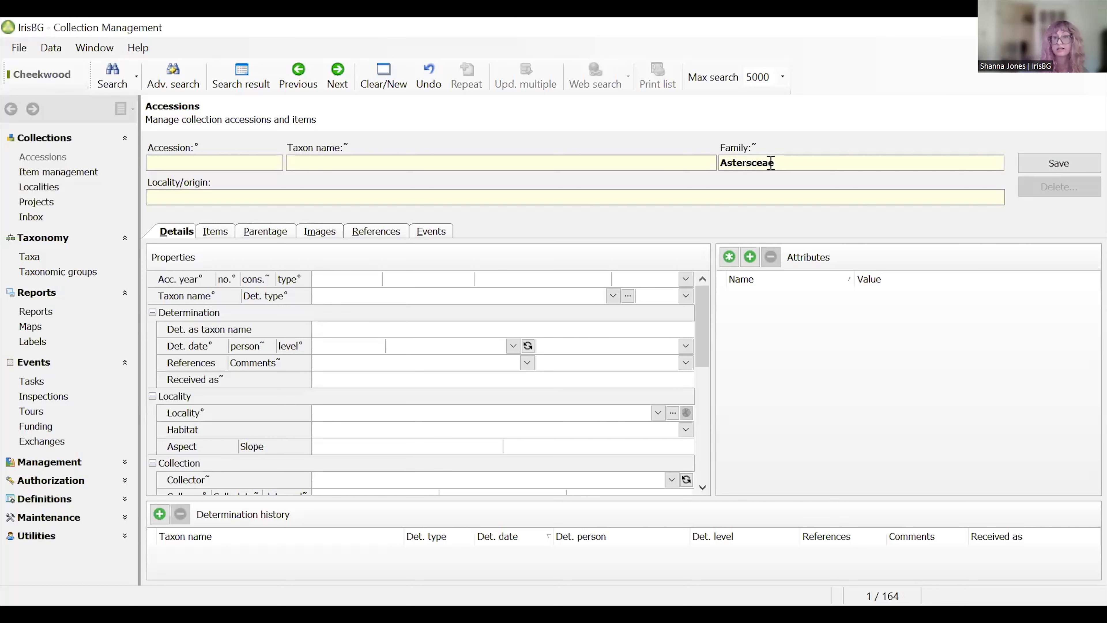
left_click(113, 83)
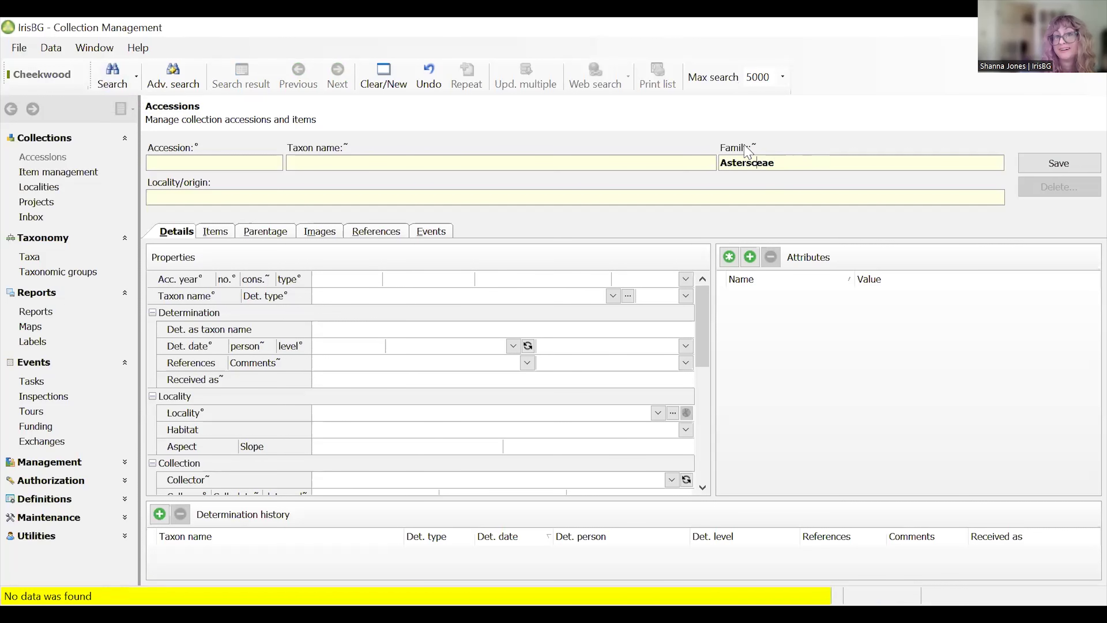
left_click(753, 163)
key("BackSpace")
type("a")
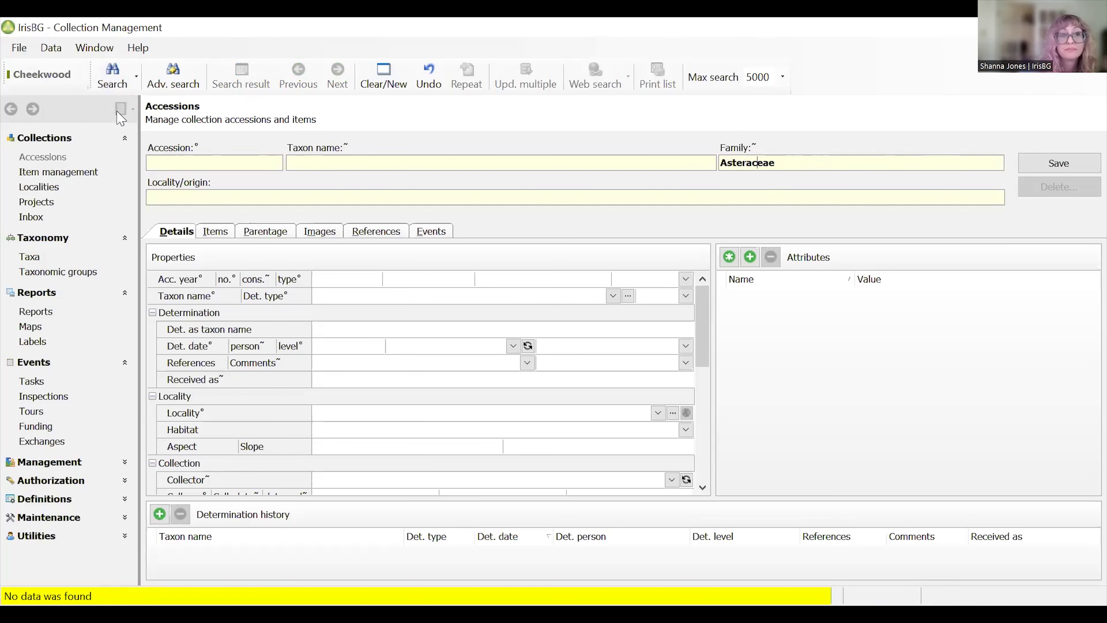
left_click(106, 78)
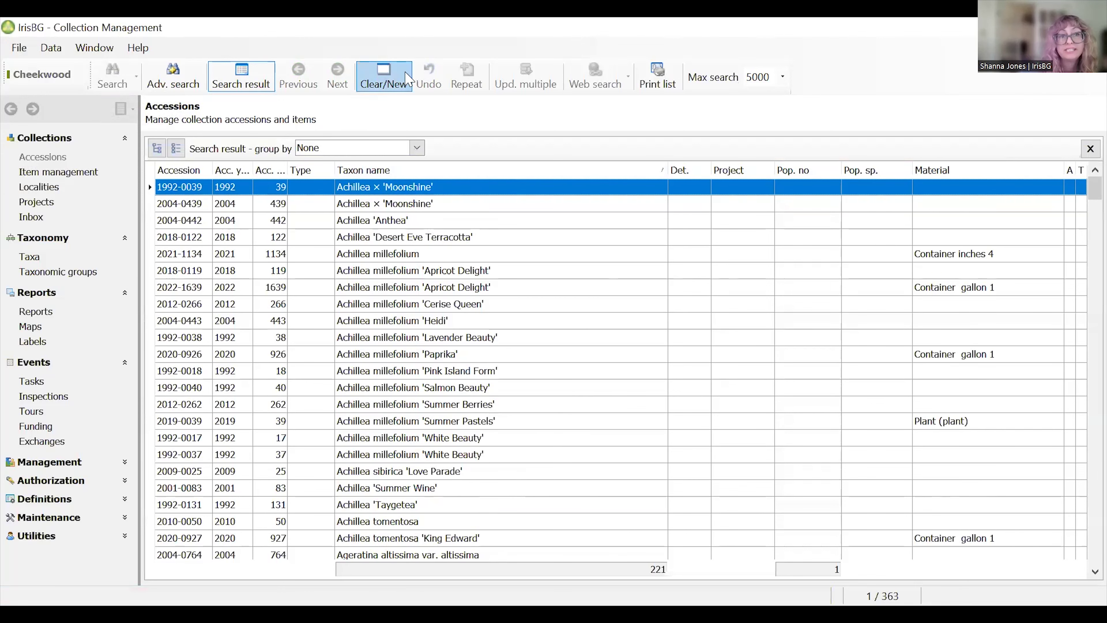
Clear the accessions form and search by taxon name using the abbreviated name "Cor fl 'Ple".
left_click(384, 78)
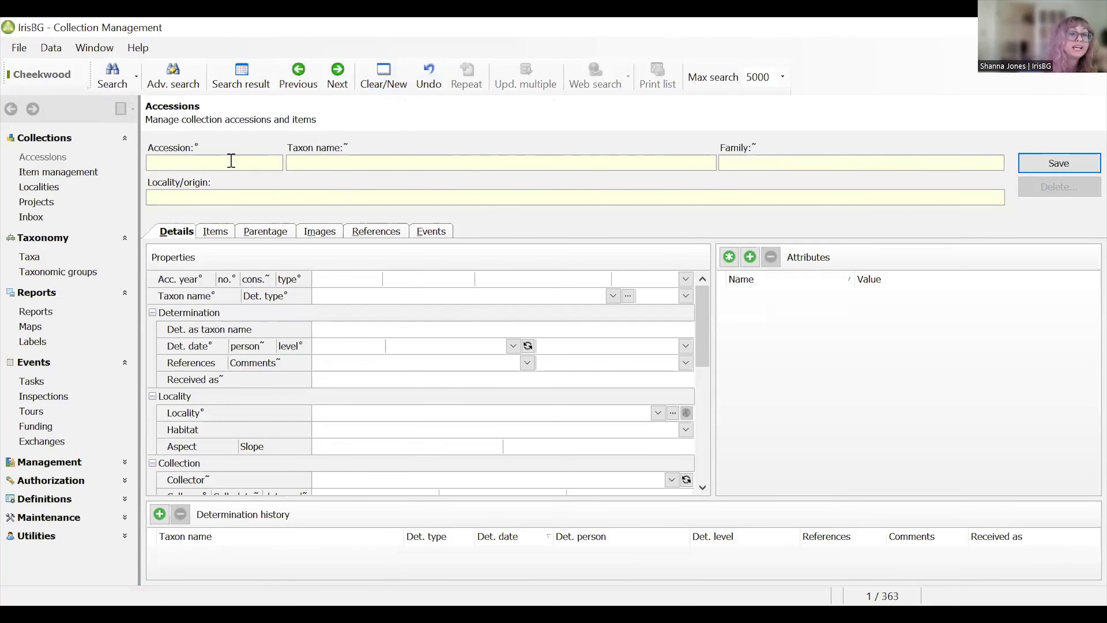
left_click(345, 299)
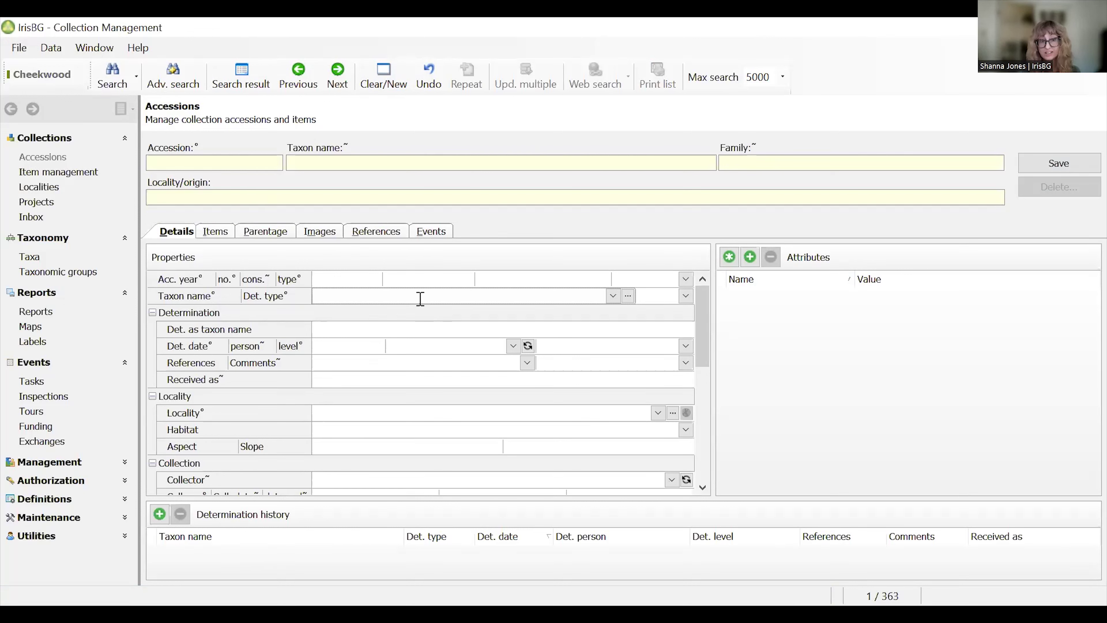
left_click(361, 167)
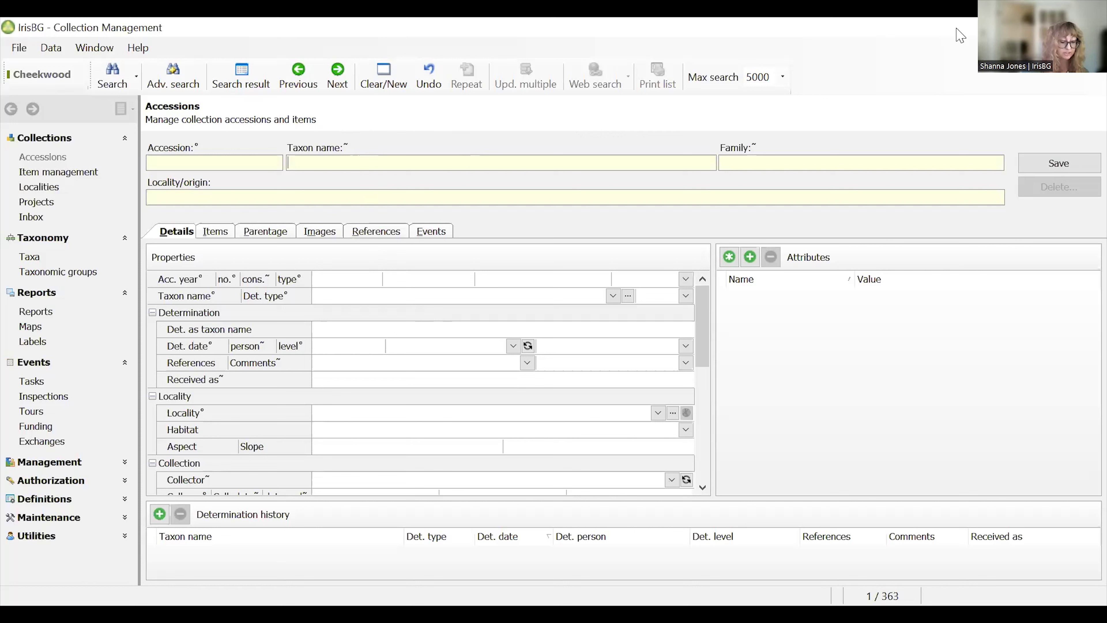
type("Cor fl 'Ple")
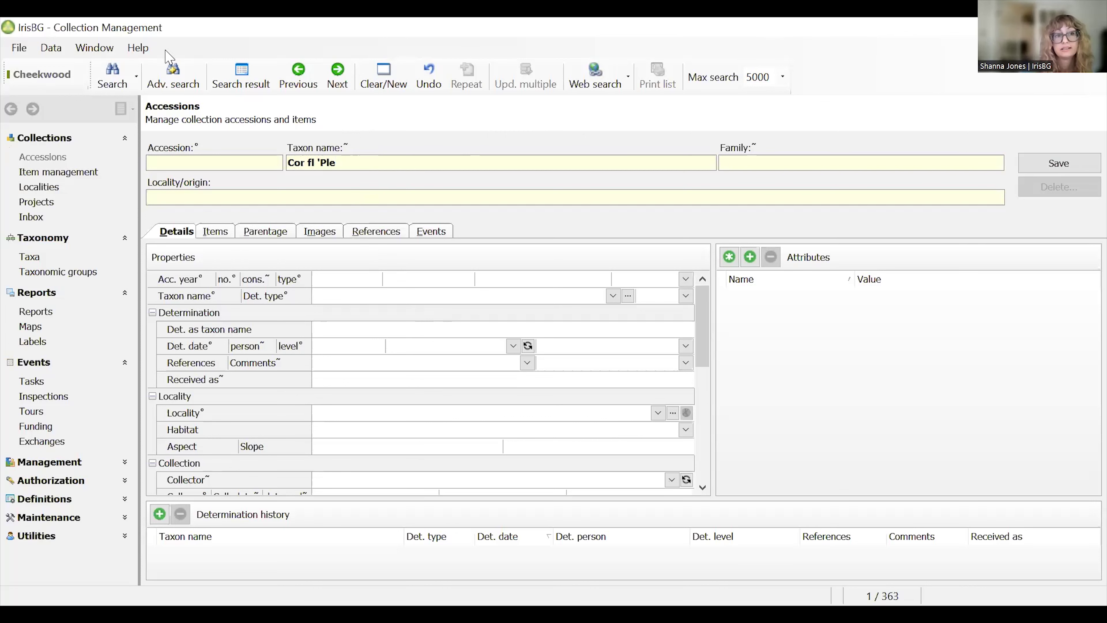
left_click(111, 75)
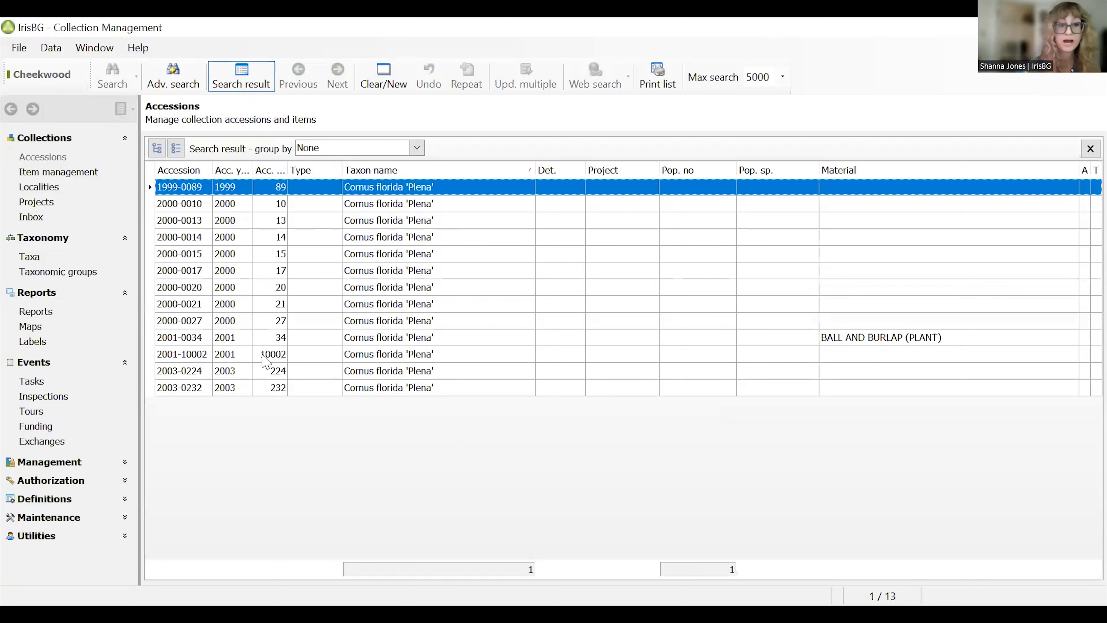
Open accession 2001-0034 from the search results and review its determination, locality, collection and origin details.
left_click(194, 337)
double_click(193, 337)
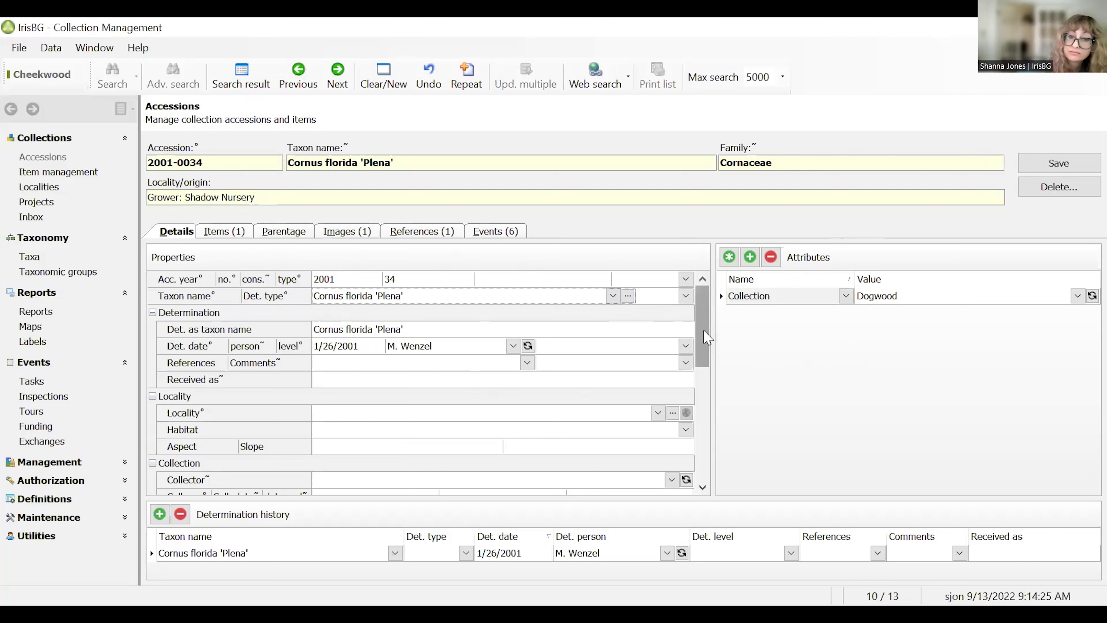
left_click_drag(706, 337, 702, 359)
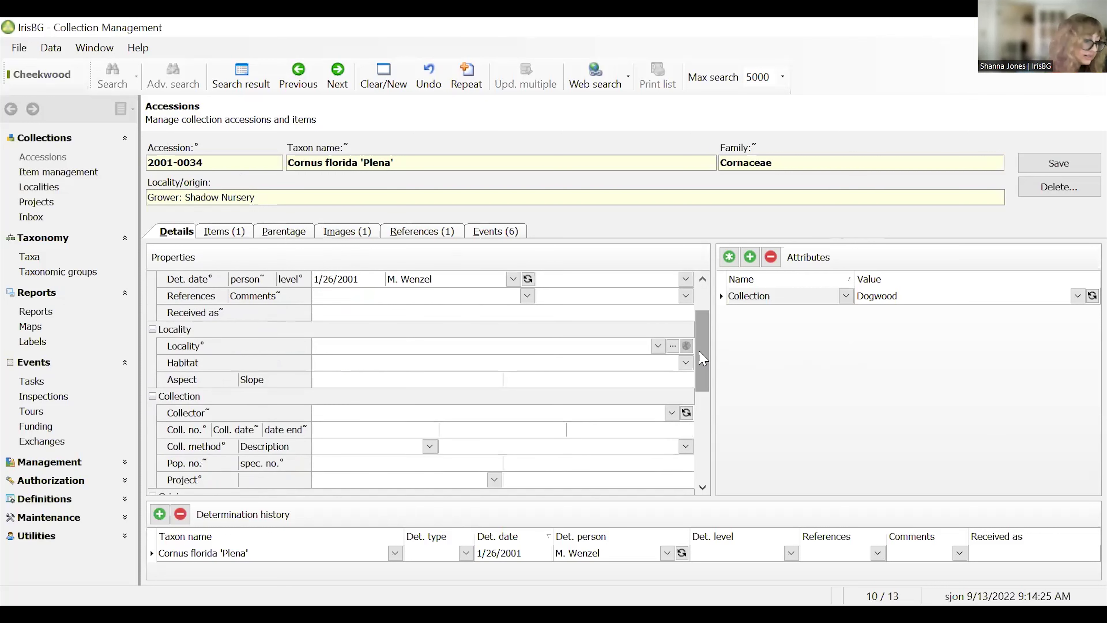
left_click_drag(702, 358, 702, 402)
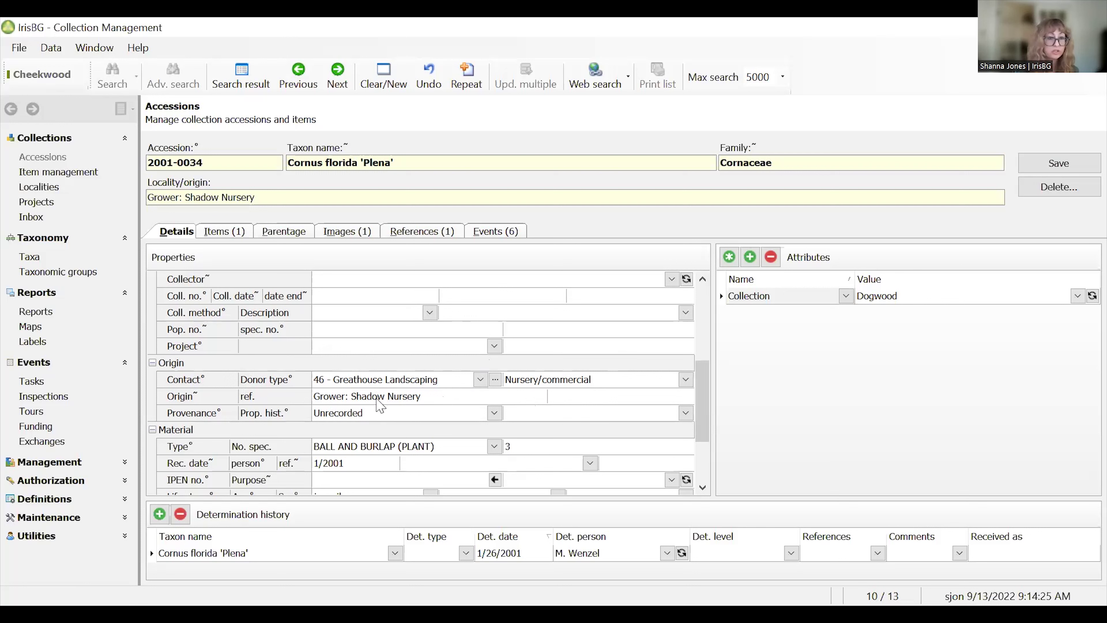
View the available provenance options for the accession's origin without choosing a different one.
left_click(425, 396)
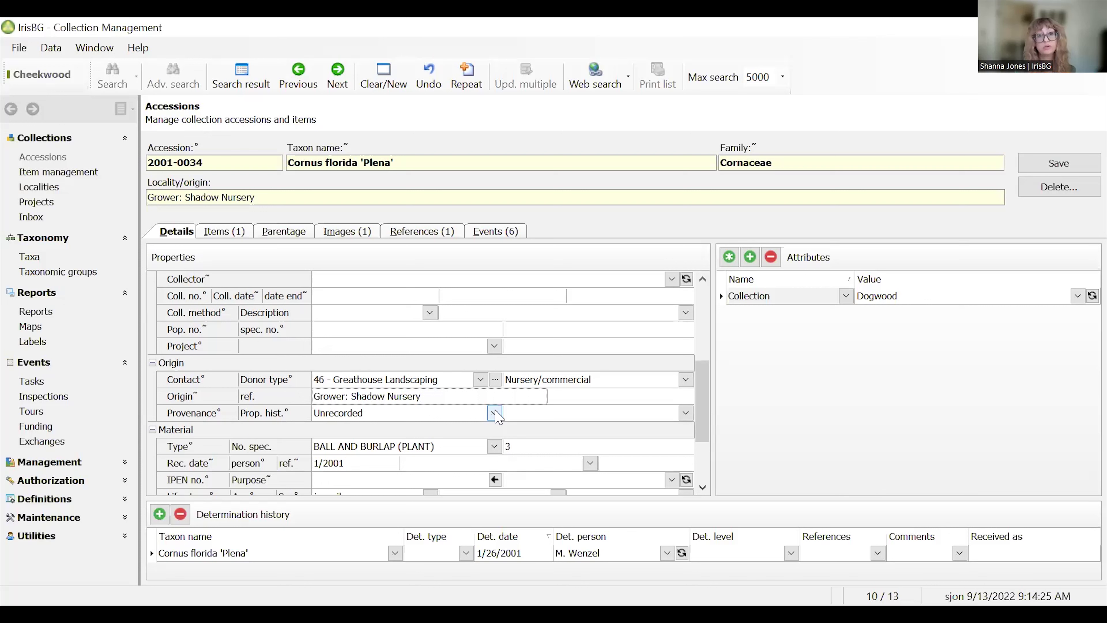
left_click(500, 417)
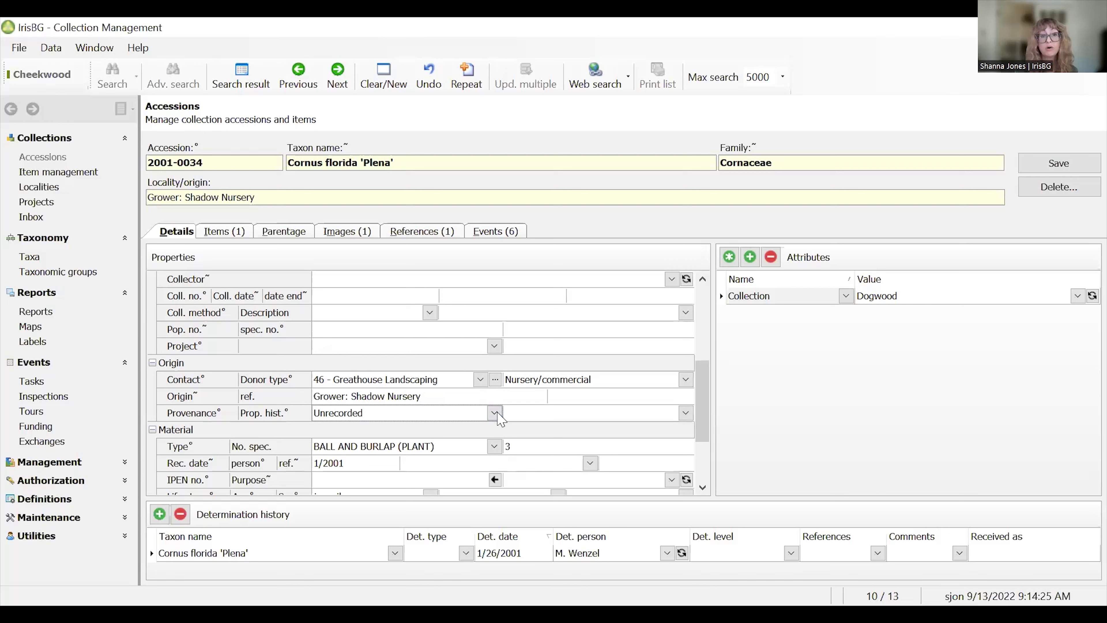
left_click(496, 414)
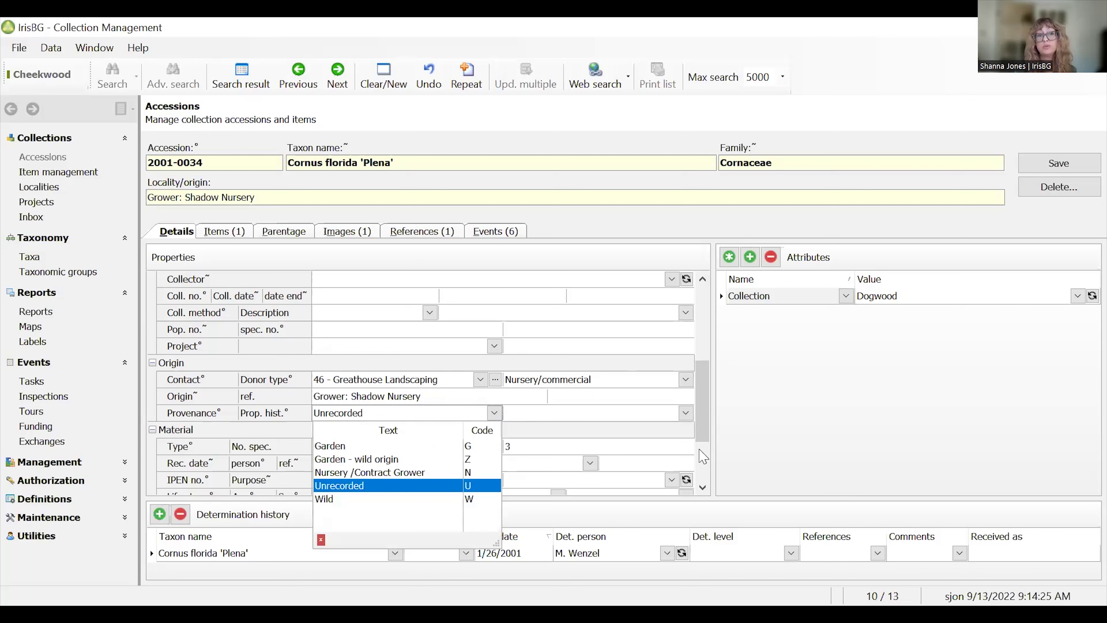
left_click(497, 415)
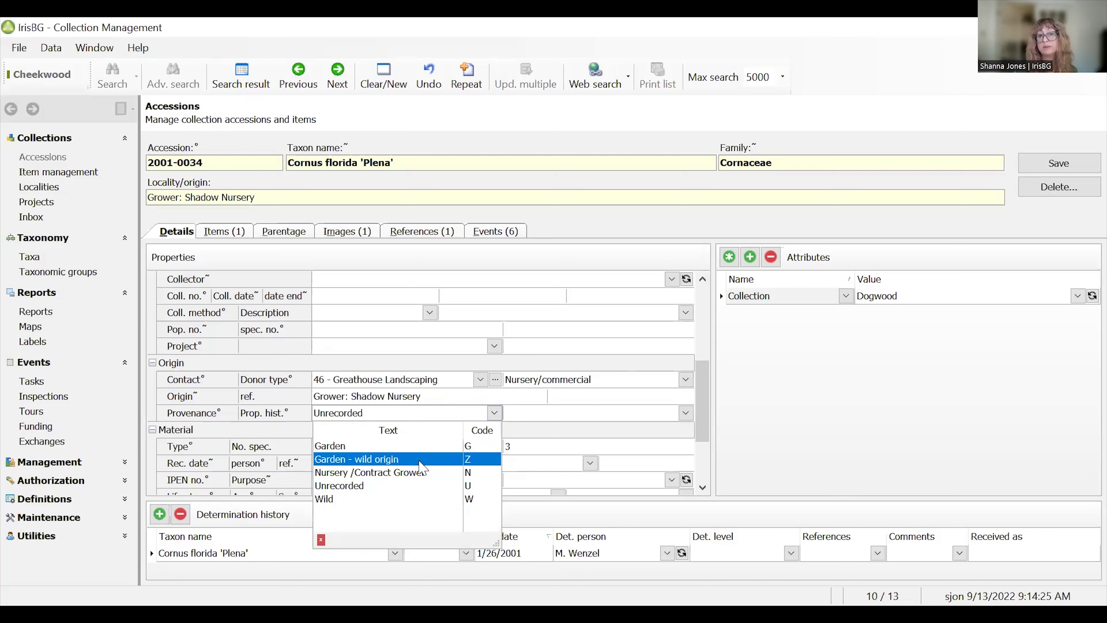
left_click(835, 419)
Review the accession's material properties and view the available life stage options without changing the value.
scroll(455, 388, "down", 2)
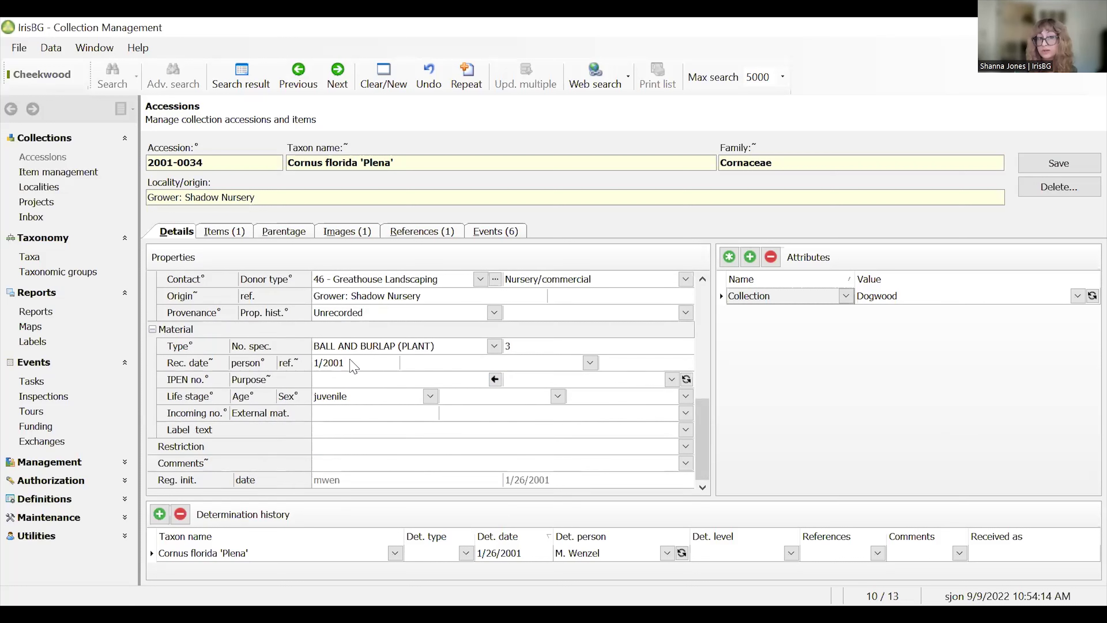
left_click(520, 346)
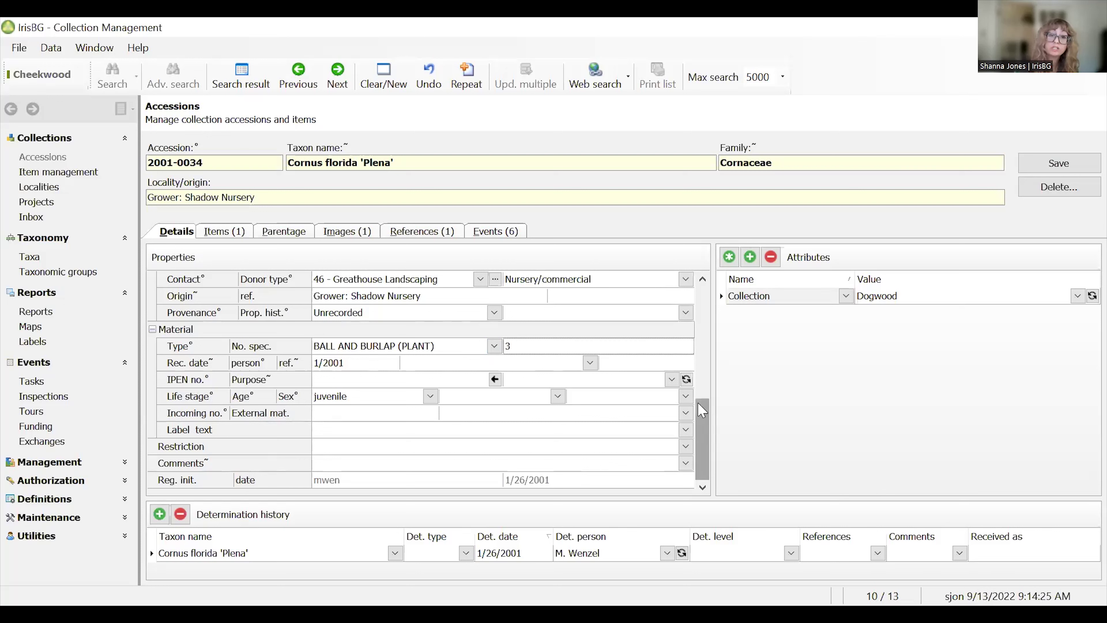
left_click_drag(711, 413, 687, 286)
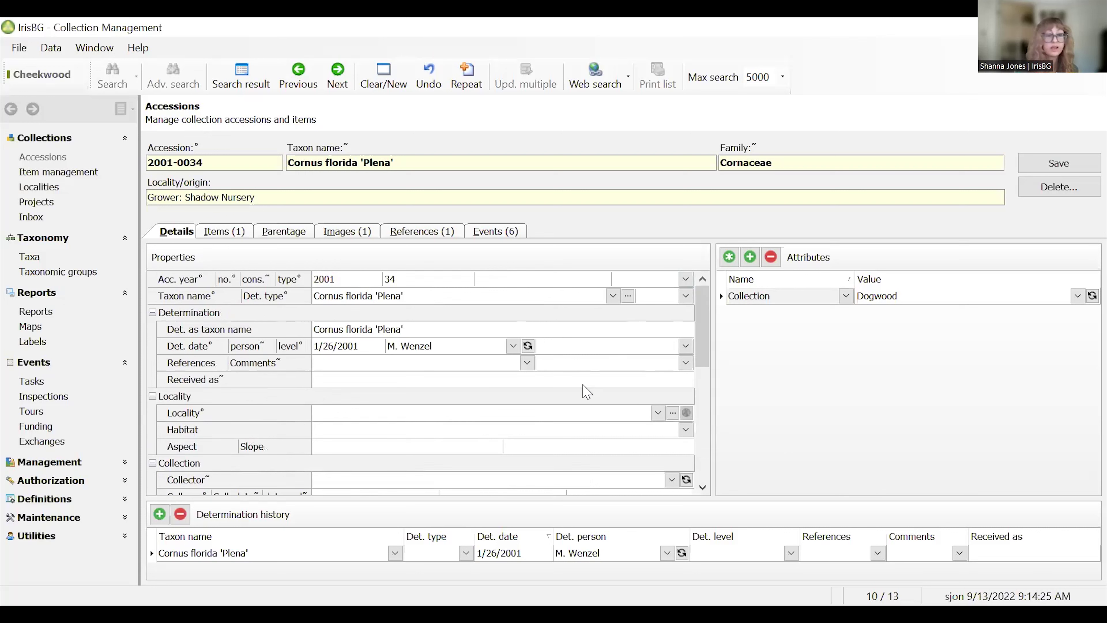
left_click_drag(709, 348, 694, 431)
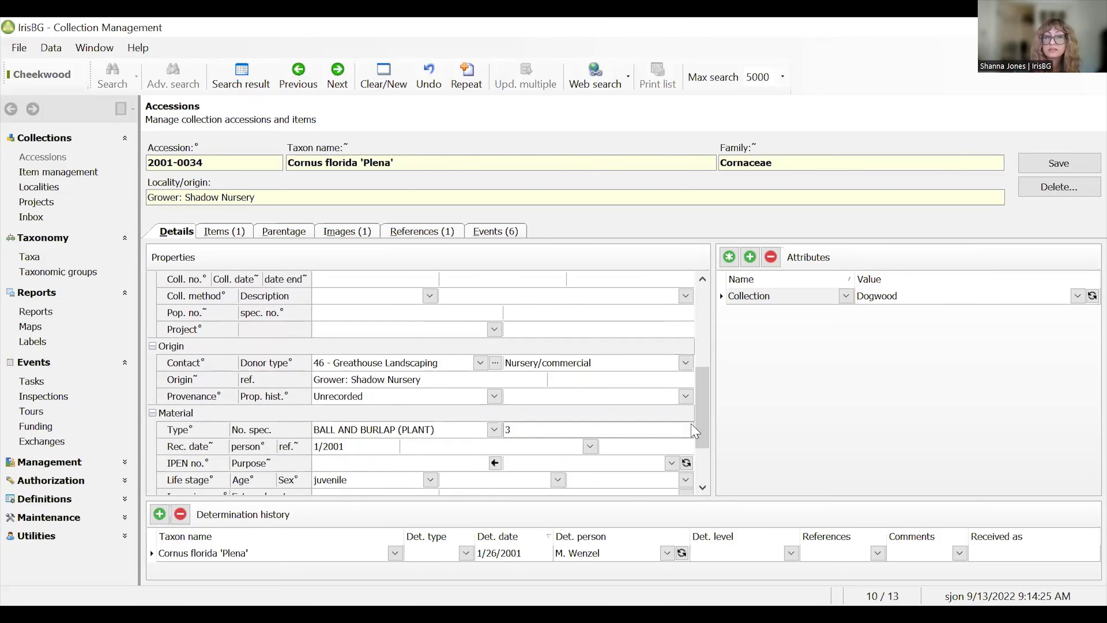
left_click_drag(702, 392, 705, 412)
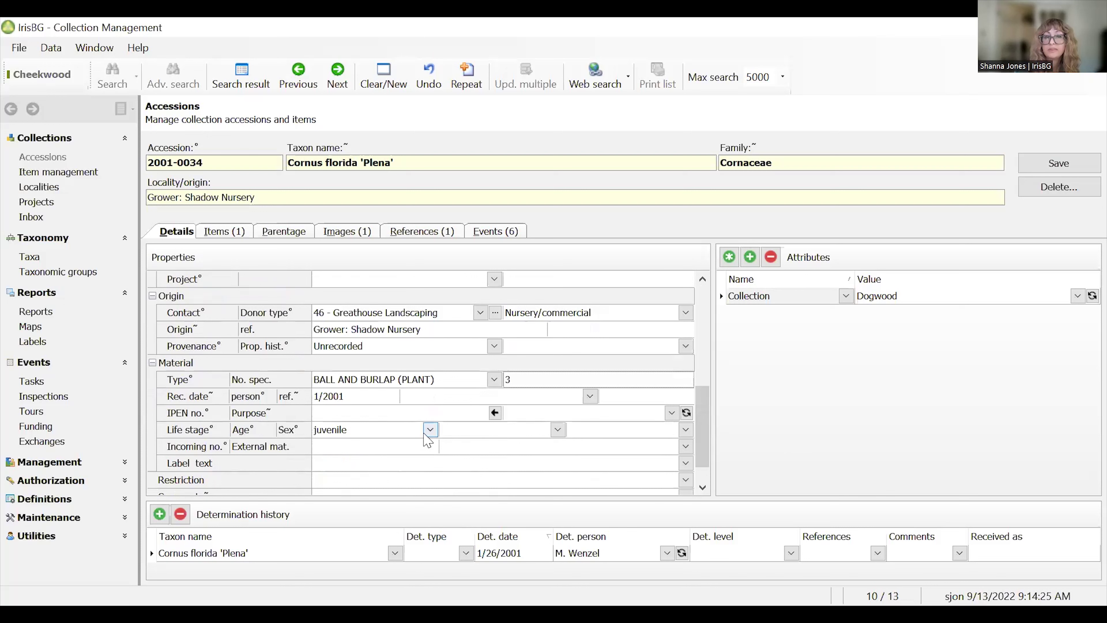
left_click(391, 435)
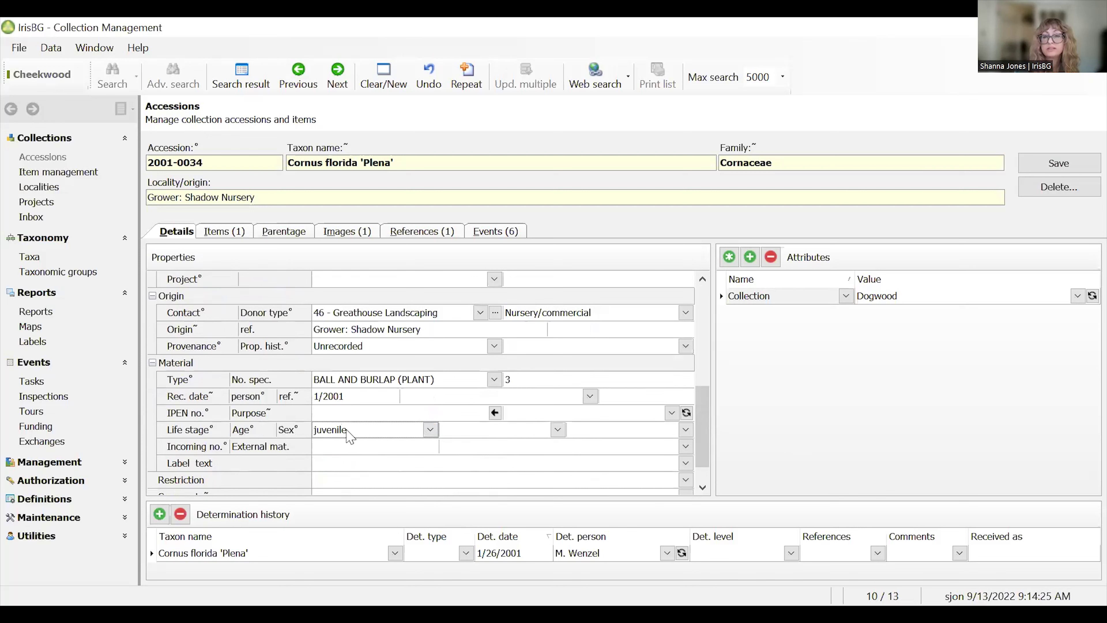
left_click(430, 431)
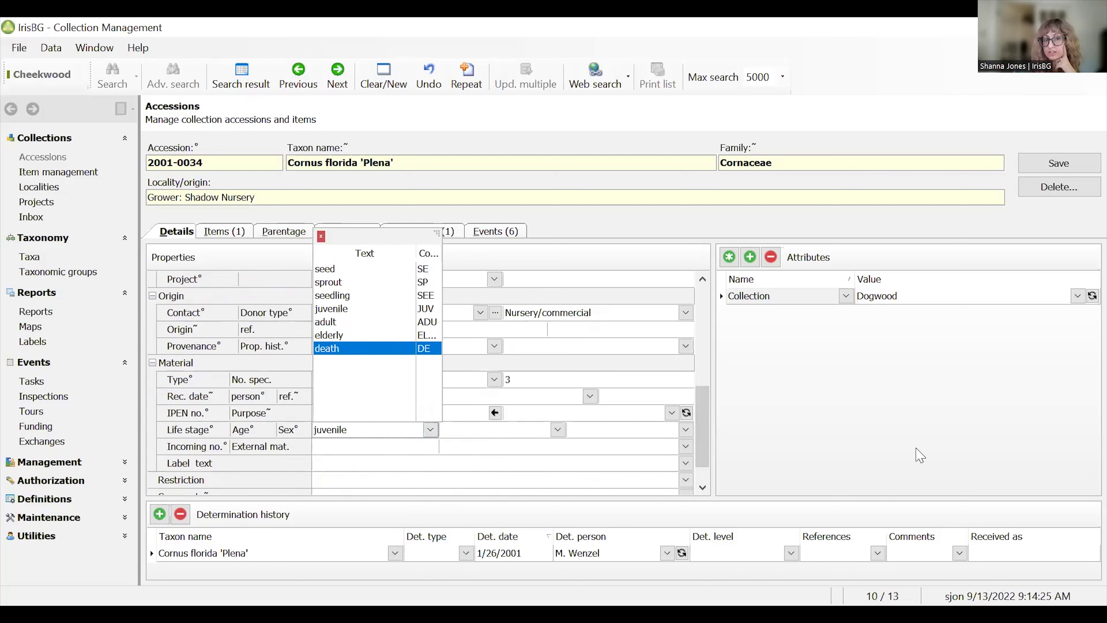
left_click(716, 420)
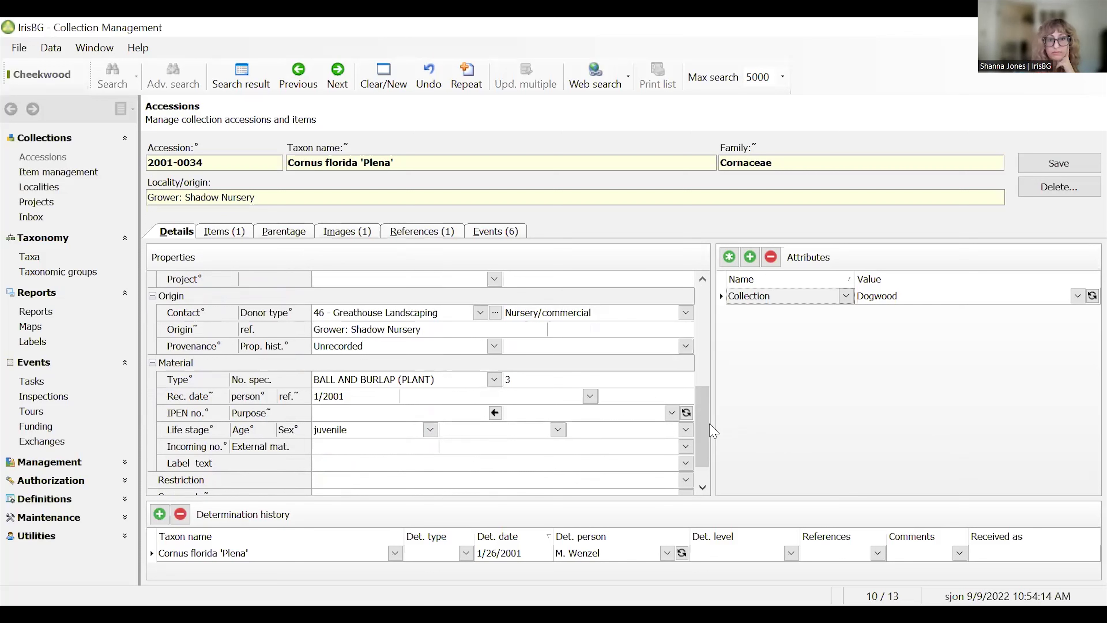
scroll(703, 426, "down", 1)
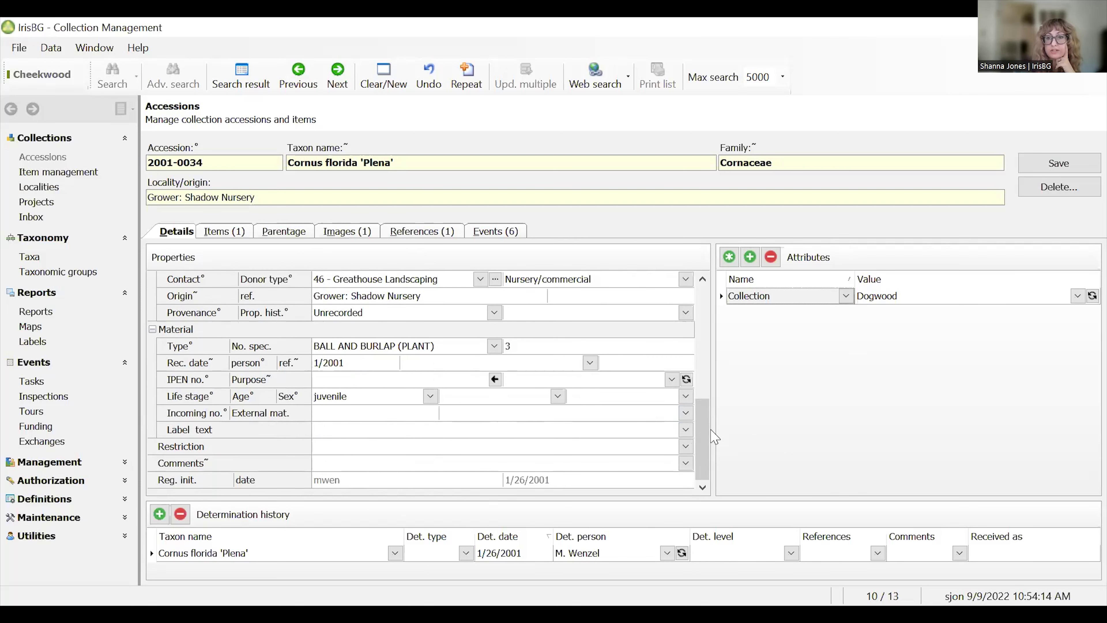
scroll(701, 419, "up", 5)
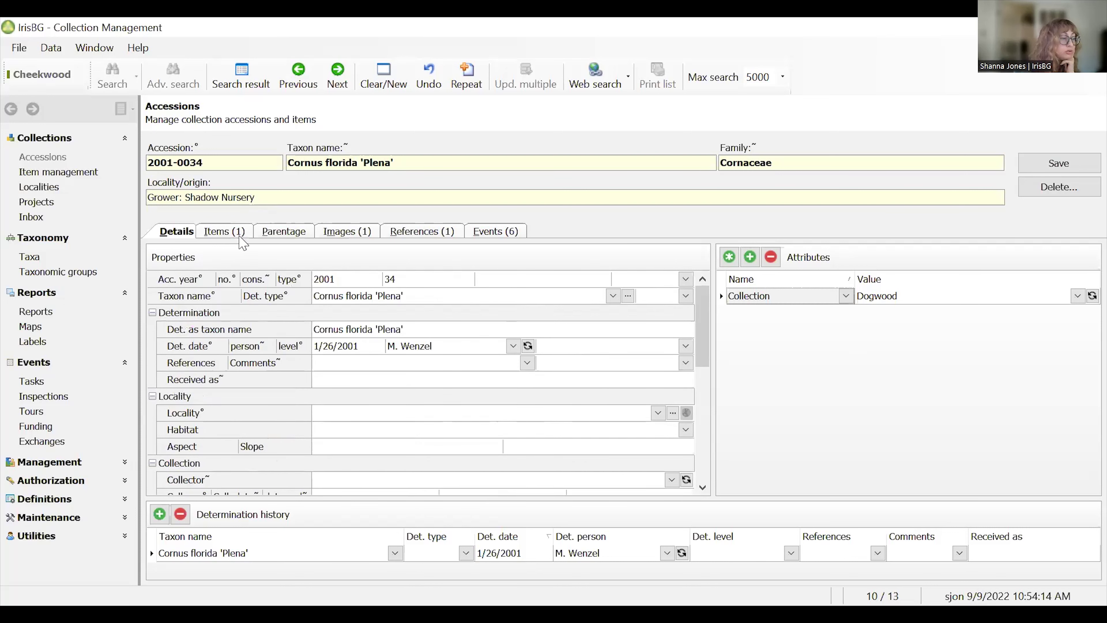
Show the accession's items, view the available item types without changing the selection, and review the planting's location properties.
left_click(240, 235)
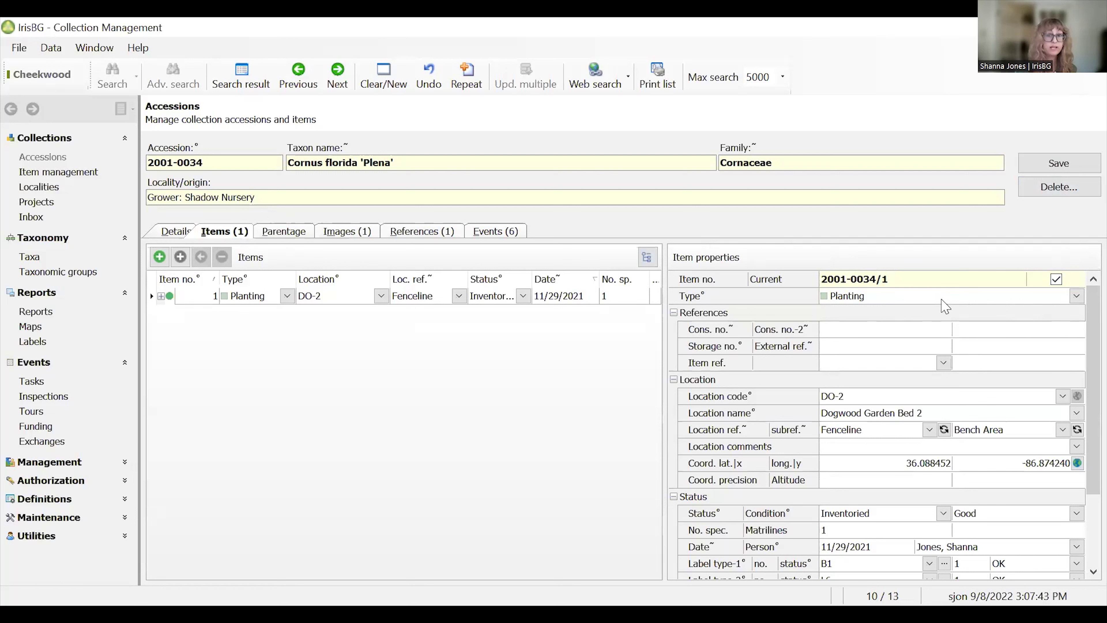
left_click(1075, 297)
left_click(887, 313)
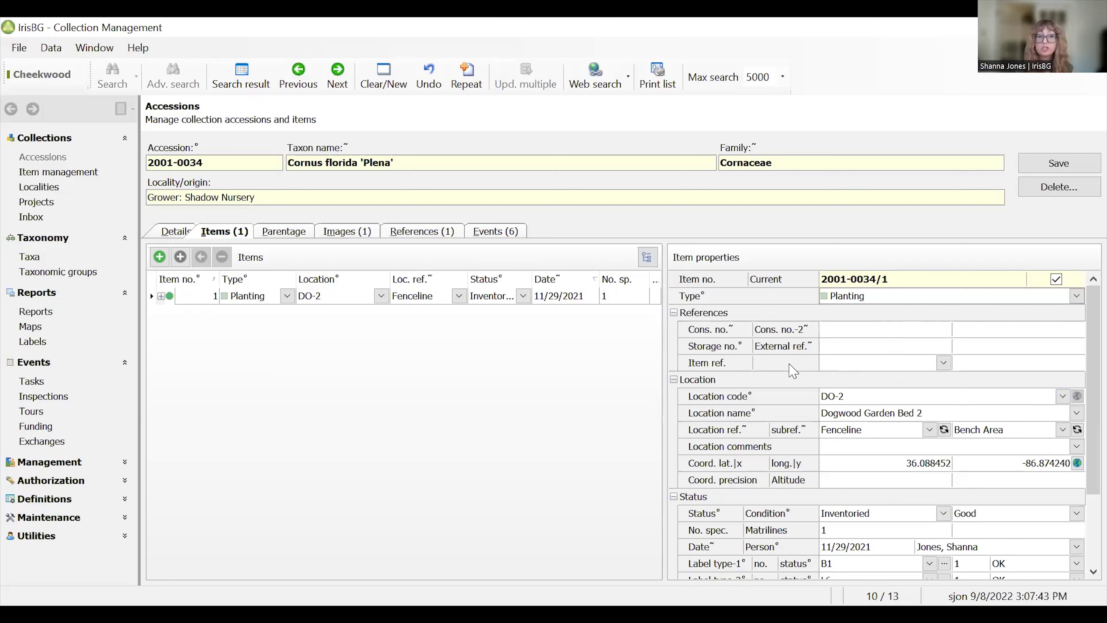
scroll(872, 364, "down", 1)
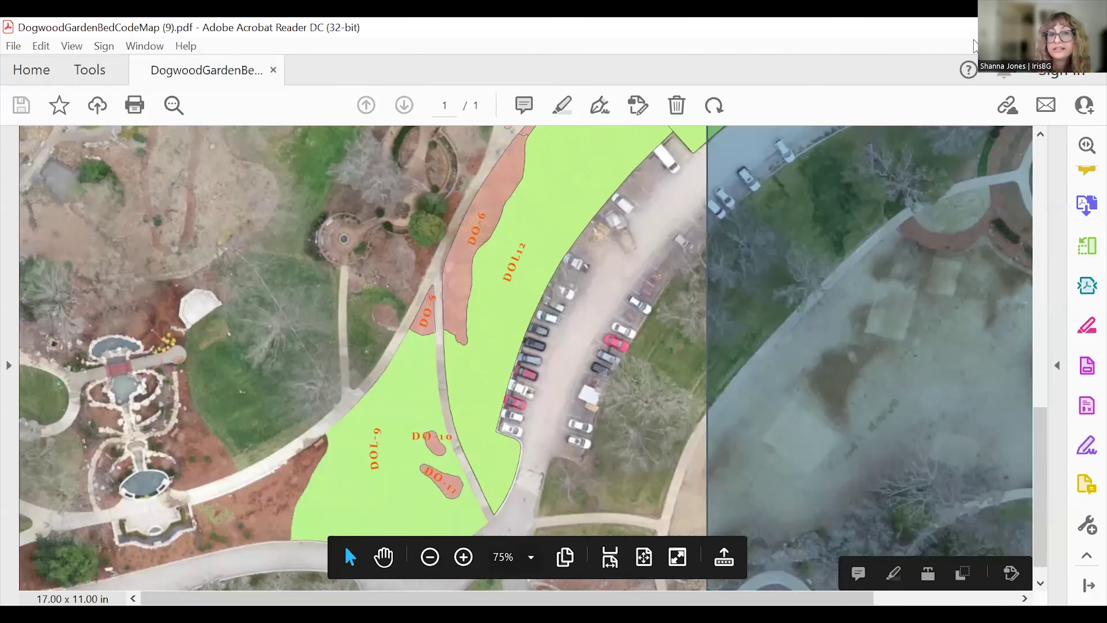
Examine the garden bed codes on the DogwoodGardenBedCodeMap PDF in Adobe Acrobat Reader.
scroll(693, 344, "down", 1)
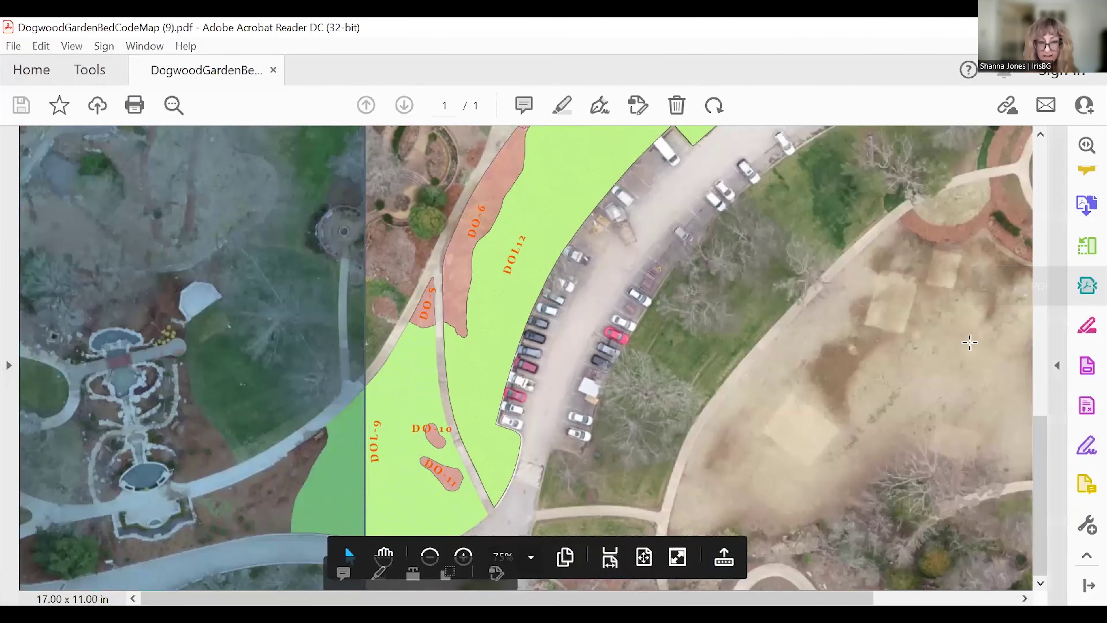
scroll(921, 387, "up", 5)
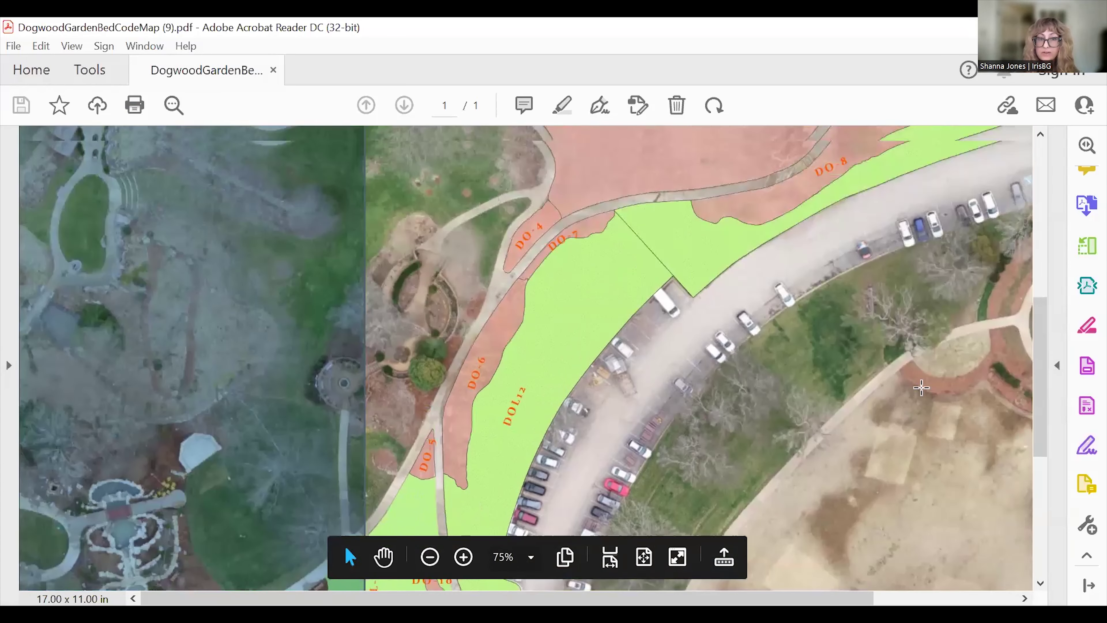
scroll(920, 387, "up", 5)
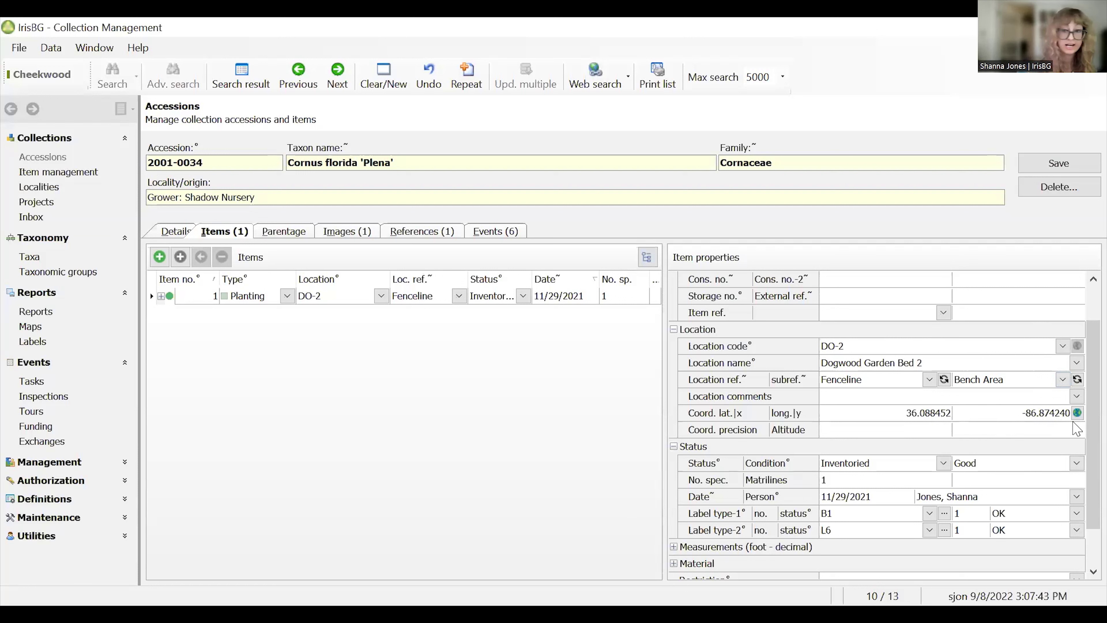
In IrisBG, view item 2001-0034/1 on the map with the other ArcGIS map type at about 1:340, leaving its coordinates unchanged.
left_click(1079, 413)
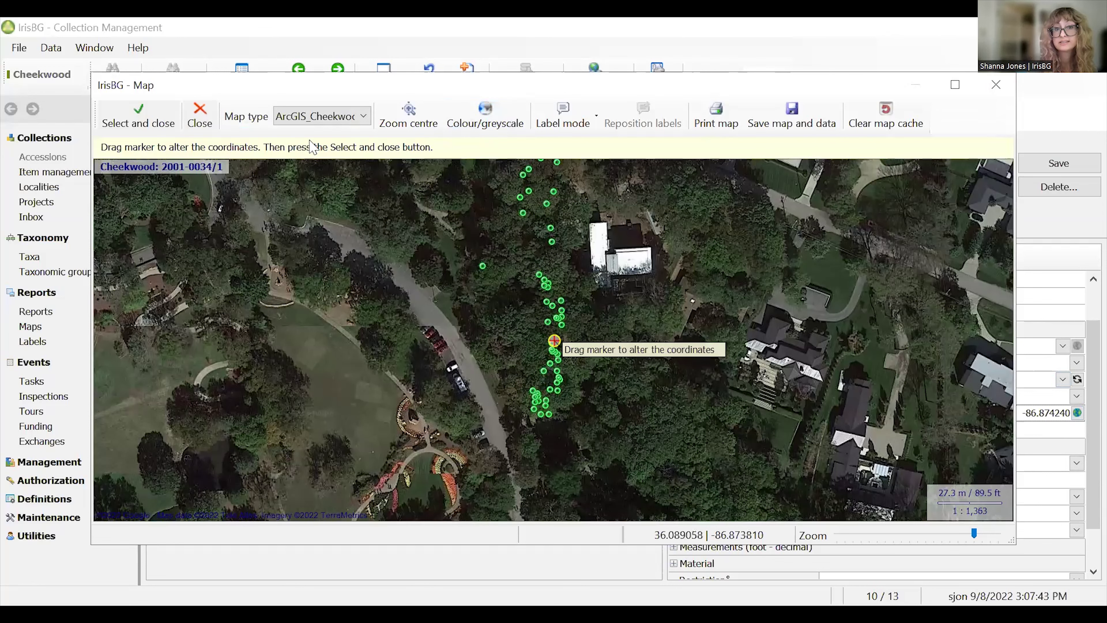
left_click(364, 116)
left_click(366, 134)
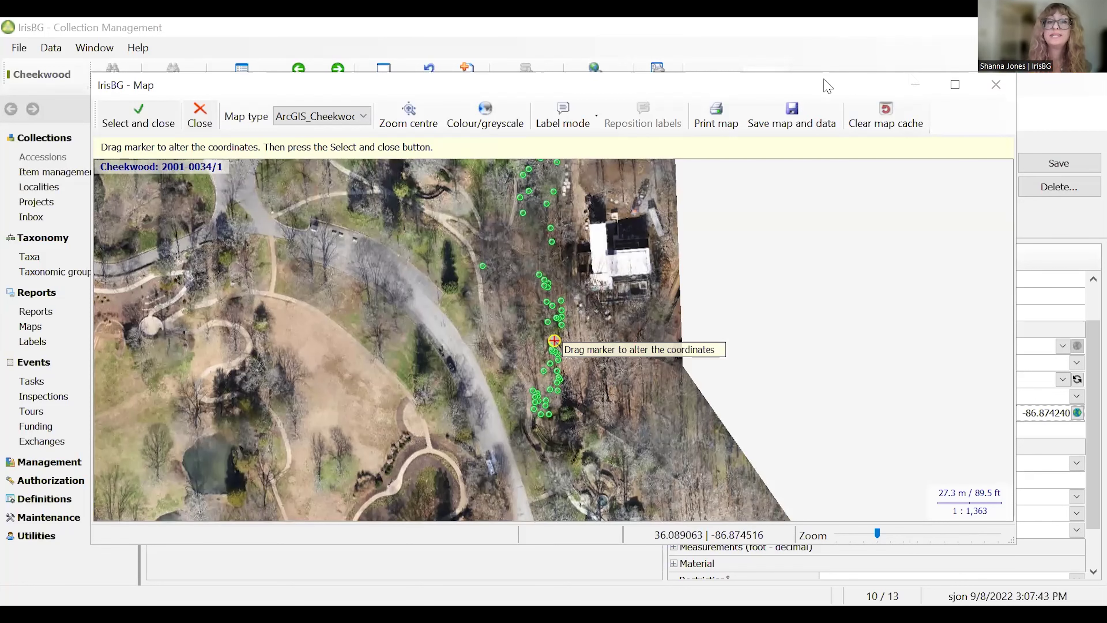
left_click_drag(896, 84, 907, 39)
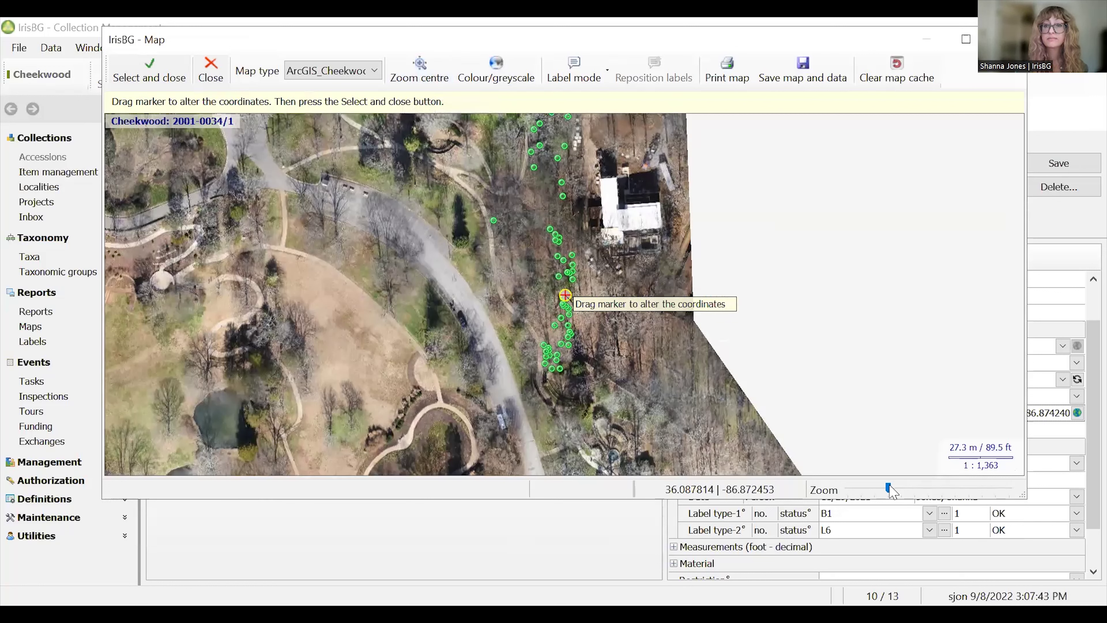
left_click(923, 491)
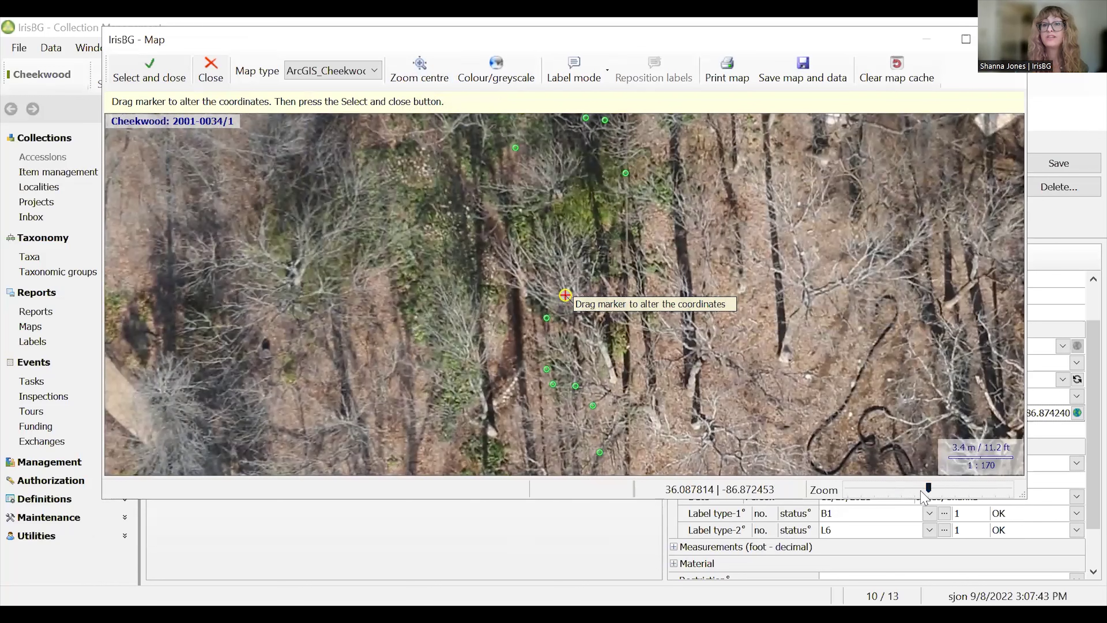
left_click_drag(930, 491, 915, 488)
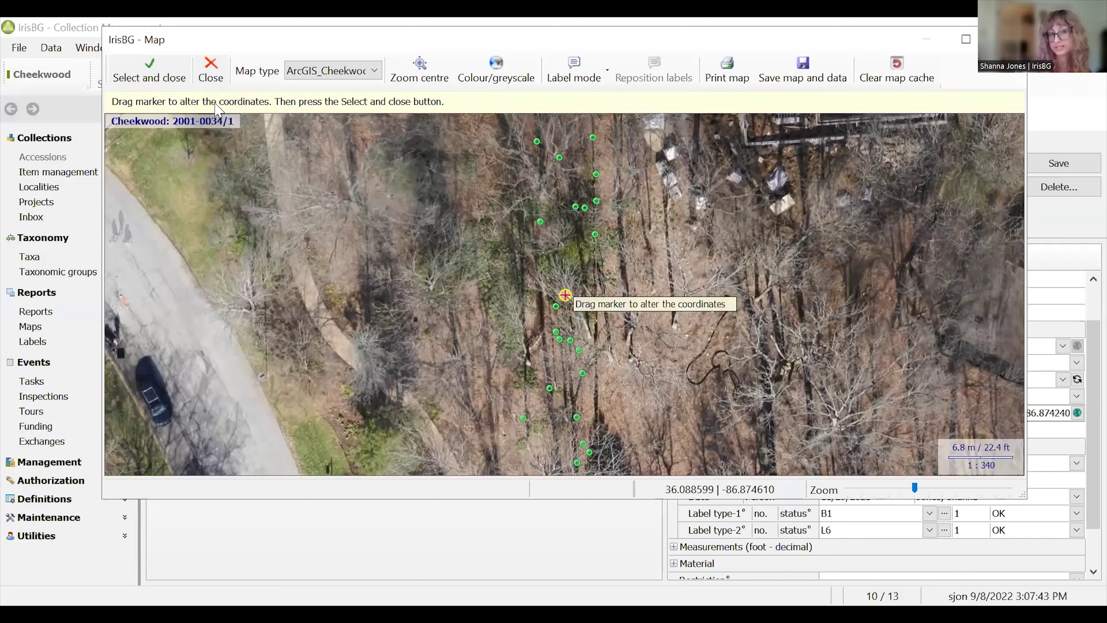
left_click(208, 77)
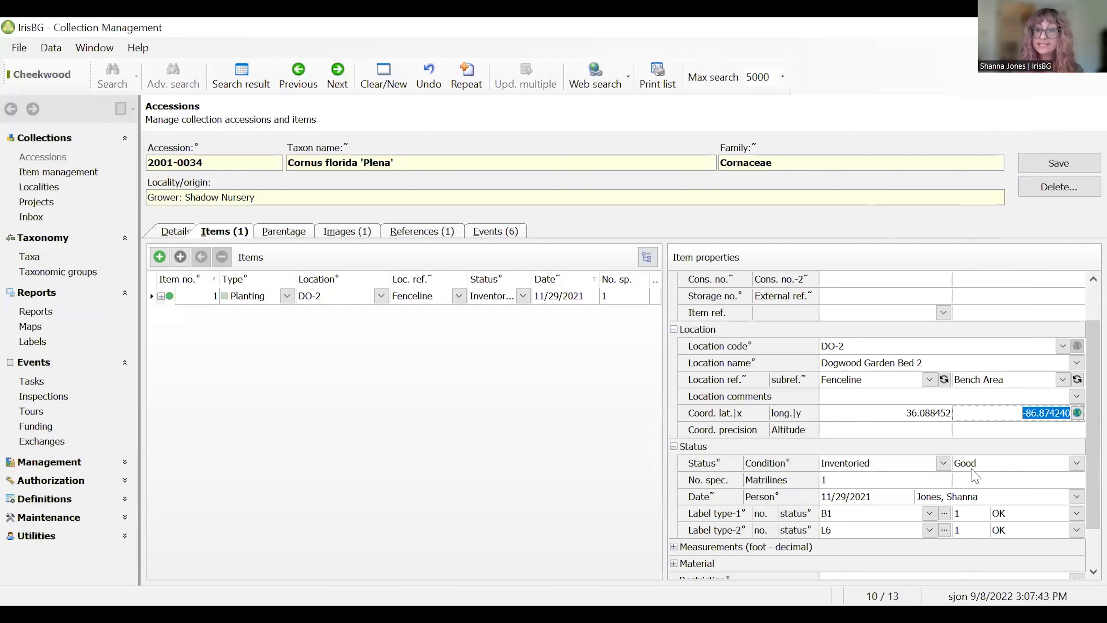
Review the planting's status, condition, label types and comments in the item properties.
scroll(1083, 520, "down", 1)
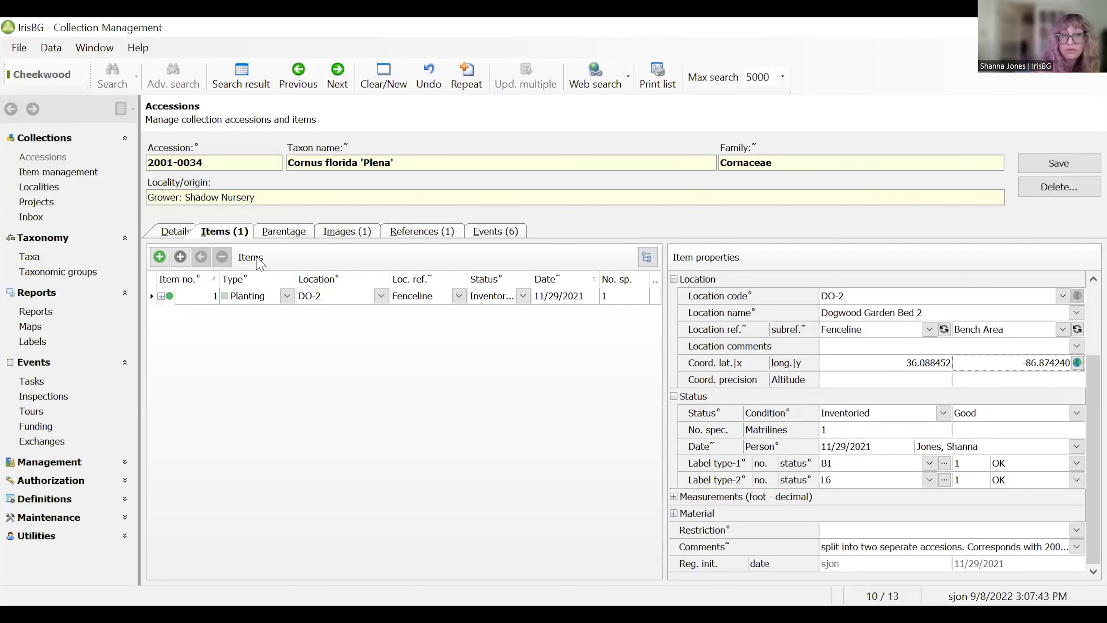
Review the accession's origin and material details and return to its items.
left_click(179, 232)
scroll(514, 412, "down", 3)
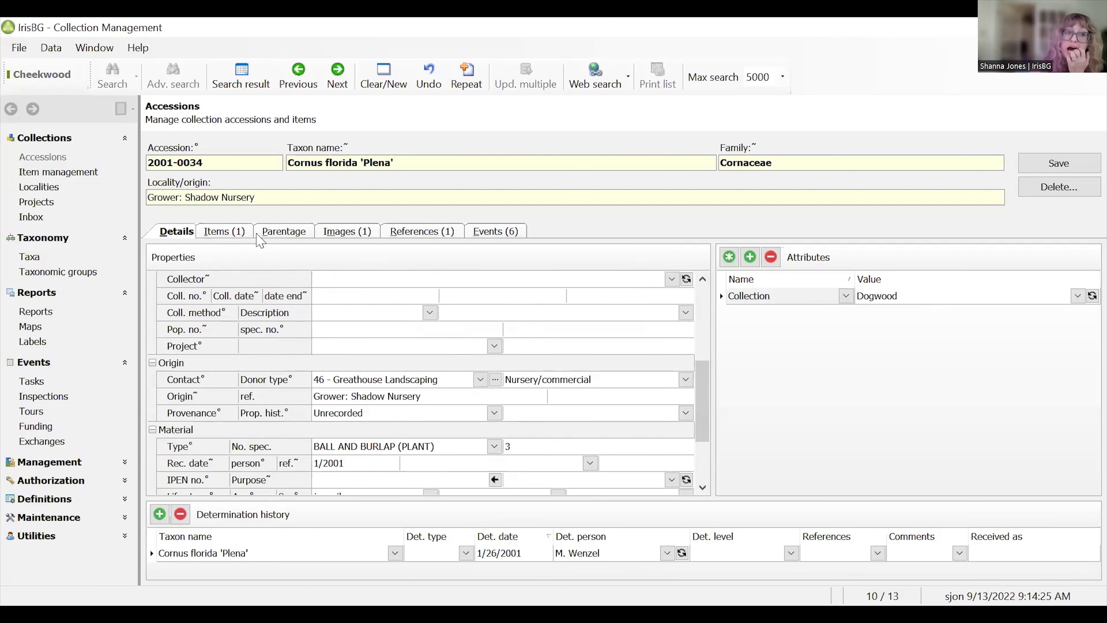
left_click(225, 233)
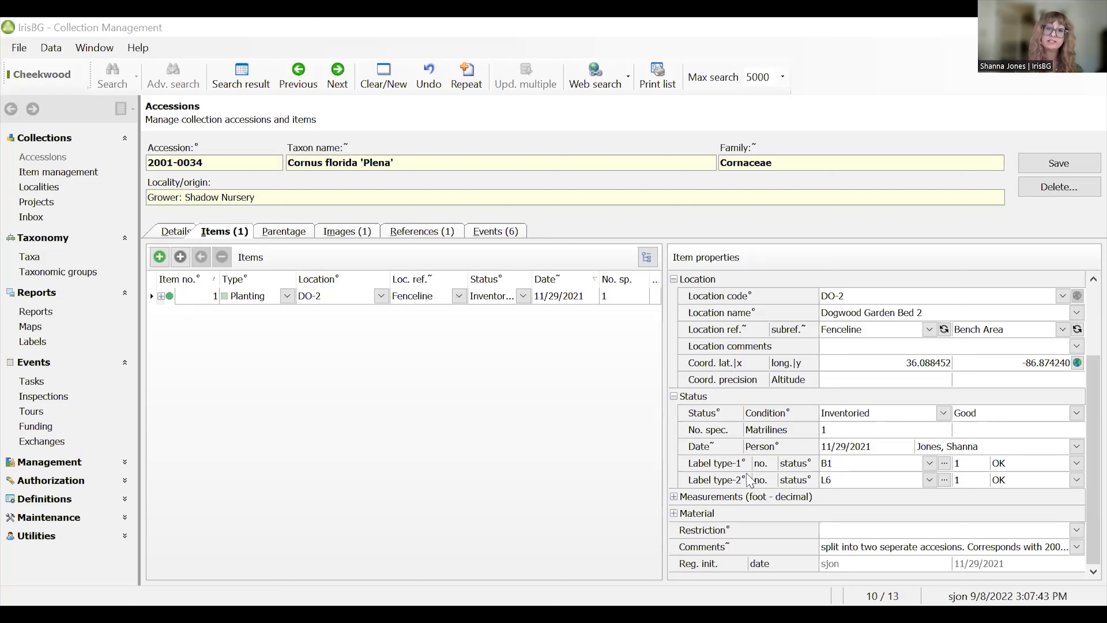
View the available codes for the planting's label type 1 and label type 2, keeping B1 and L6 selected.
left_click(929, 463)
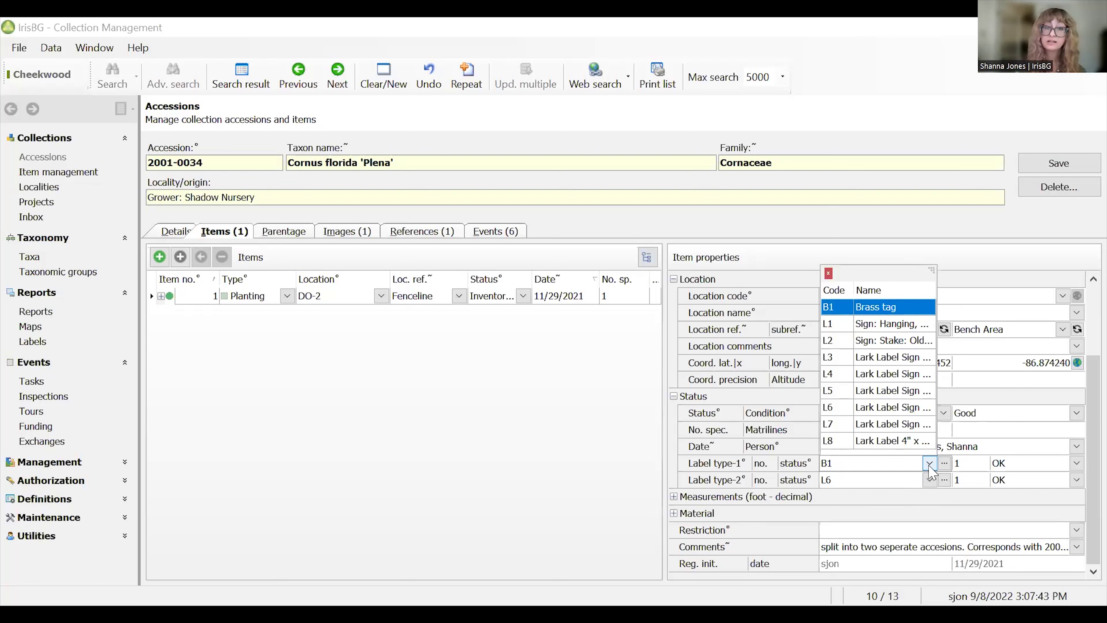
left_click(930, 465)
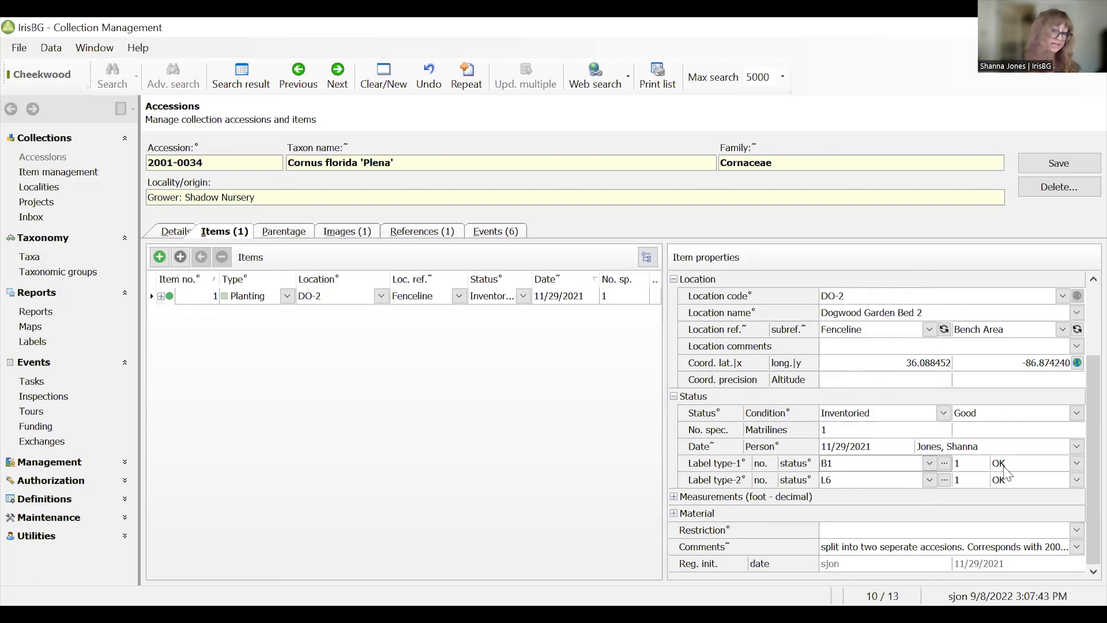
left_click(929, 480)
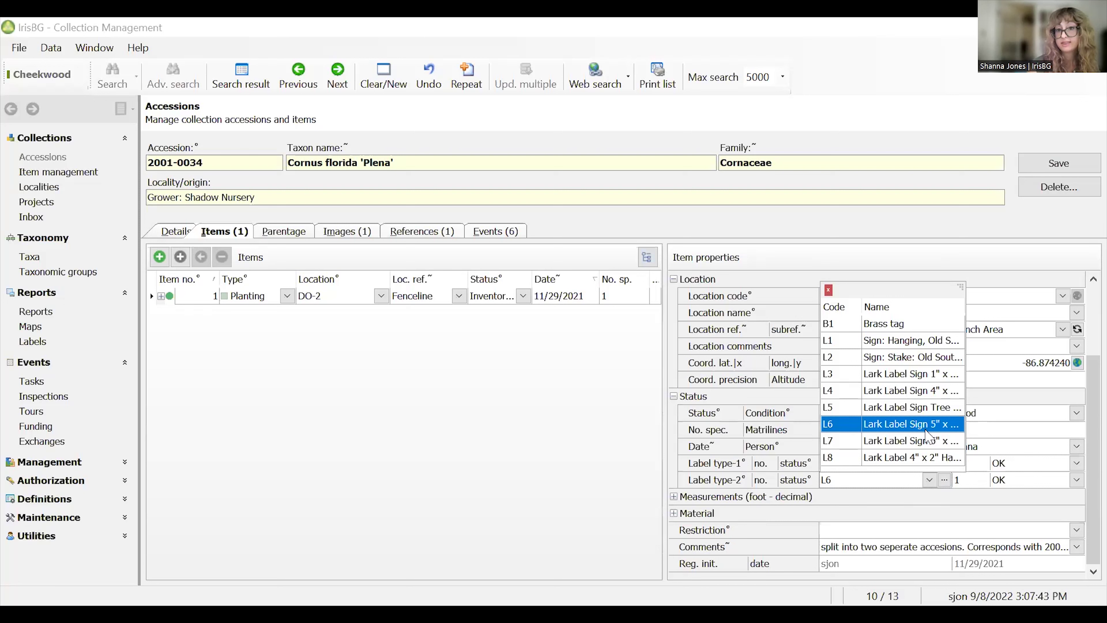
left_click(924, 430)
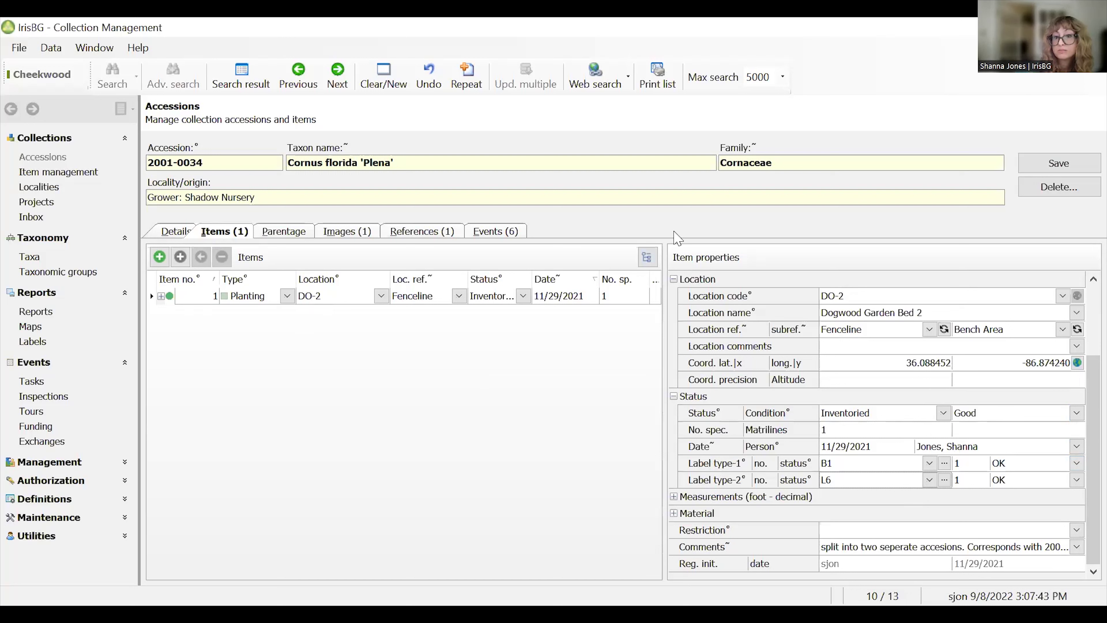
Expand the Measurements and Material sections of the item properties and review their fields.
left_click(674, 496)
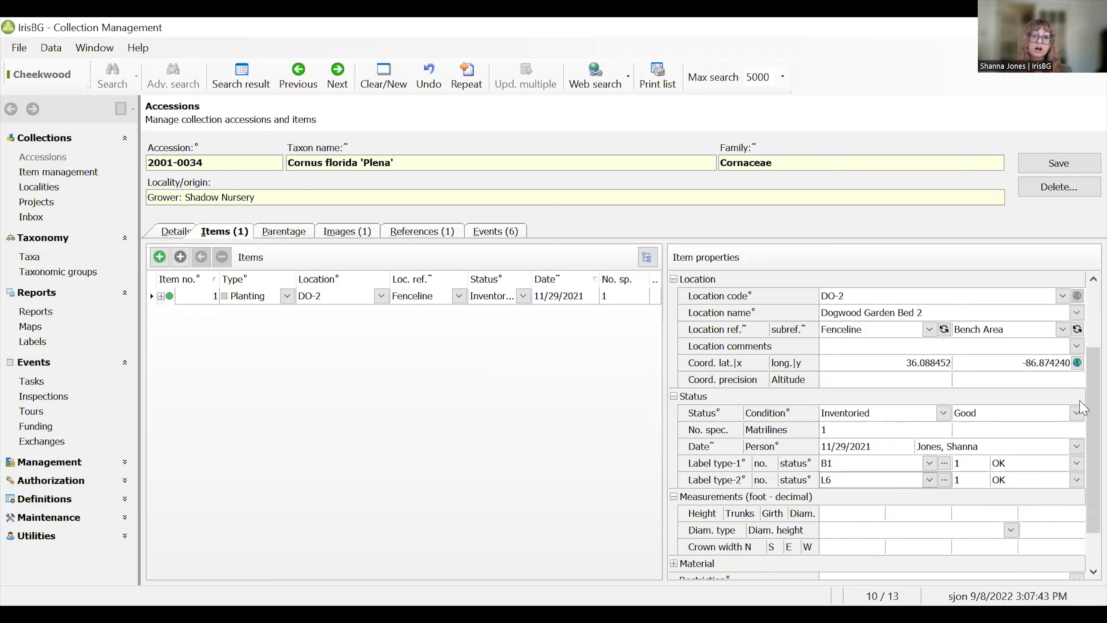
scroll(1082, 427, "down", 1)
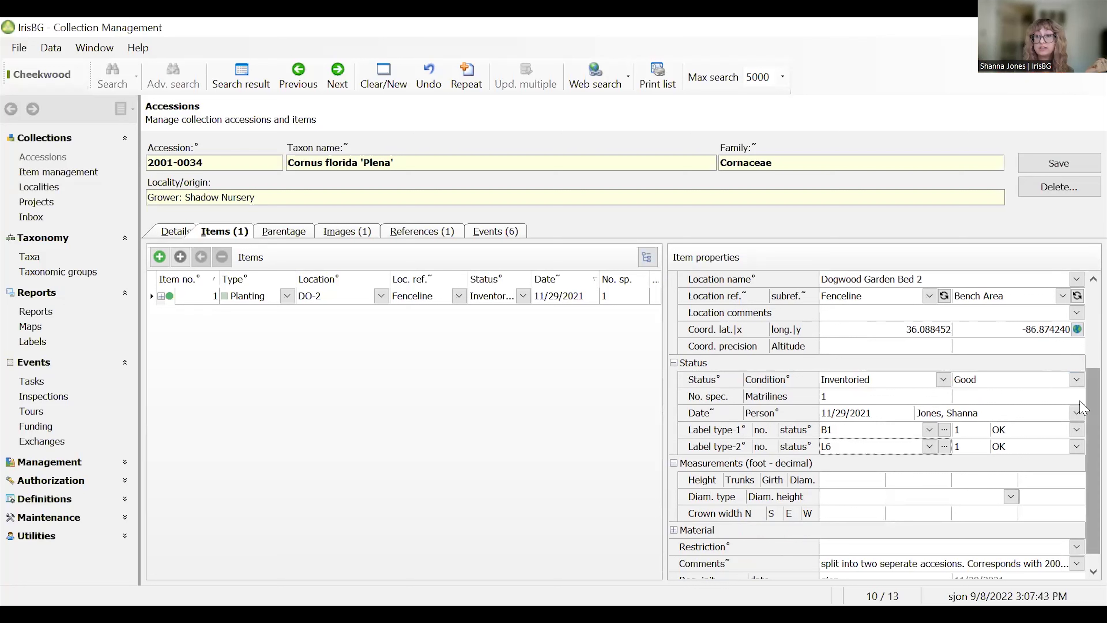
scroll(1082, 519, "down", 1)
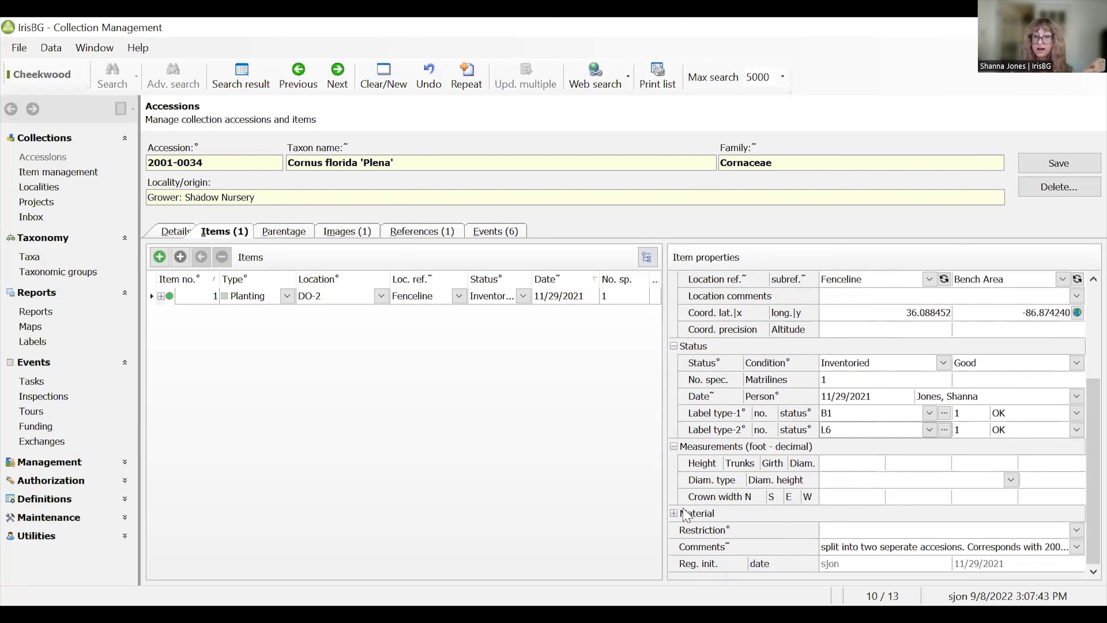
left_click(674, 513)
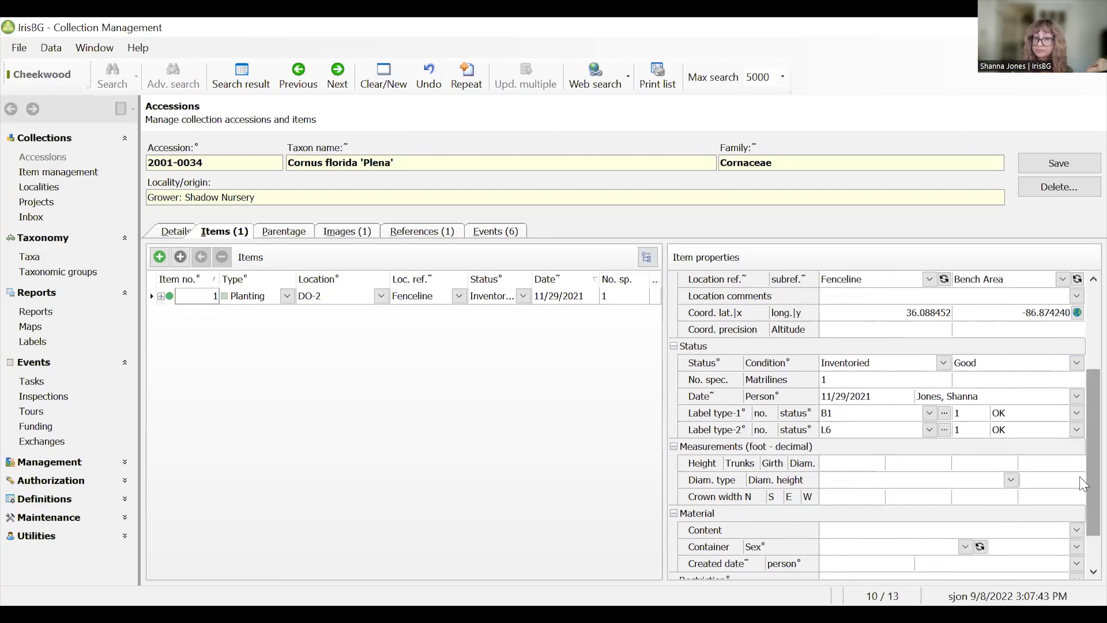
scroll(1082, 438, "down", 3)
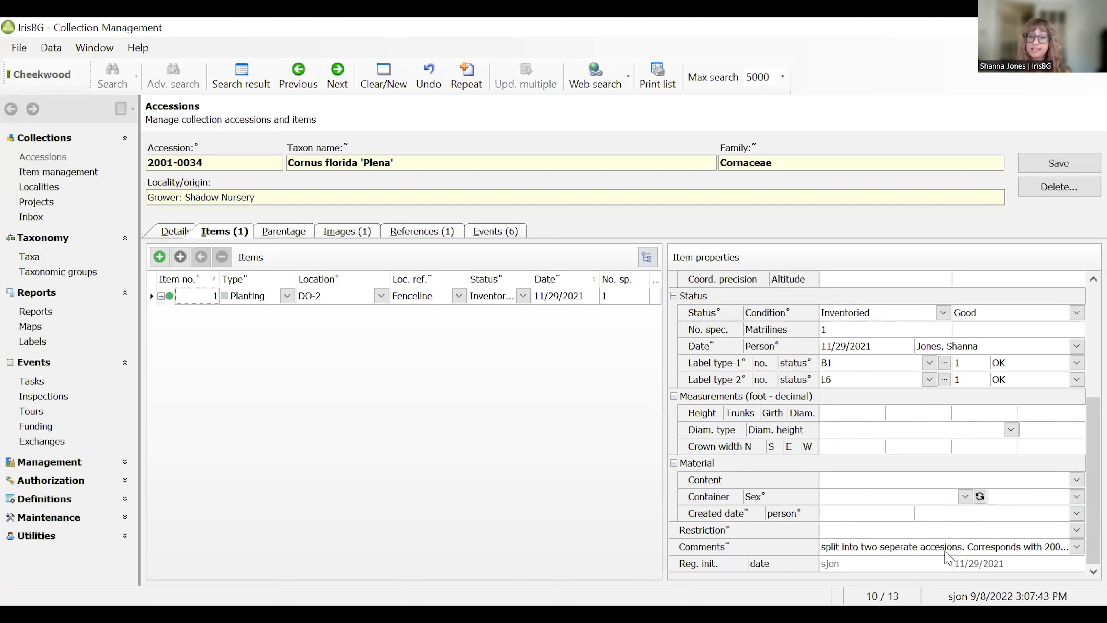
Read the planting's full comment and expand the history records of item 1.
left_click(1076, 547)
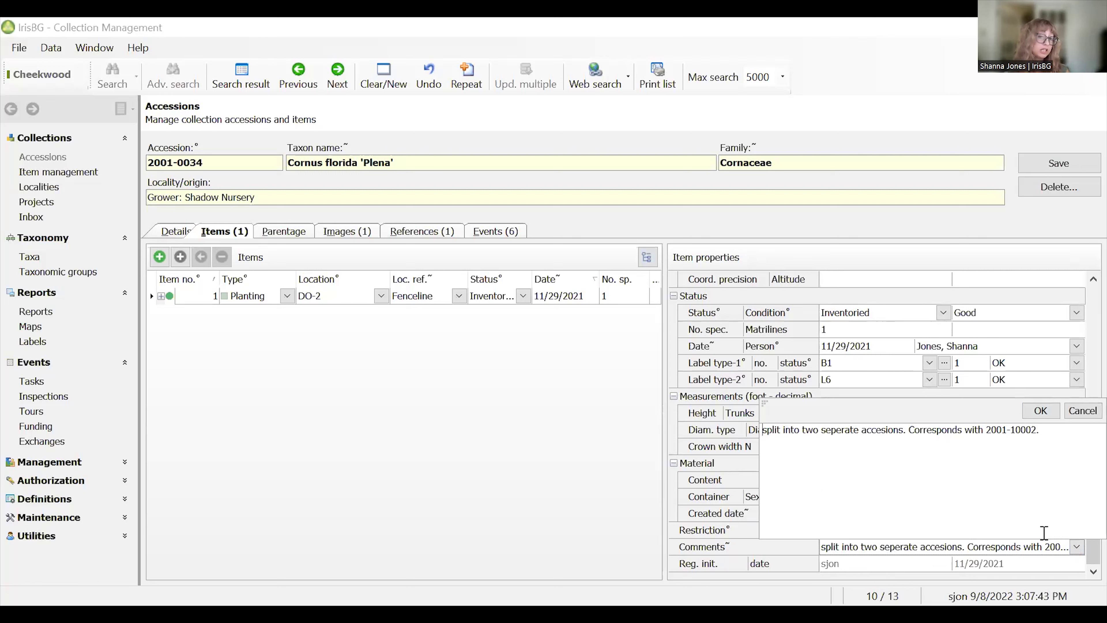
left_click(1040, 412)
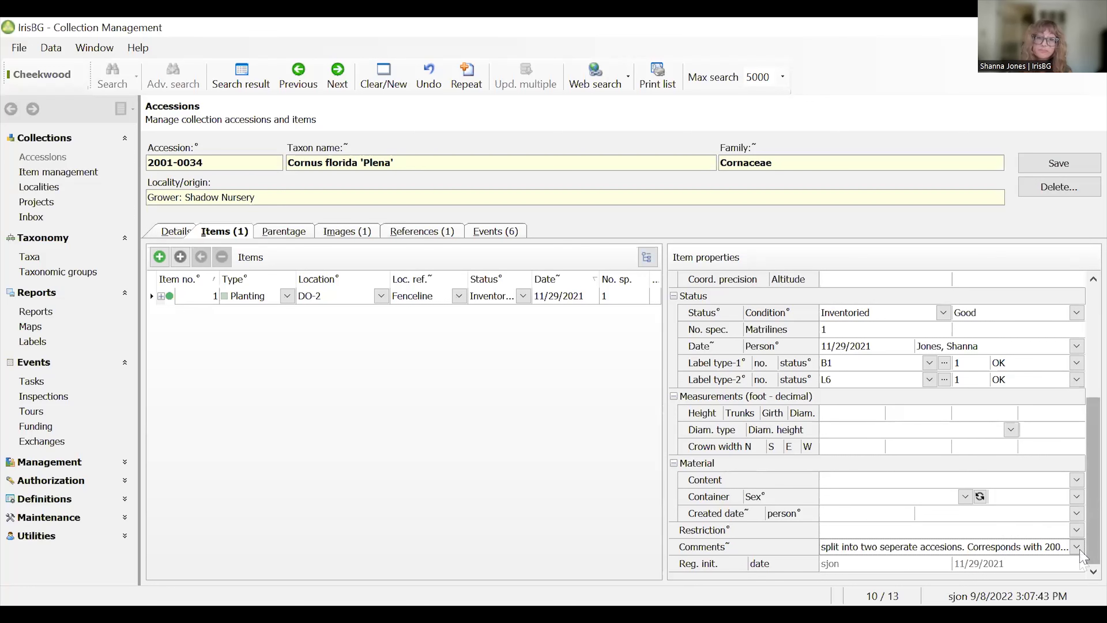
scroll(1082, 553, "up", 2)
scroll(1083, 553, "down", 2)
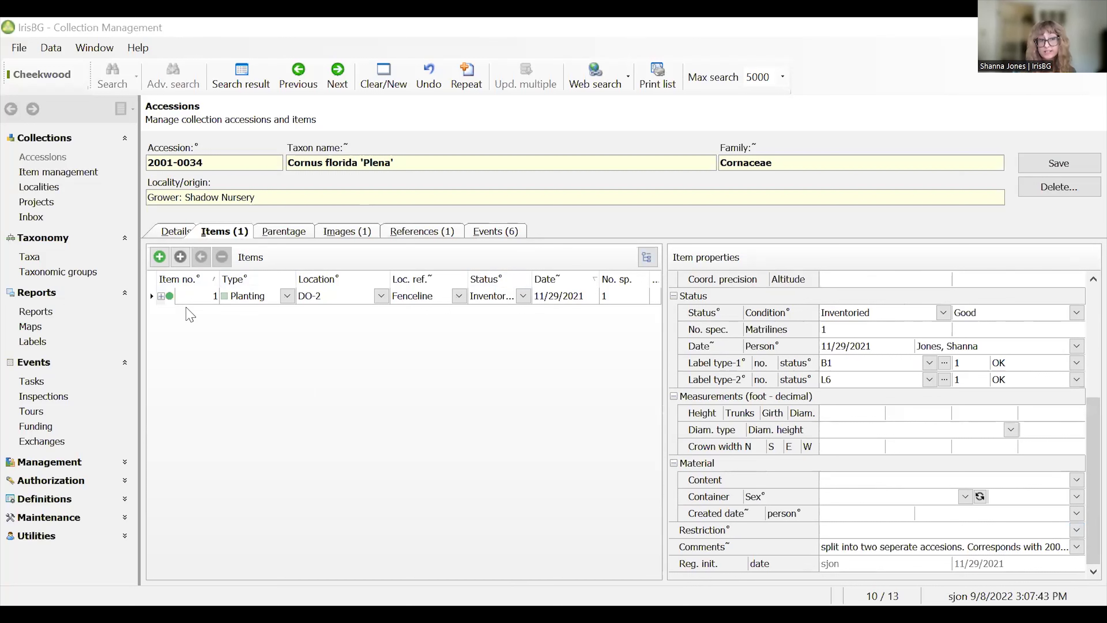
left_click(161, 296)
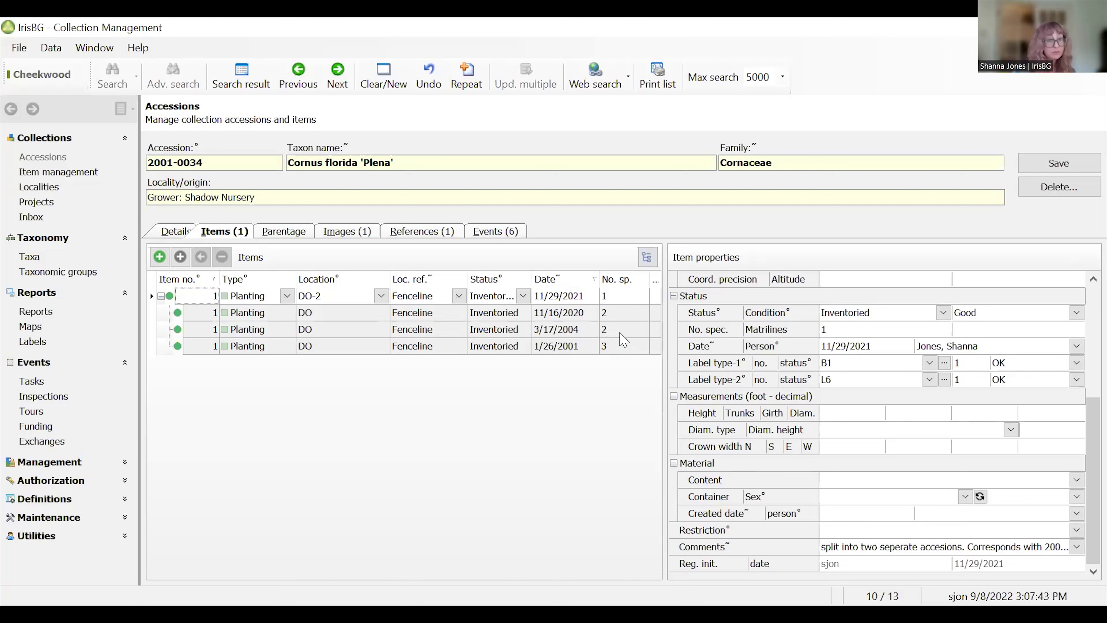
Try adding a new Planting item to the accession, look at its type options, and remove the unsaved row.
left_click(160, 256)
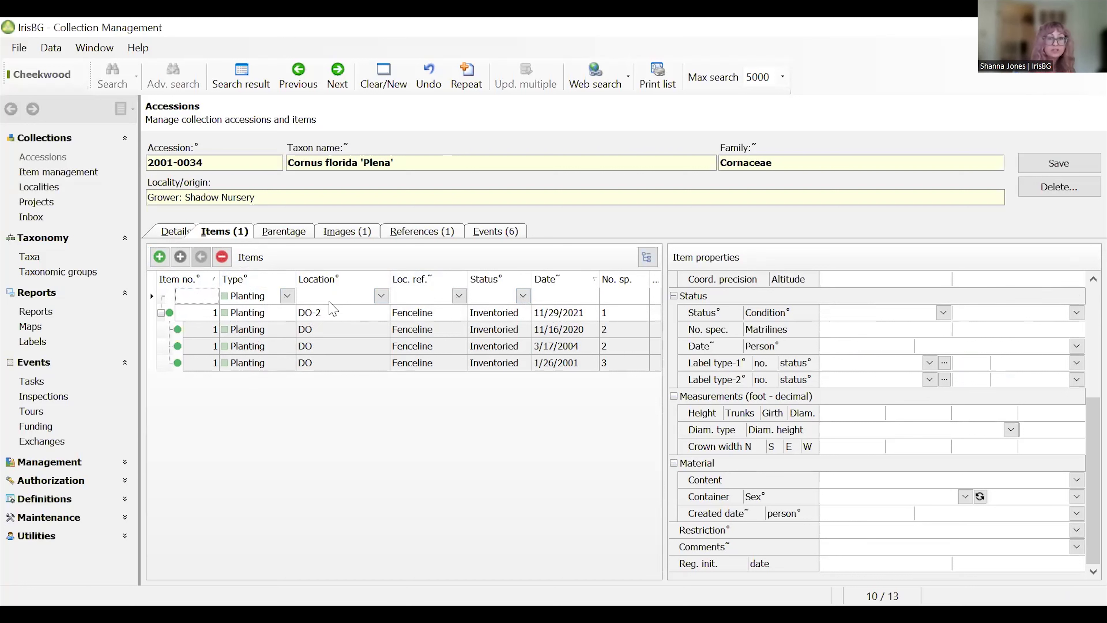
left_click(380, 297)
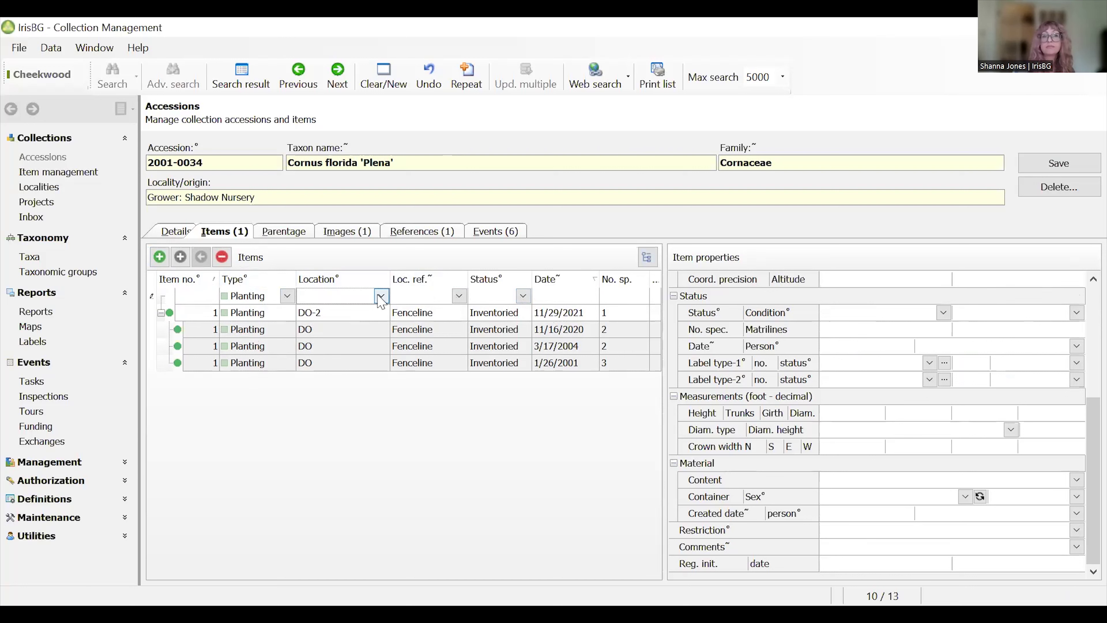
left_click(287, 297)
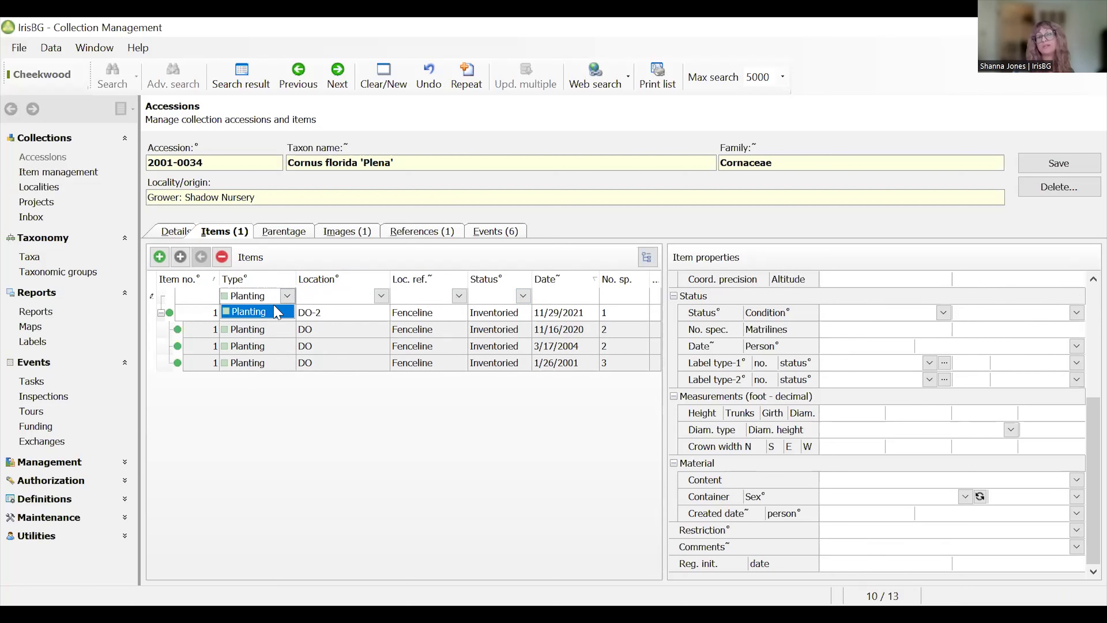
left_click(291, 297)
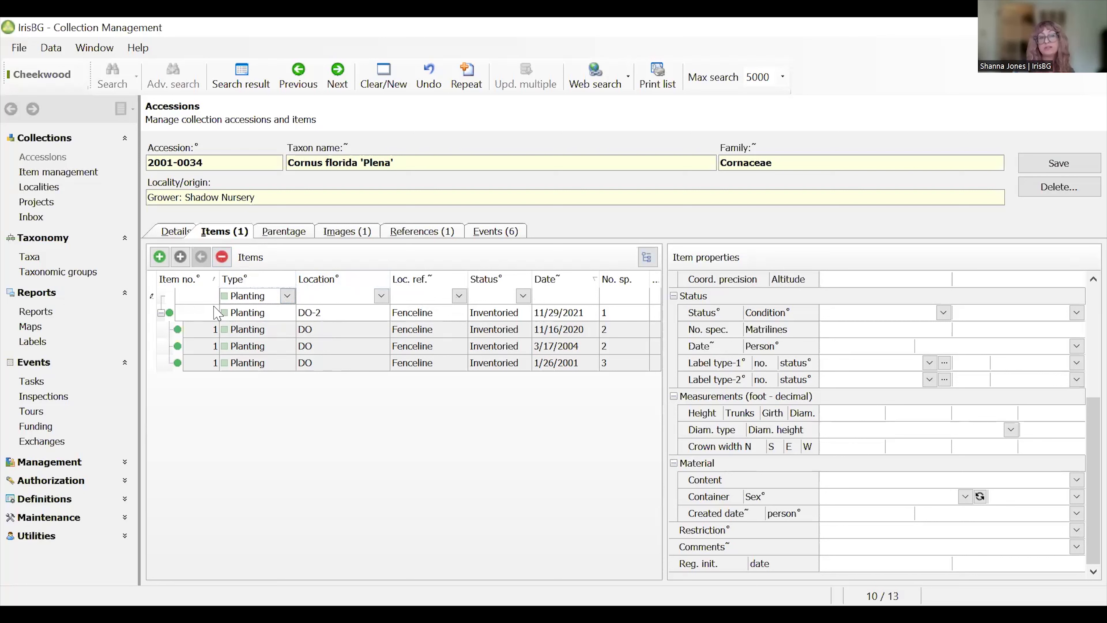
left_click(222, 257)
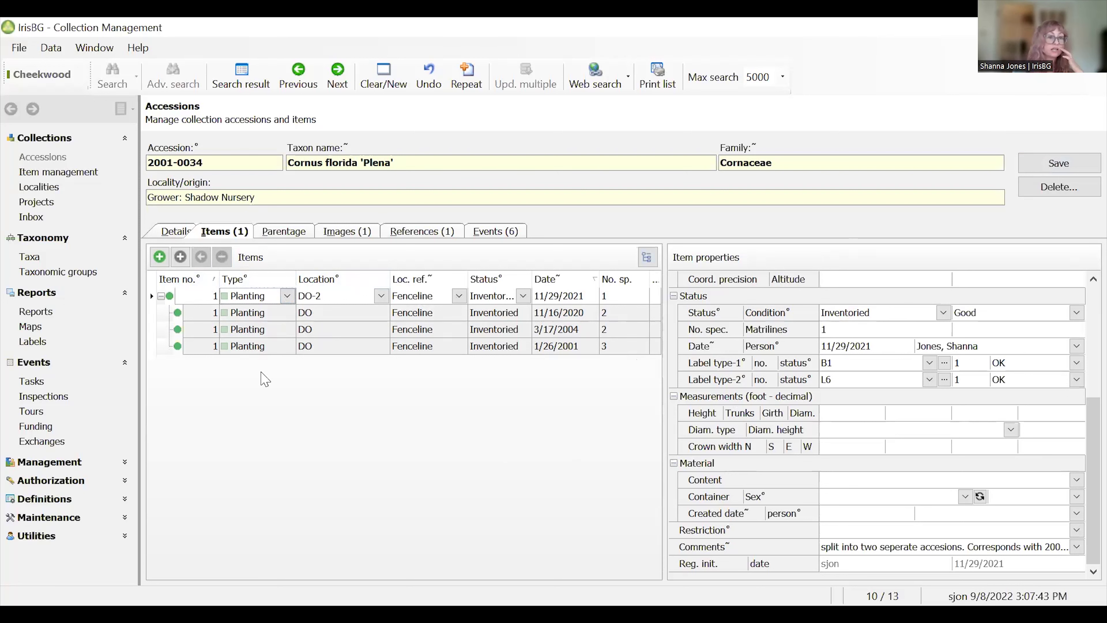
Review the rest of the accession's details and expand the Management and Definitions groups in the navigation.
left_click(177, 231)
left_click_drag(702, 371, 706, 497)
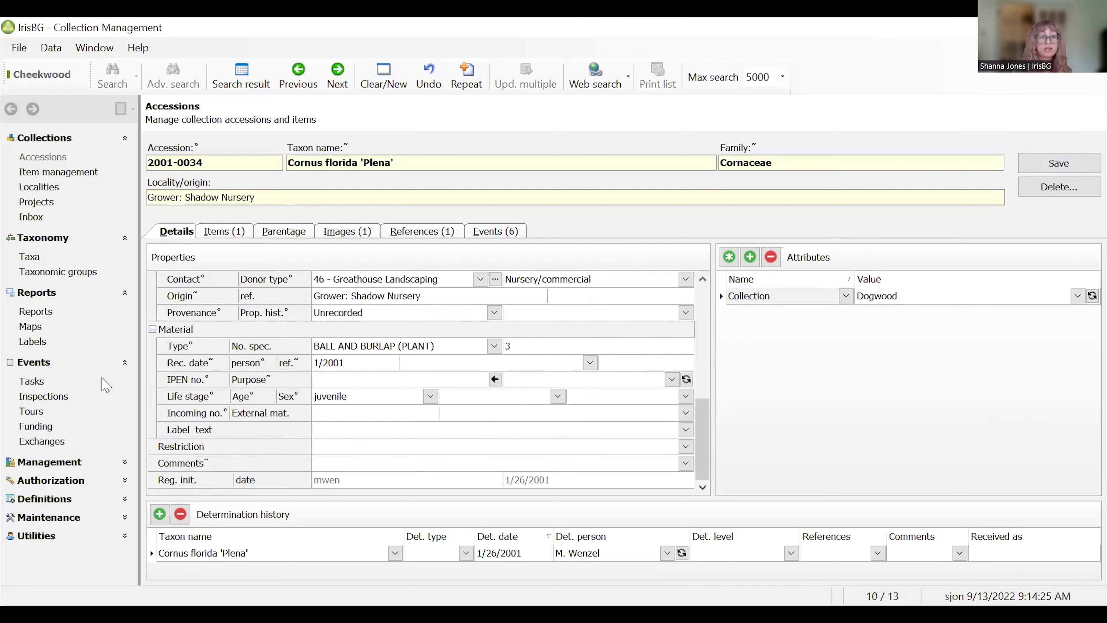
left_click(125, 461)
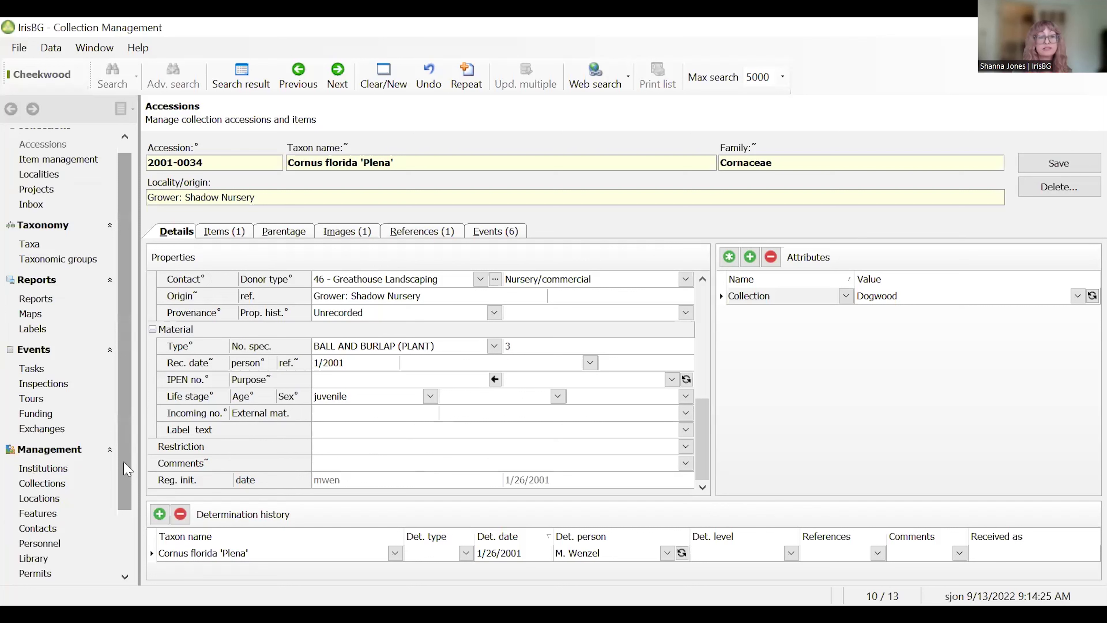
left_click_drag(125, 454, 152, 545)
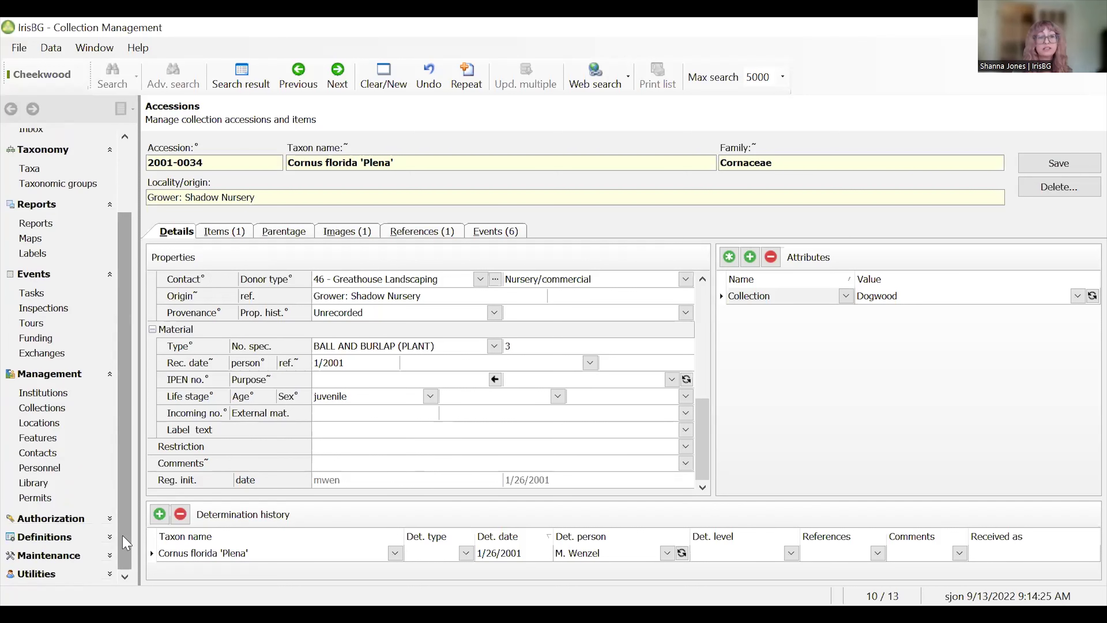
left_click(110, 537)
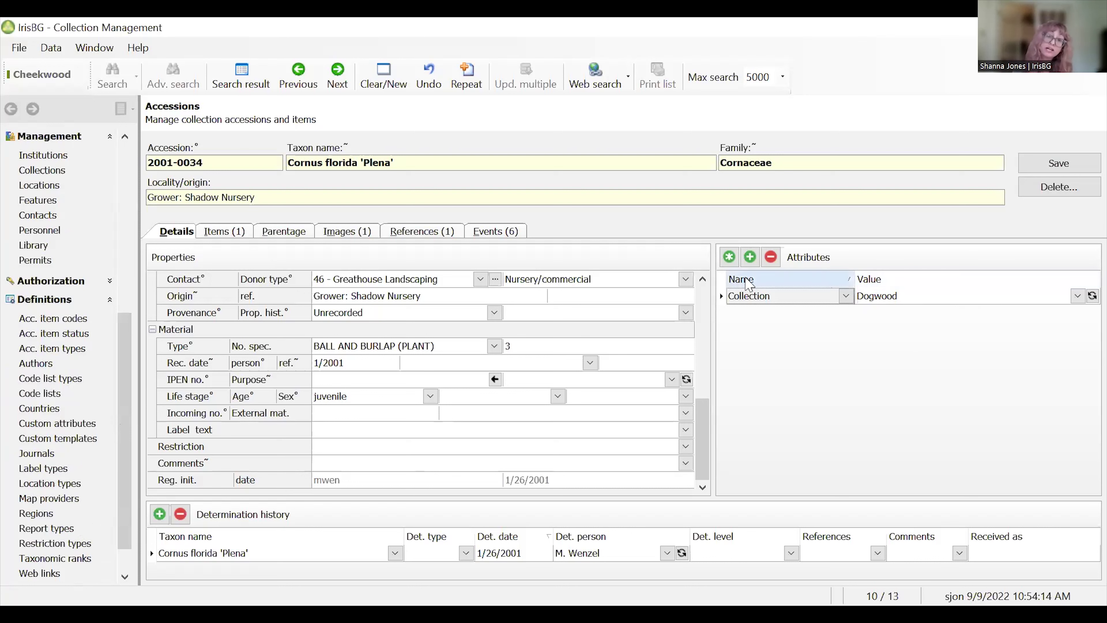
Add a Donor attribute to the accession, leaving its value blank.
left_click(749, 256)
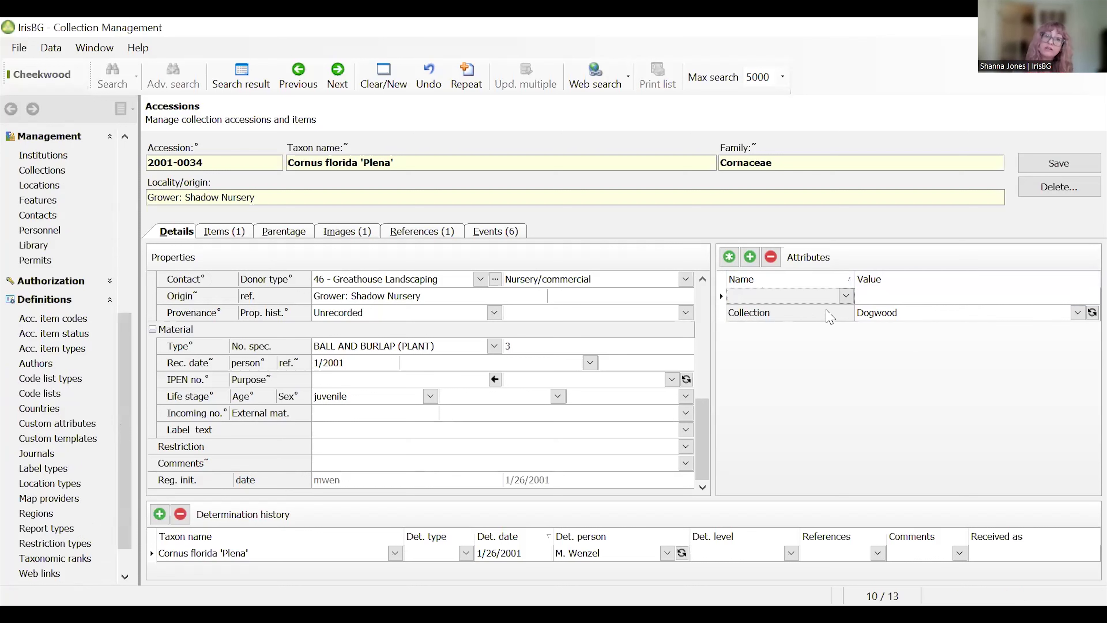
left_click(847, 297)
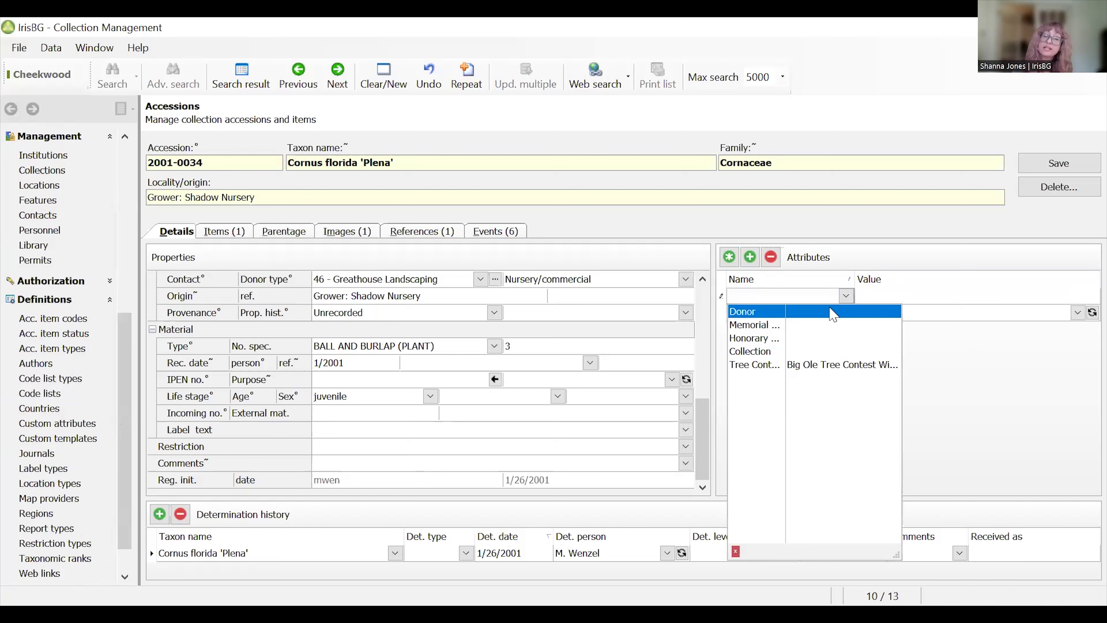
left_click(832, 313)
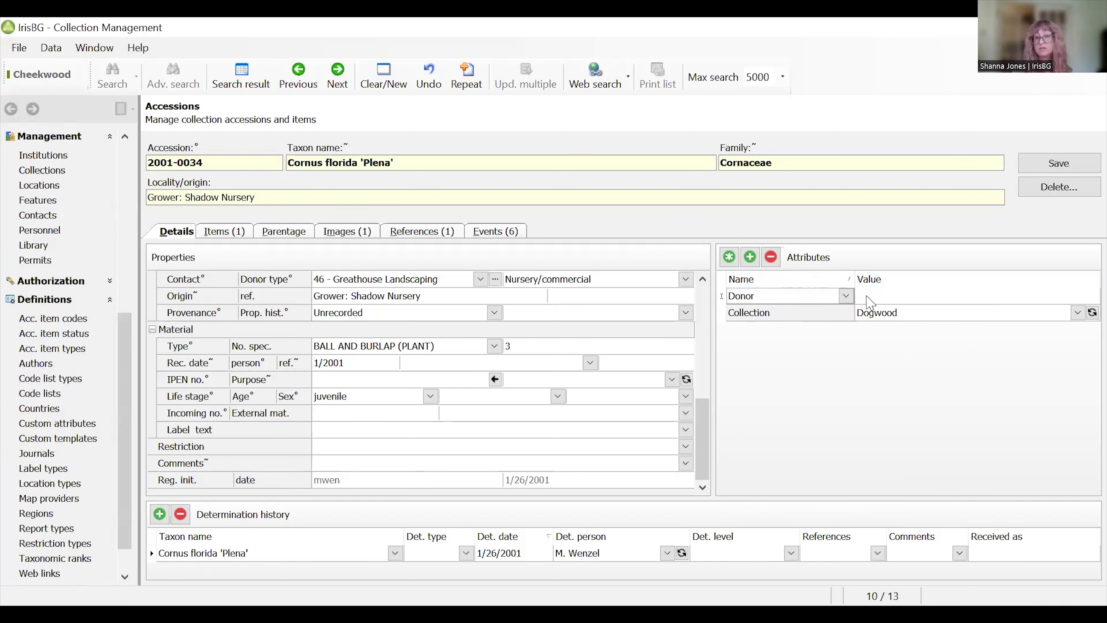
left_click(894, 297)
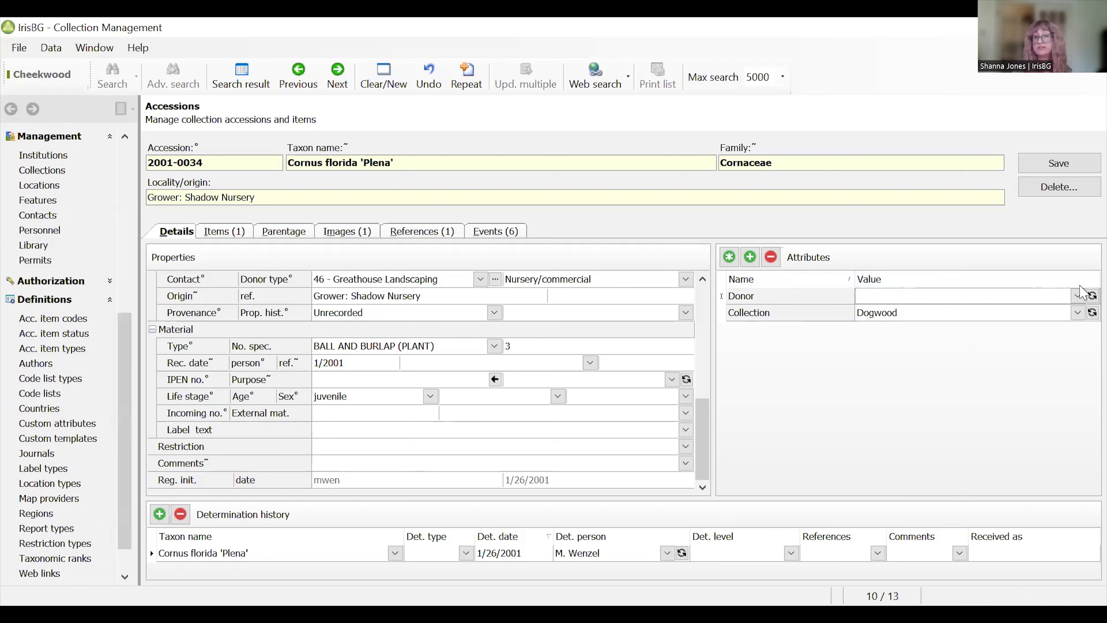
Add a Tree Contest Winner attribute to the accession without a value, keeping that name after viewing the other attribute options.
left_click(752, 258)
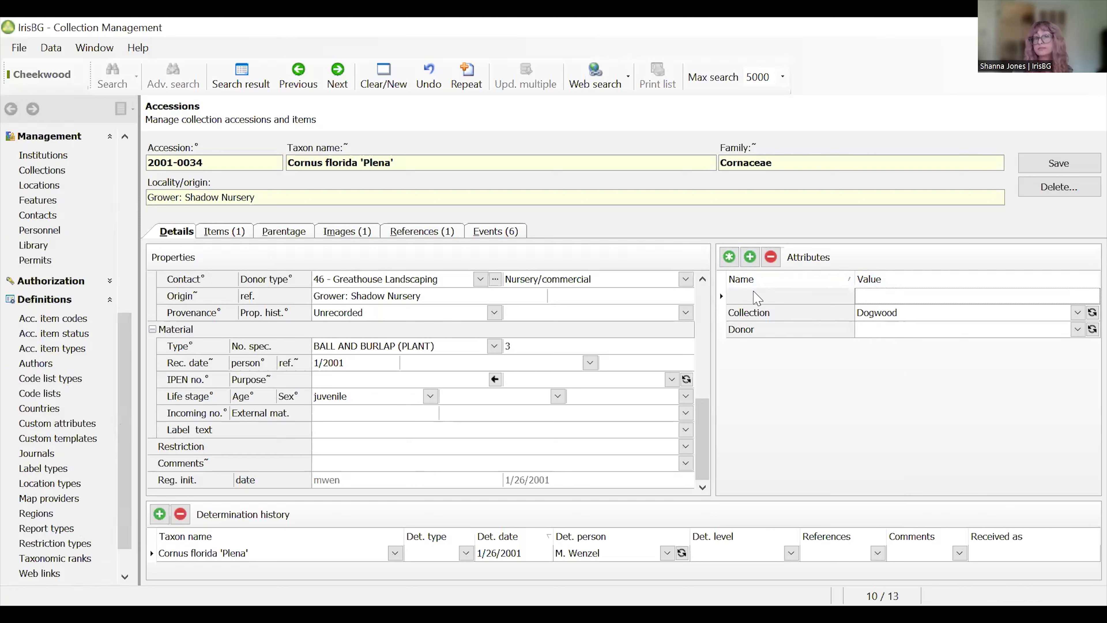
left_click(758, 298)
left_click(846, 297)
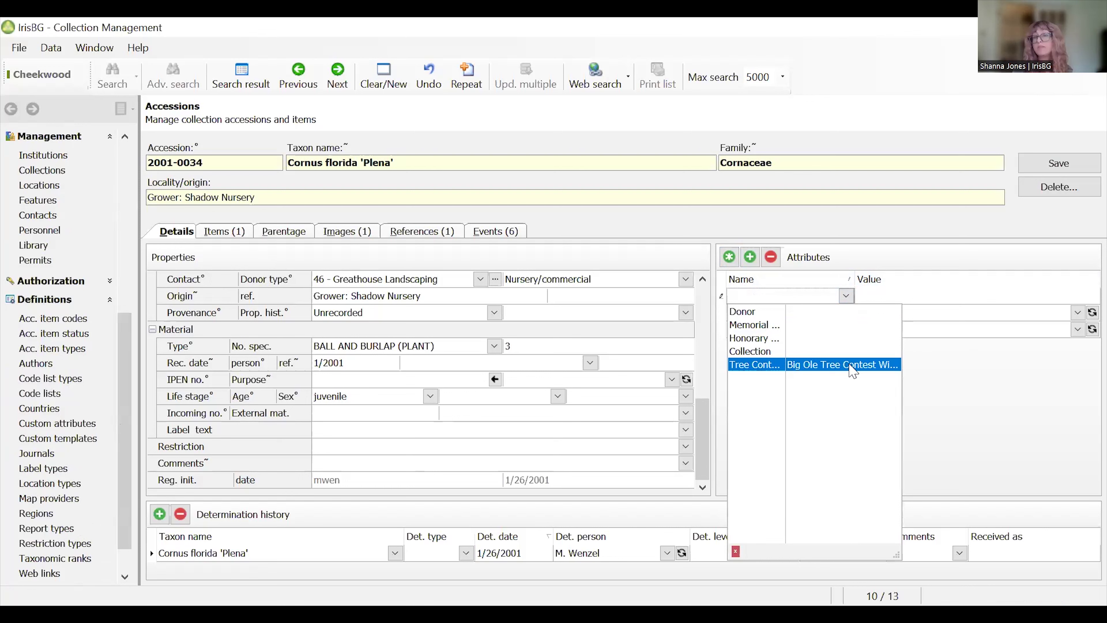
left_click(850, 365)
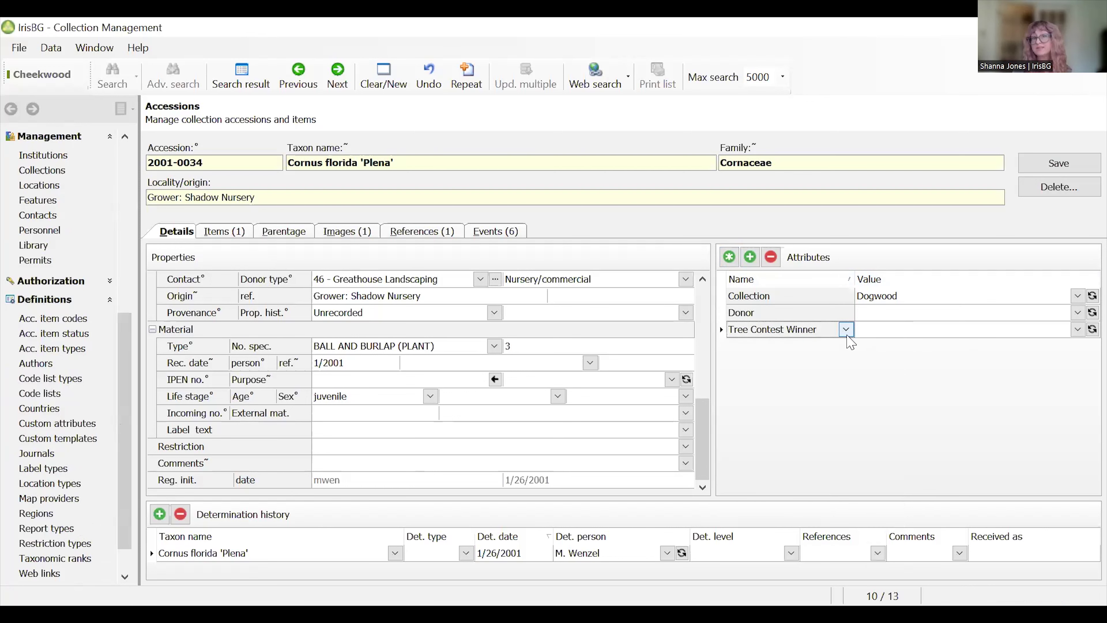
left_click(846, 331)
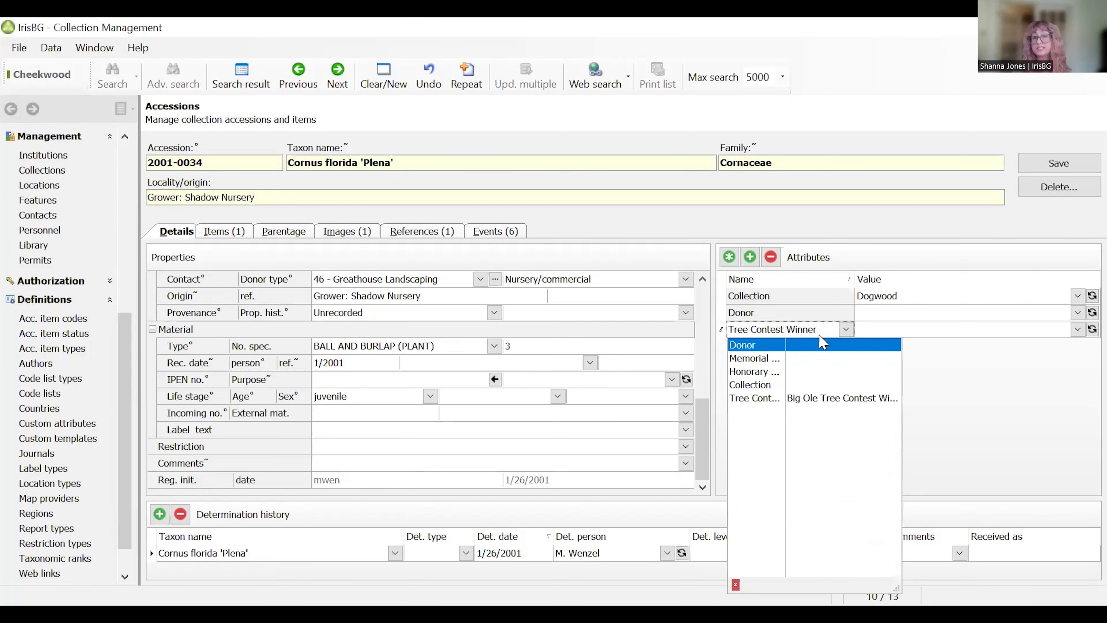
left_click(950, 393)
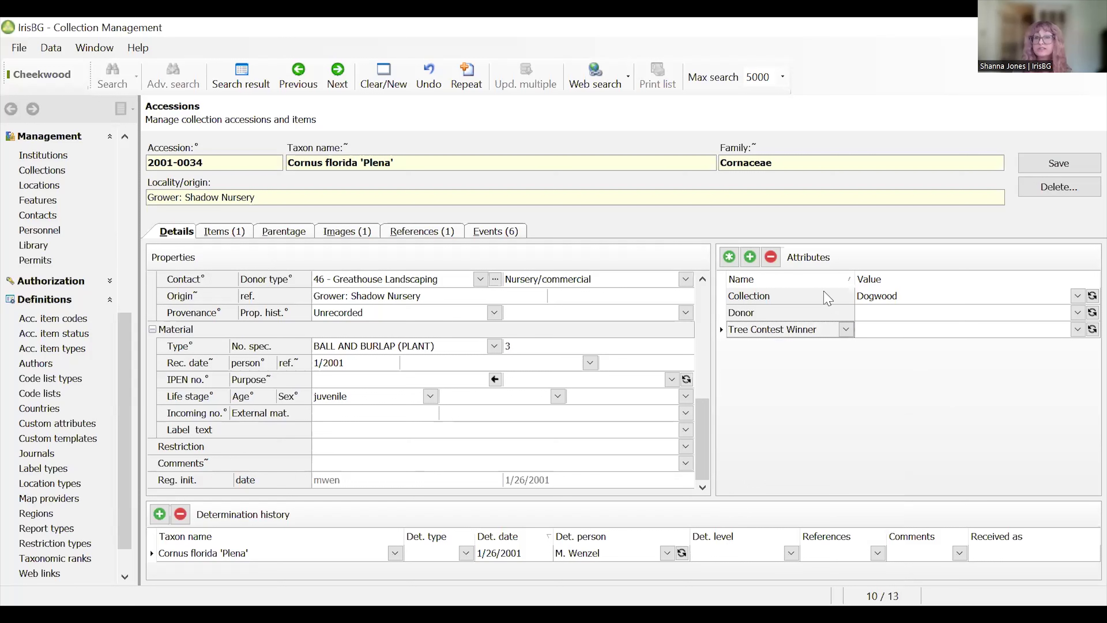
Remove the blank Donor attribute from the accession.
left_click(835, 313)
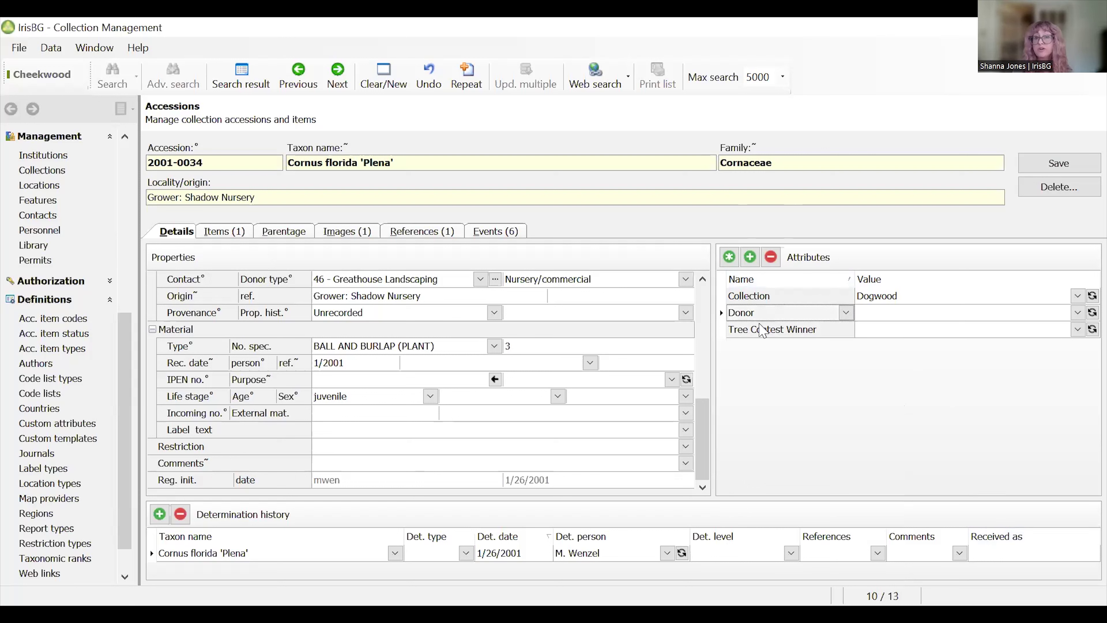
left_click(770, 260)
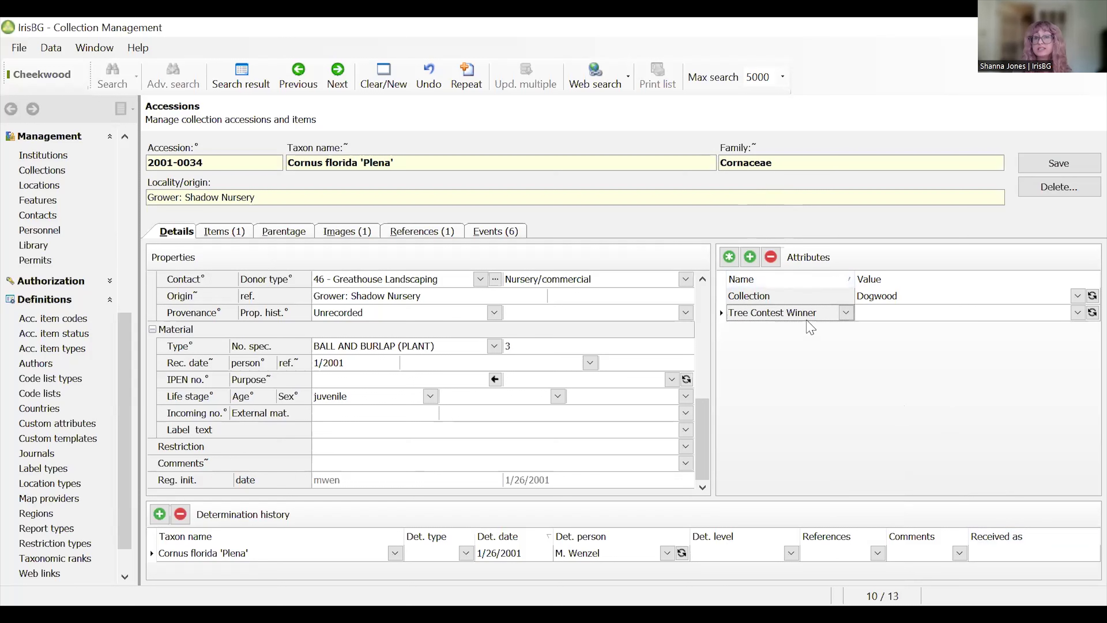
Remove the Tree Contest Winner attribute from the accession and view its parental accession fields, focusing on Parent-1.
left_click(772, 260)
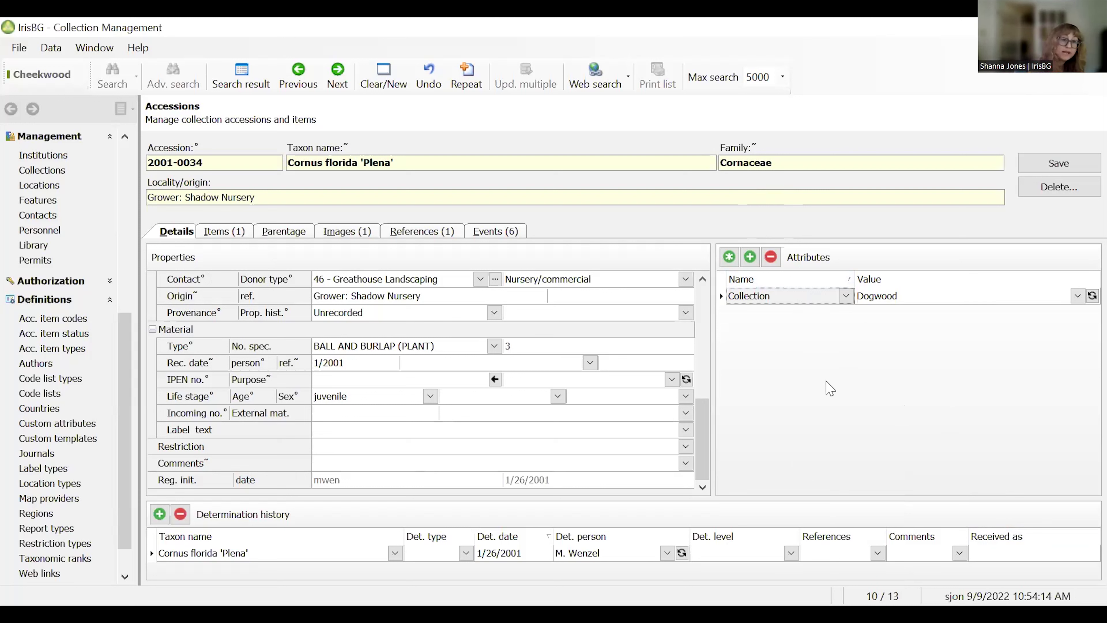
left_click(304, 238)
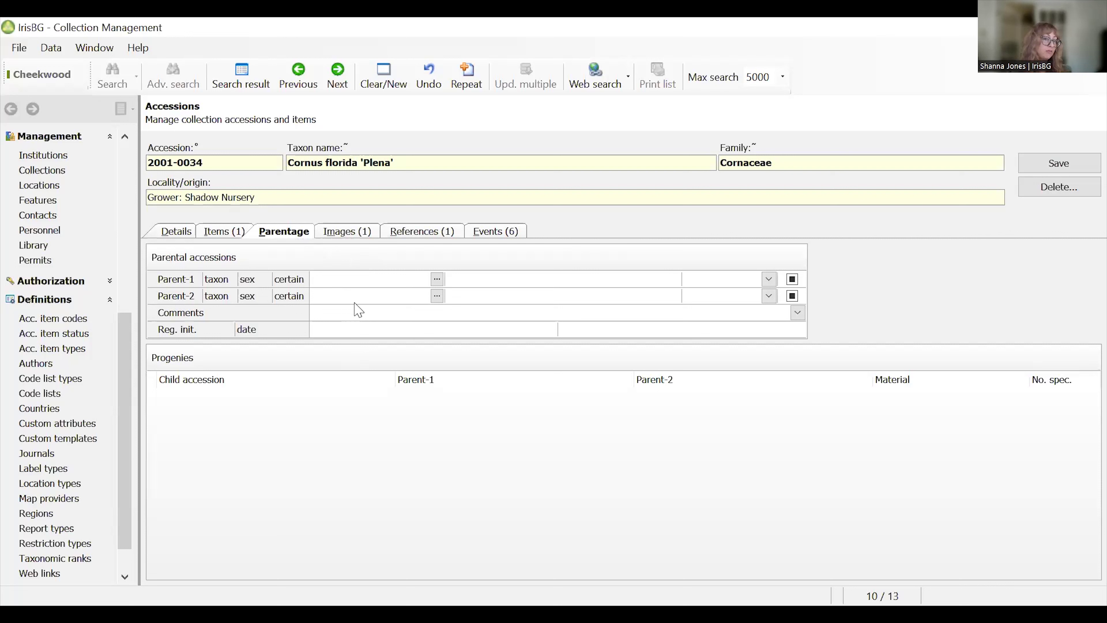
left_click(357, 279)
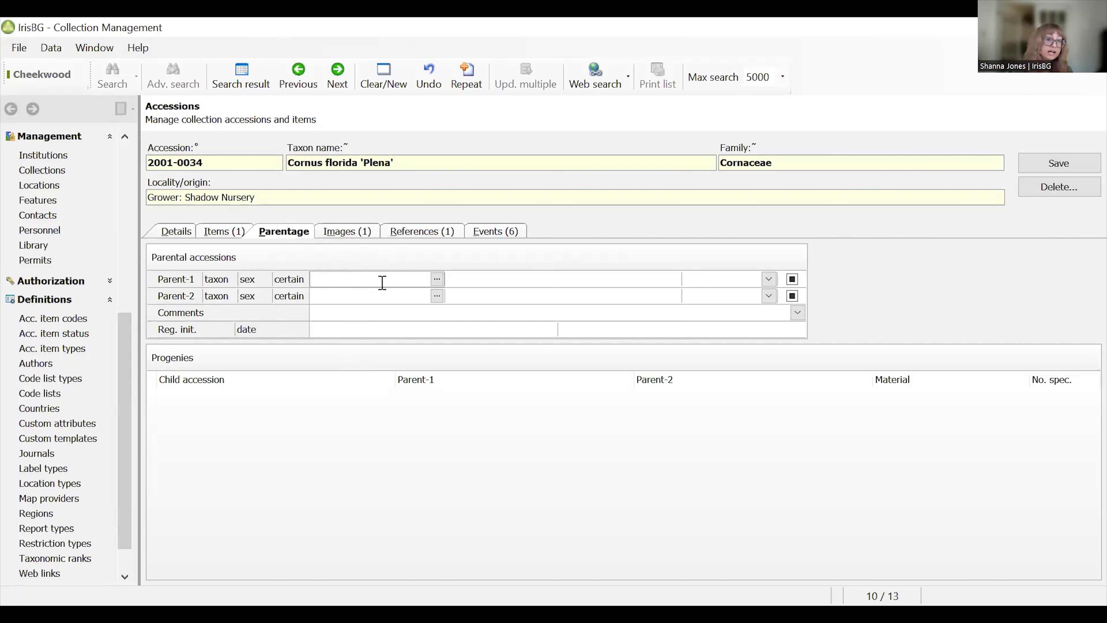
Show the accession's images and resize the panes so the Image 1 thumbnail is fully displayed beside a wider properties area.
left_click(365, 232)
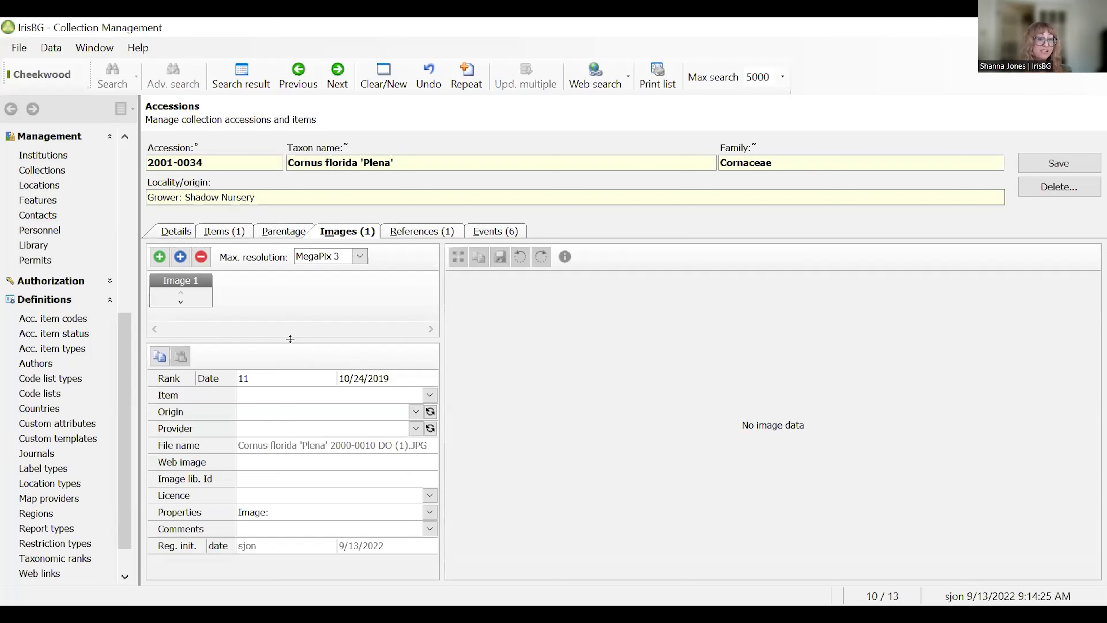
mouse_move(290, 357)
left_mouse_down()
mouse_move(291, 397)
mouse_move(291, 340)
mouse_move(293, 426)
mouse_move(294, 381)
mouse_move(295, 422)
mouse_move(297, 403)
left_mouse_up()
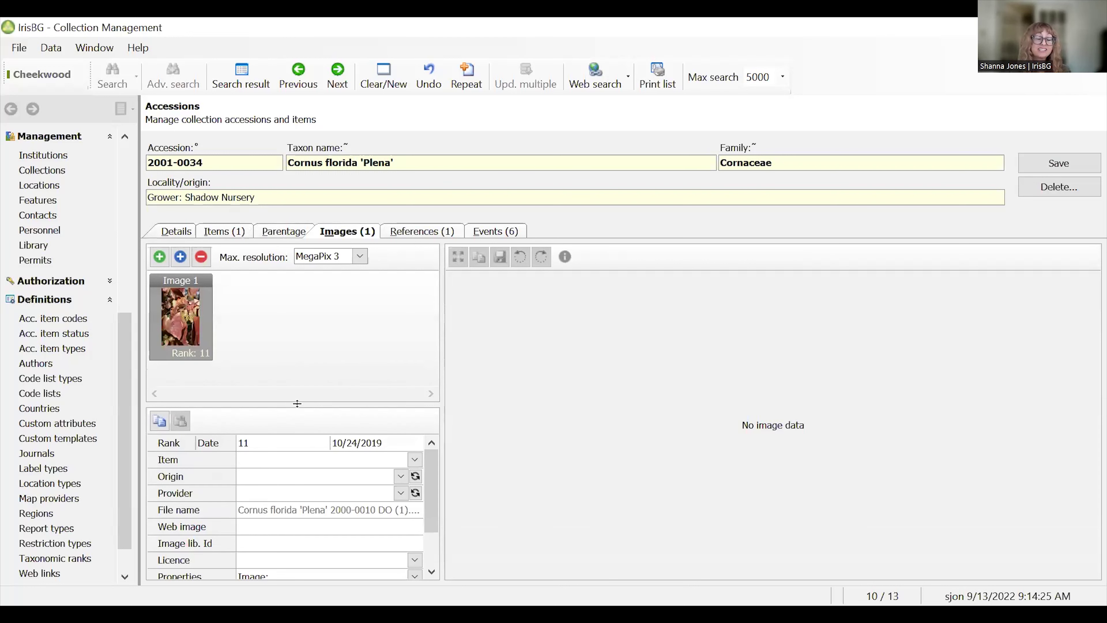
left_click_drag(467, 340, 536, 341)
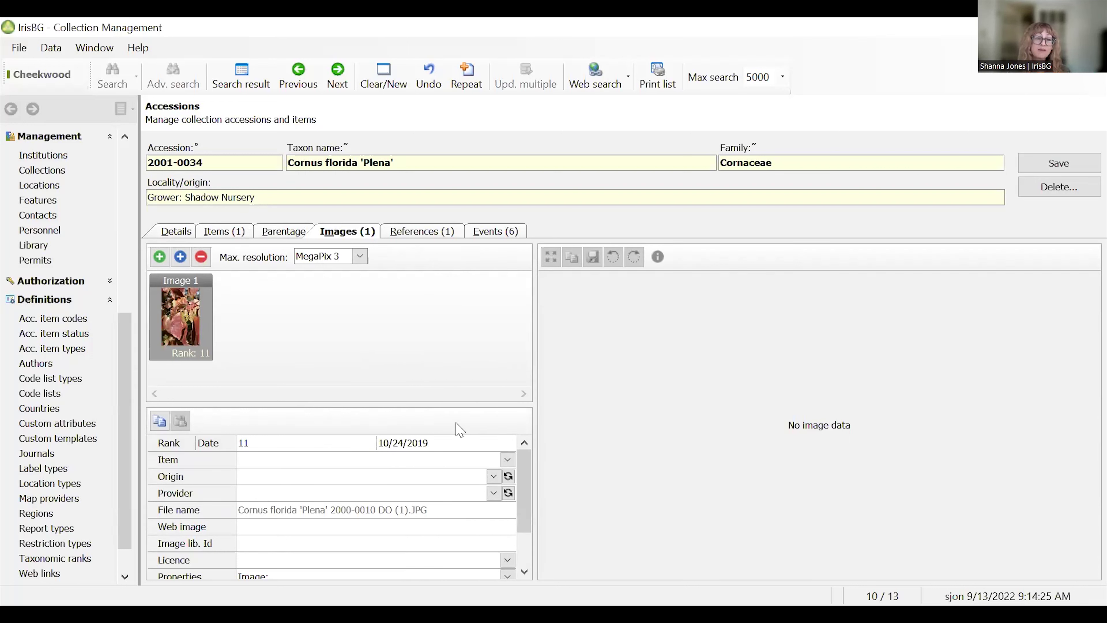
left_click_drag(455, 405, 451, 374)
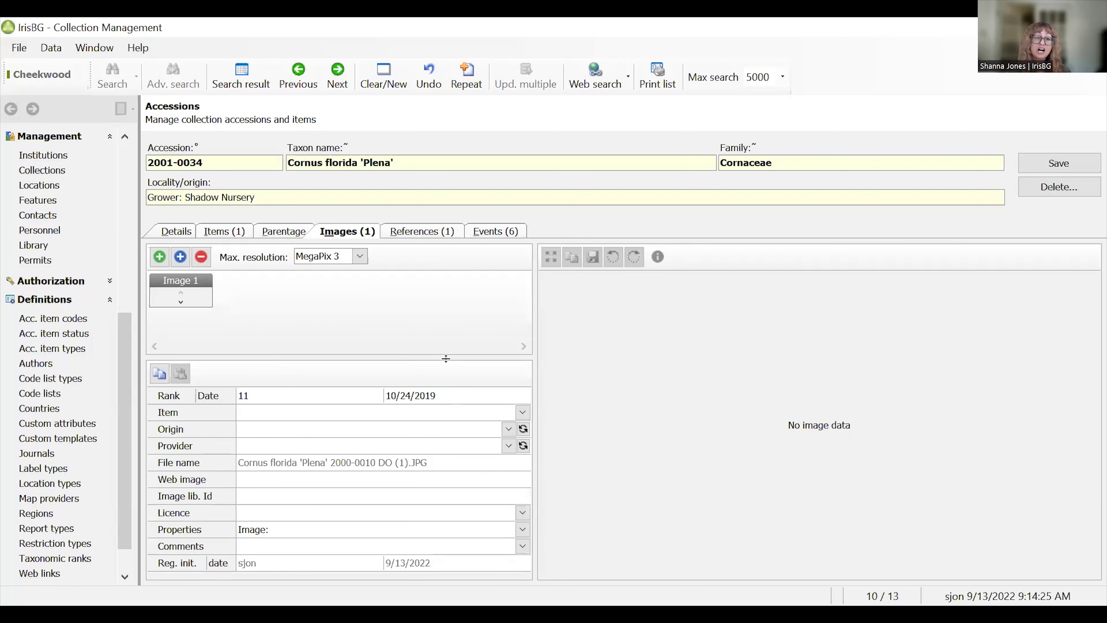
mouse_move(445, 357)
left_mouse_down()
mouse_move(444, 346)
mouse_move(446, 423)
left_mouse_up()
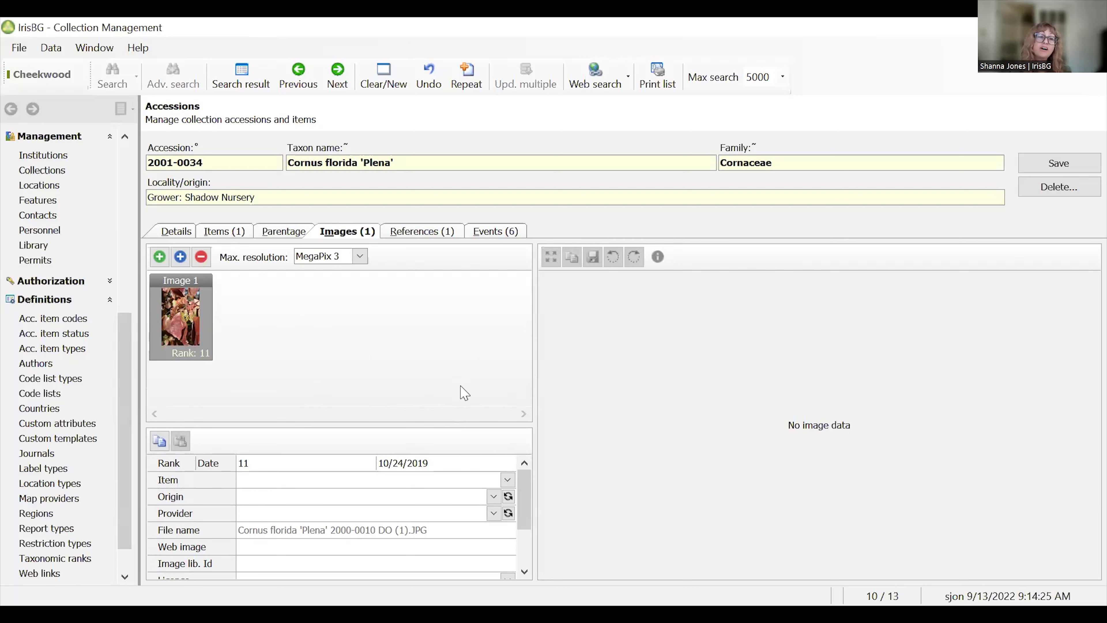
Preview Image 1 of the accession and open its rank on the thumbnail for editing.
left_click(179, 318)
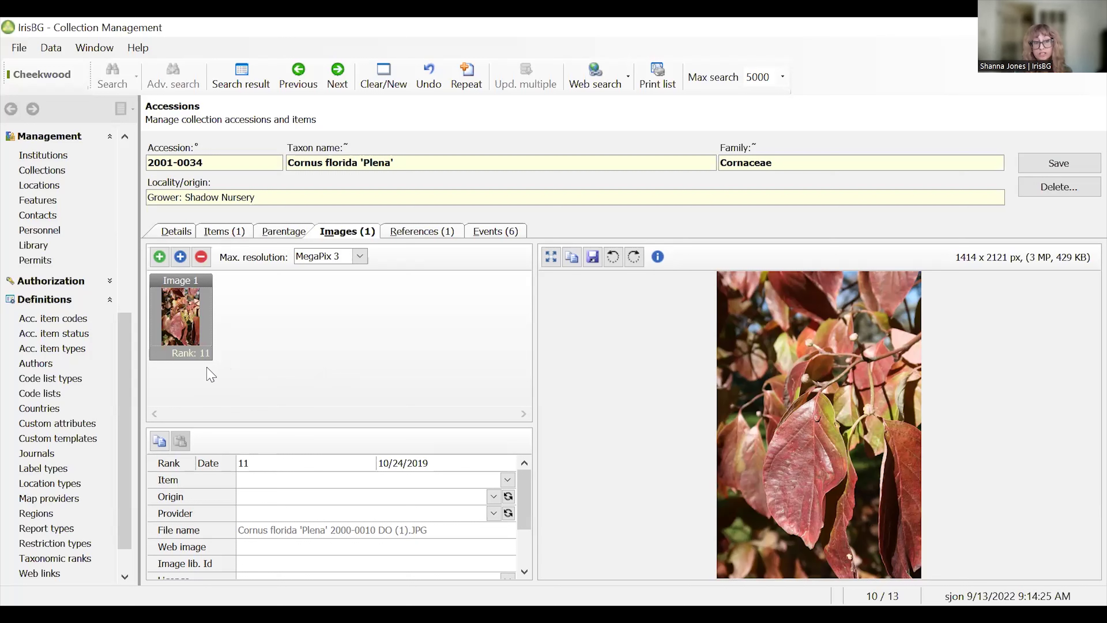
left_click(206, 354)
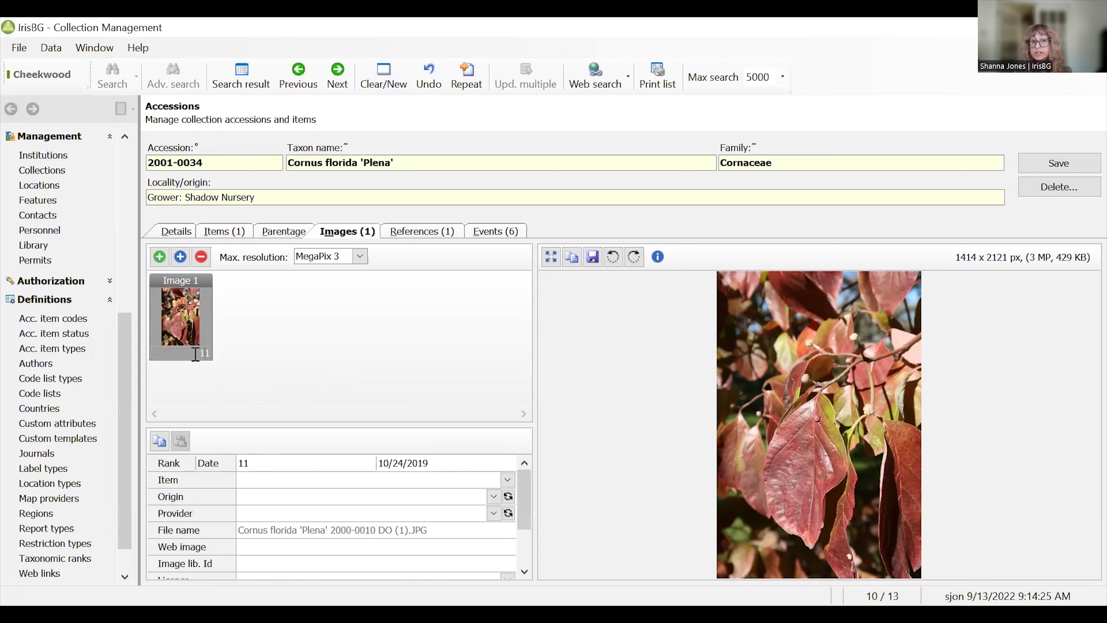
double_click(206, 353)
left_click(230, 352)
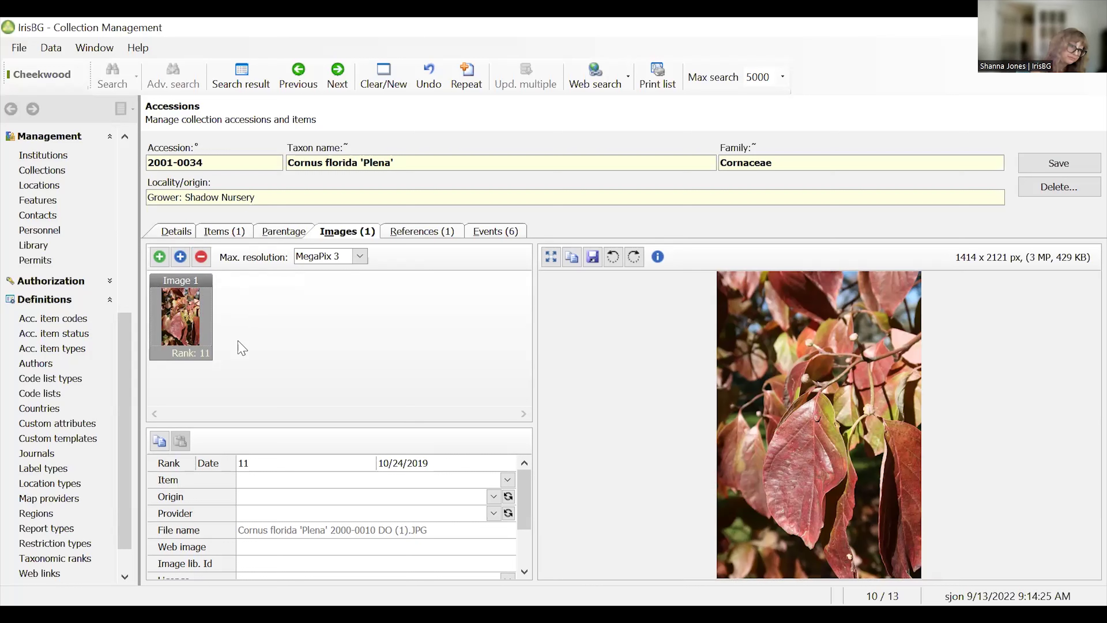
key("alt")
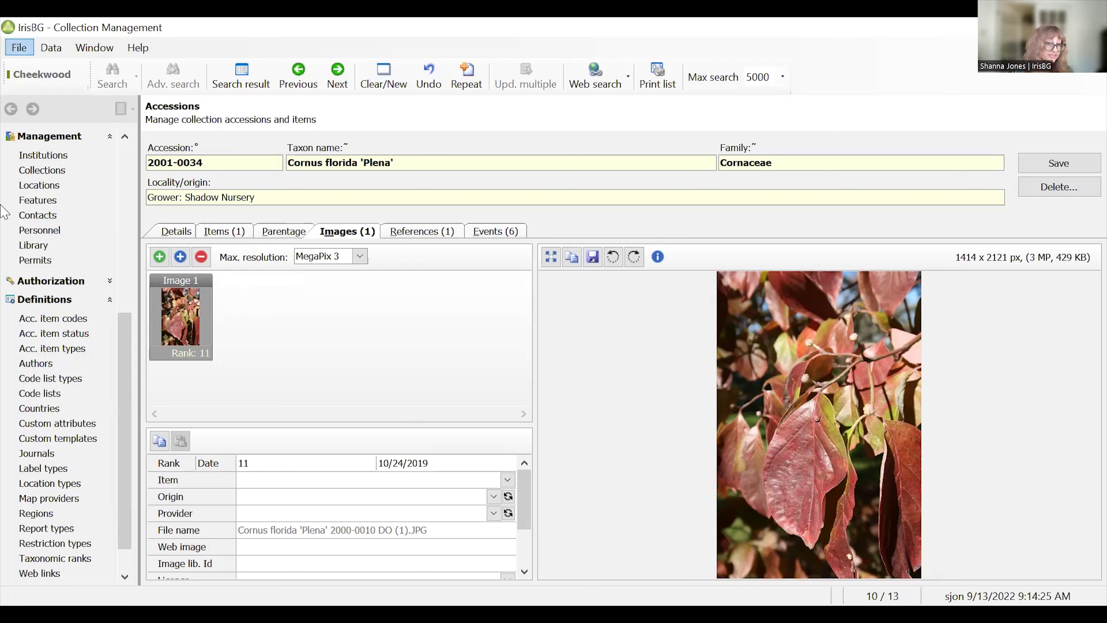
Review the accession's references, the available web search sources and the accession's events.
left_click(422, 232)
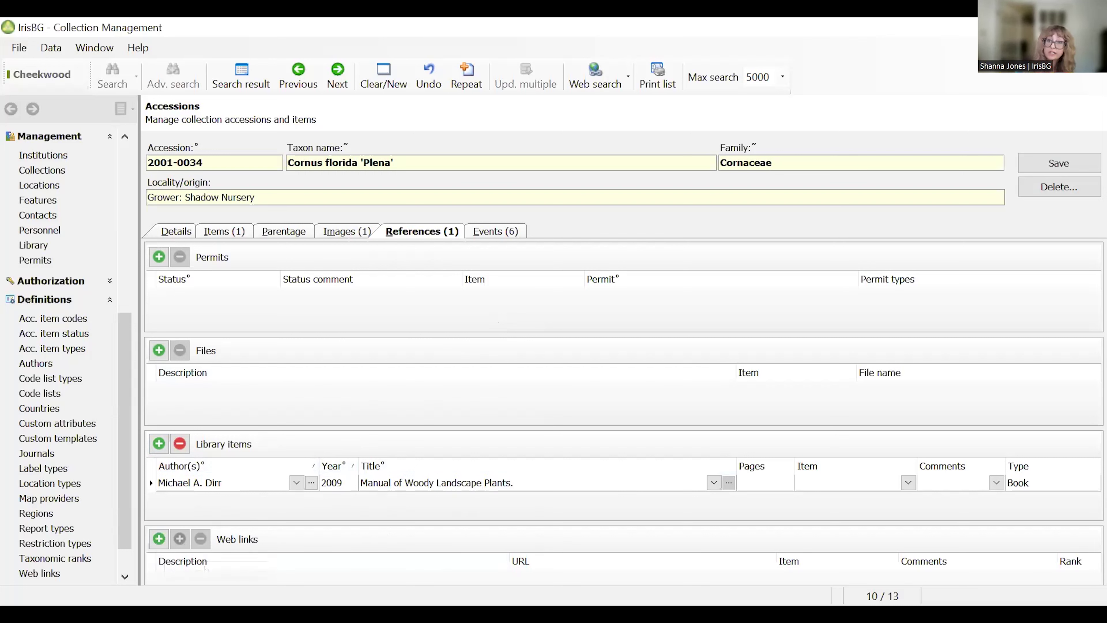
left_click(630, 73)
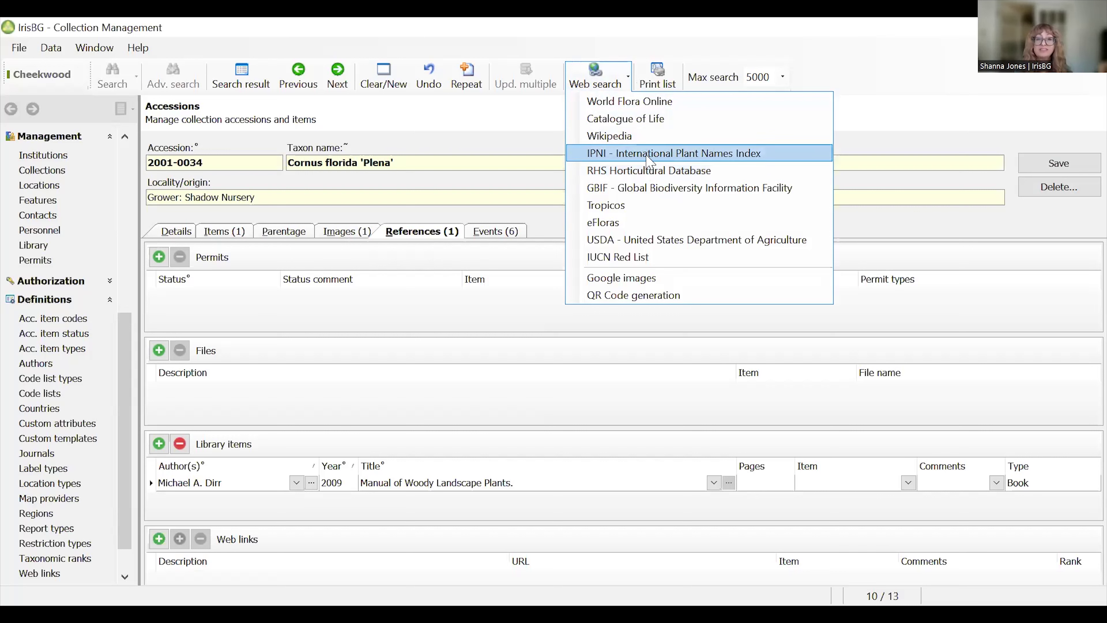
left_click(618, 80)
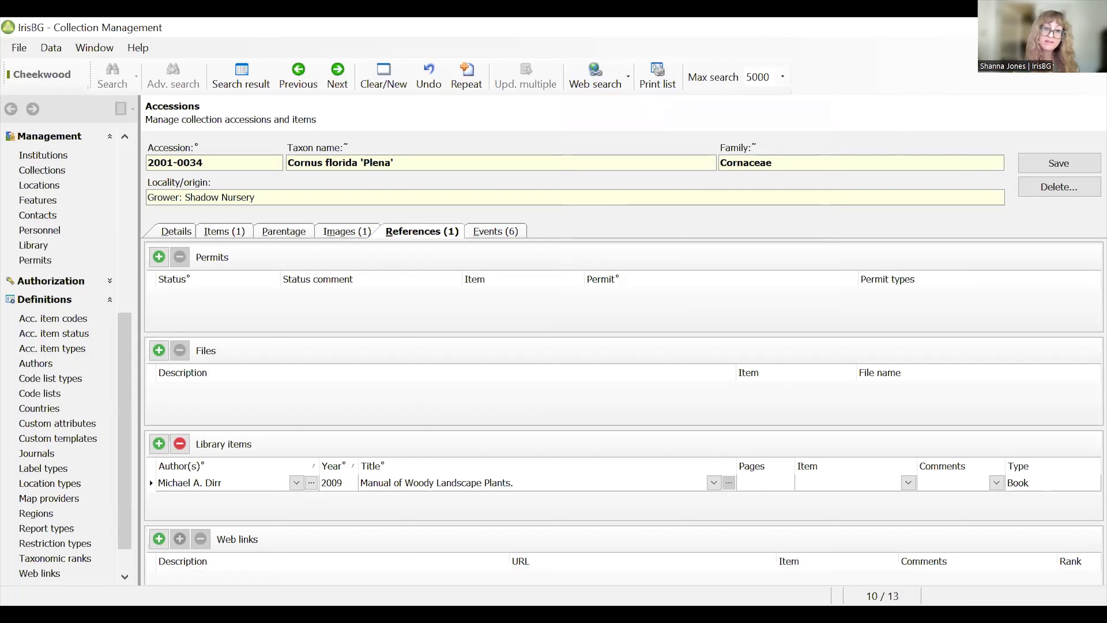
left_click(515, 230)
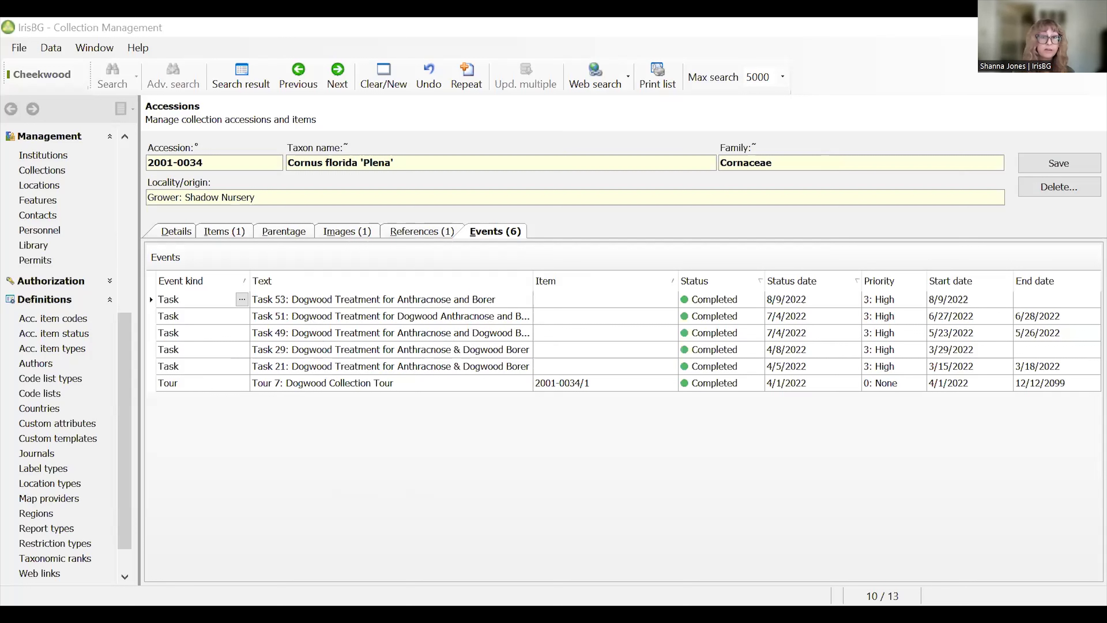
Clear the accession form for a new search, discarding the unsaved changes.
left_click(389, 84)
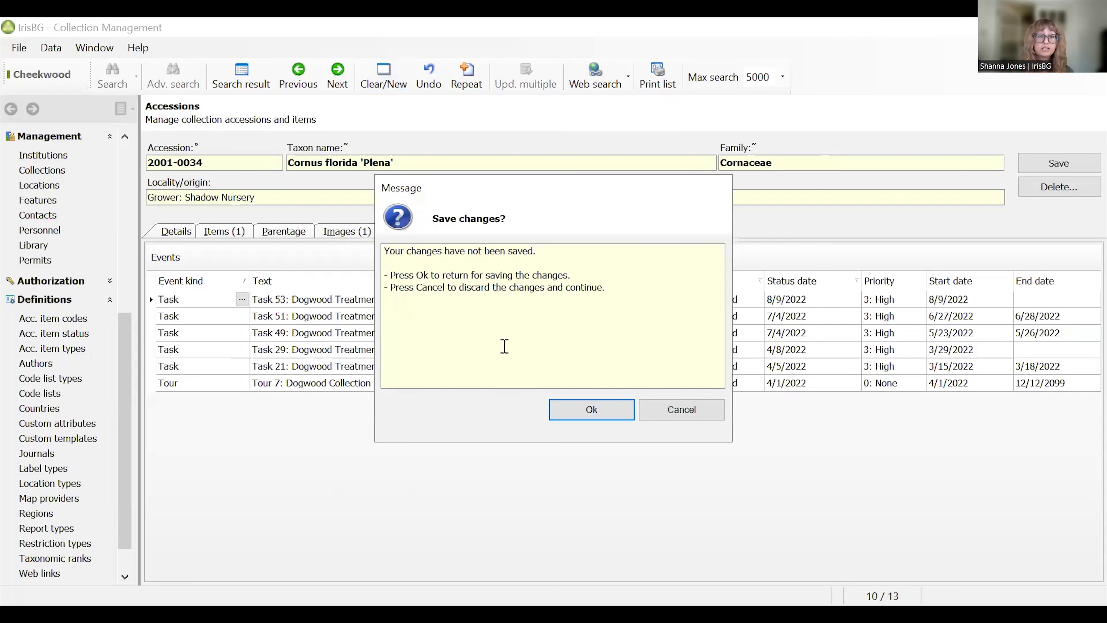
left_click(597, 407)
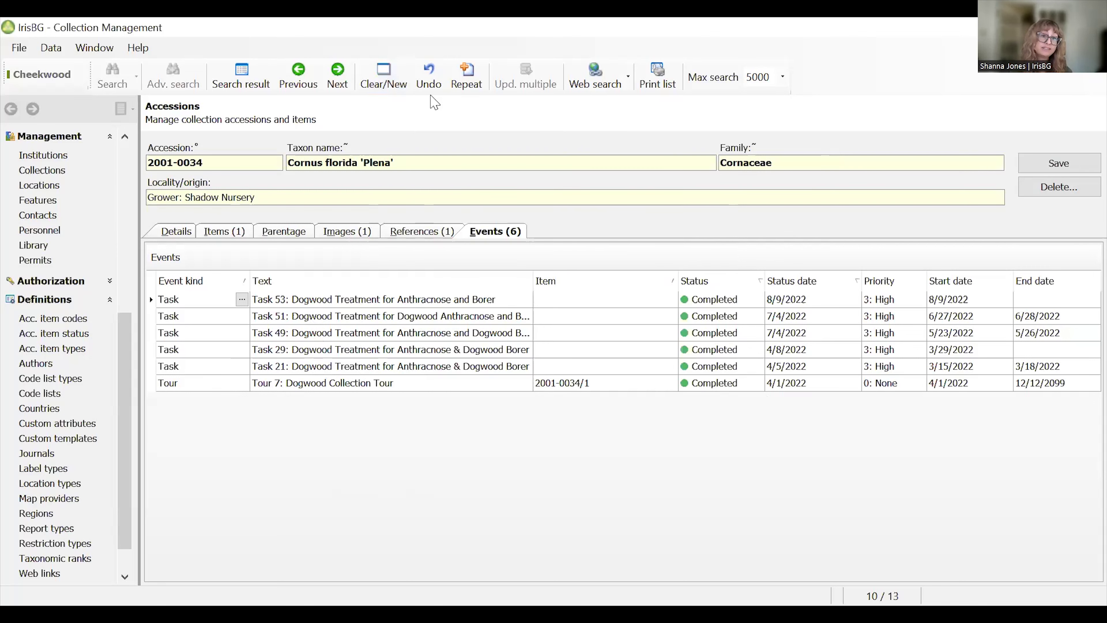
left_click(389, 83)
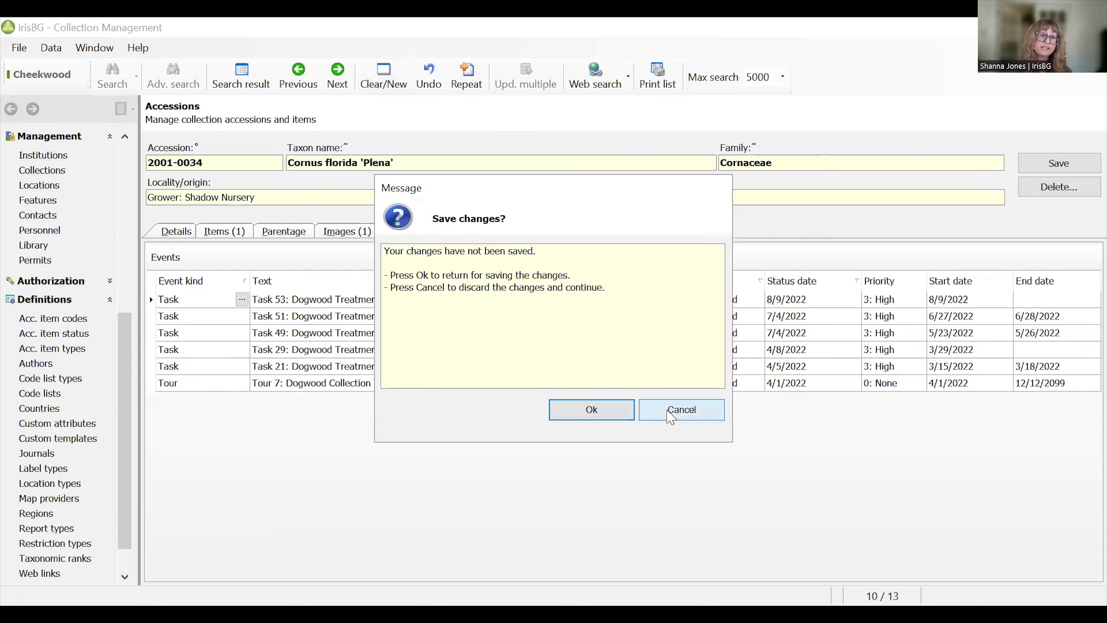
left_click(670, 414)
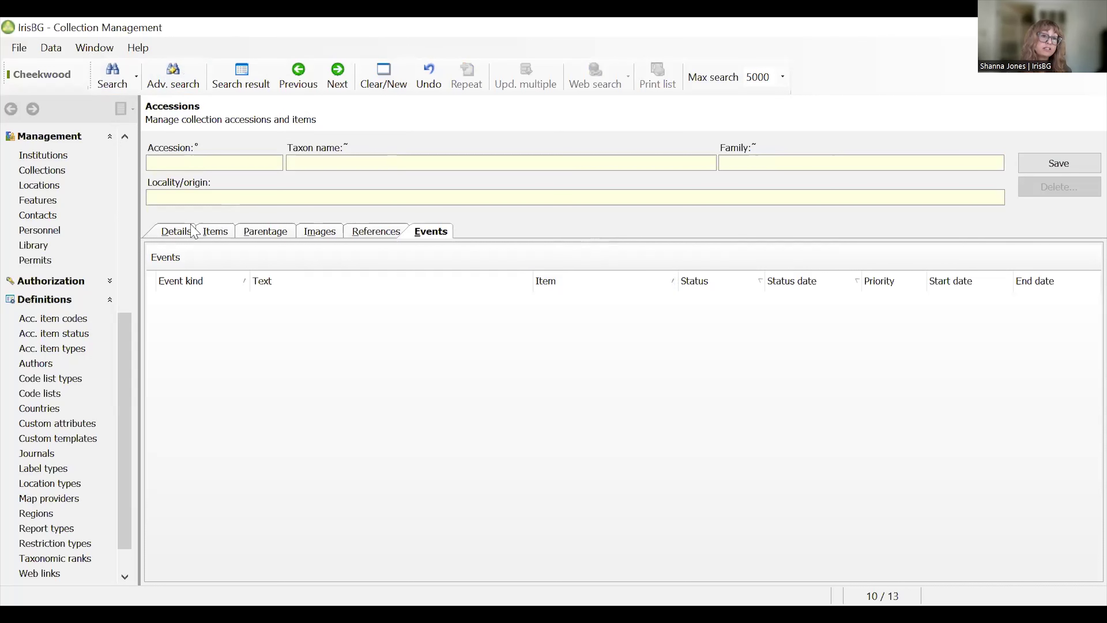
Enter 1999 as the accession year in the blank accession details.
left_click(192, 233)
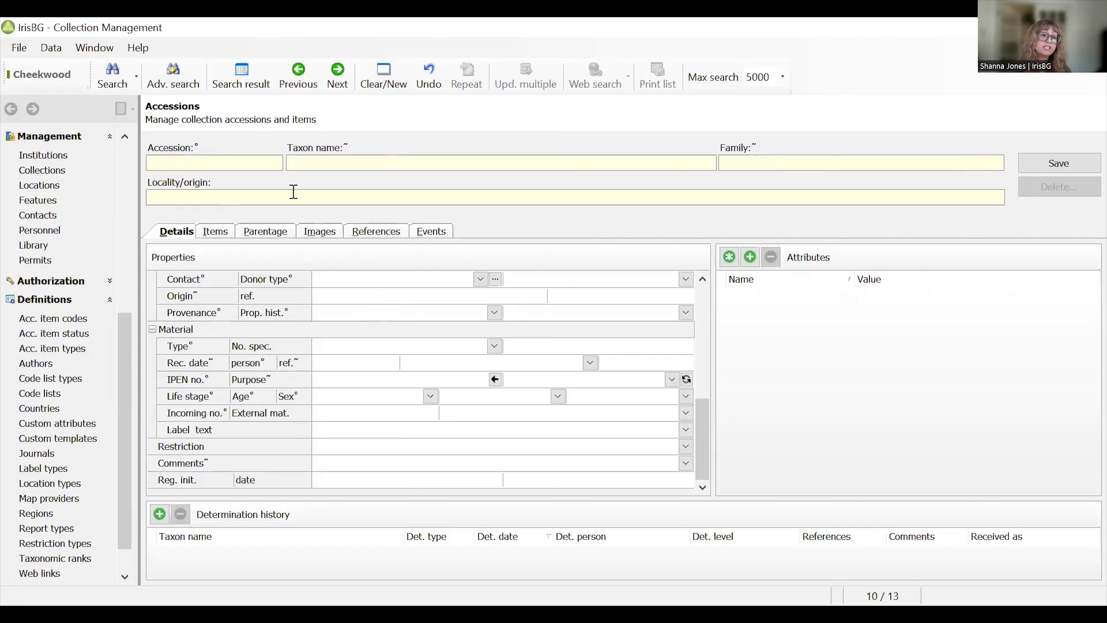
left_click_drag(707, 436, 706, 325)
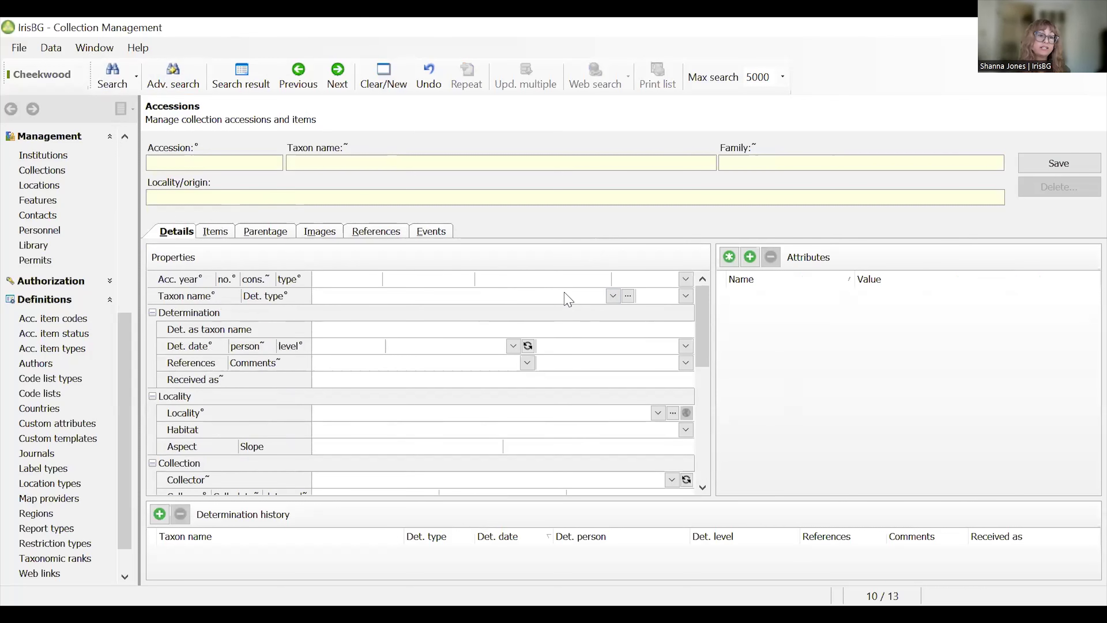
left_click(366, 280)
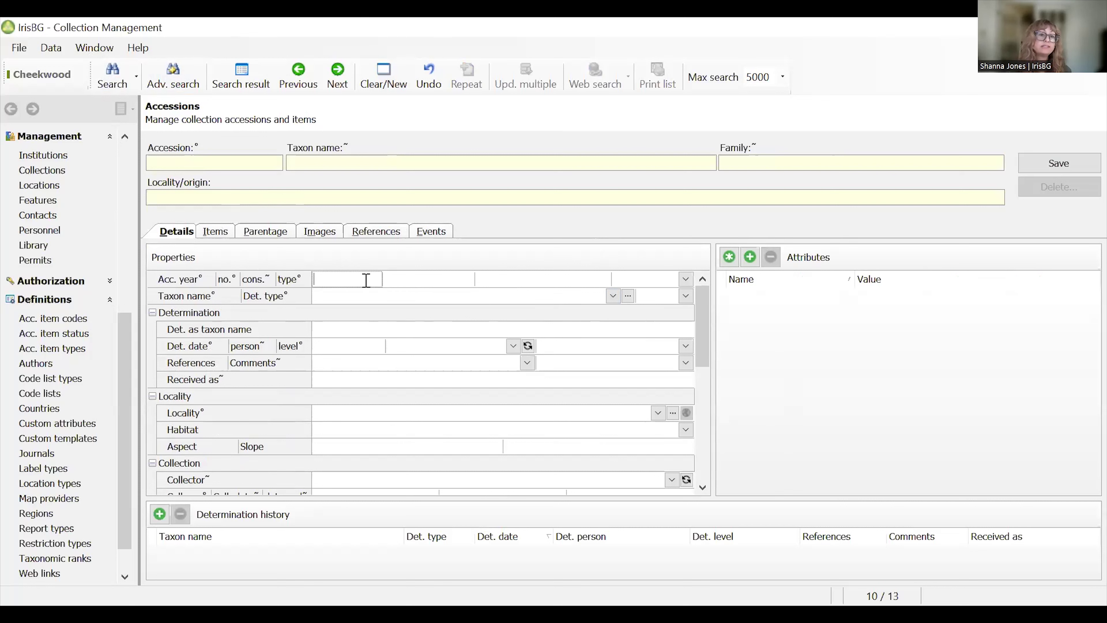
type("1999")
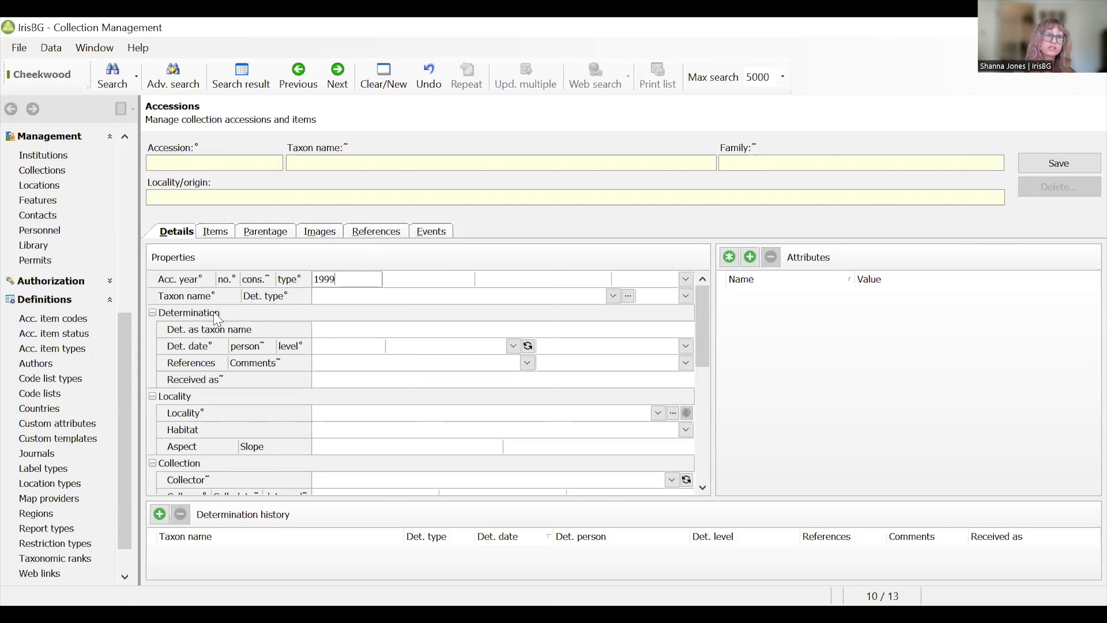
Examine the searchable fields in the accession details, including the determination person and collector options.
left_click(368, 296)
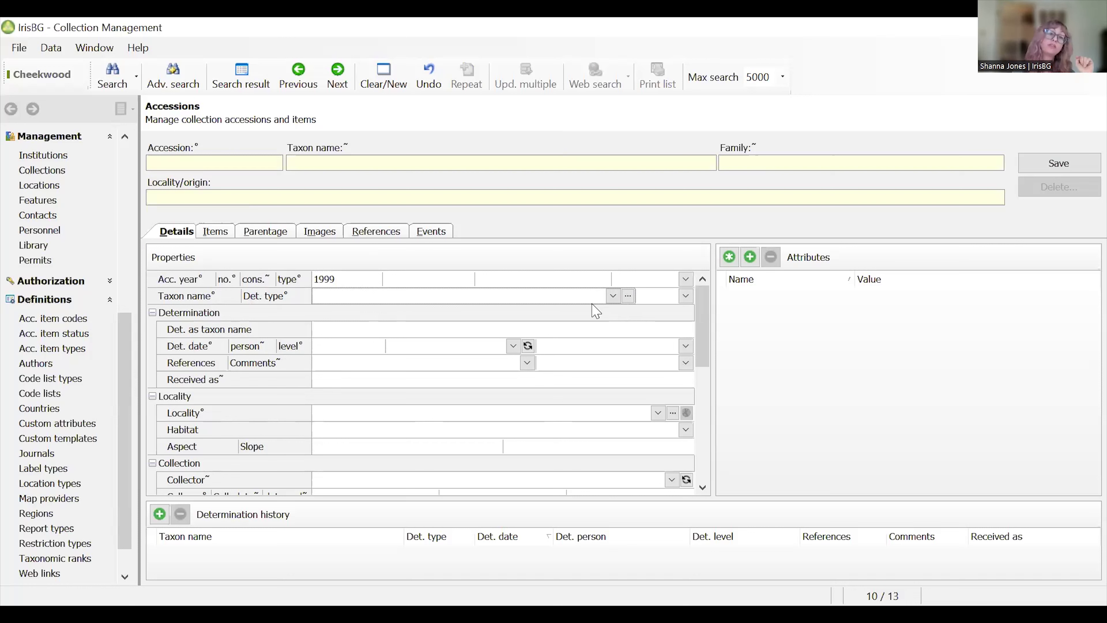
left_click(514, 349)
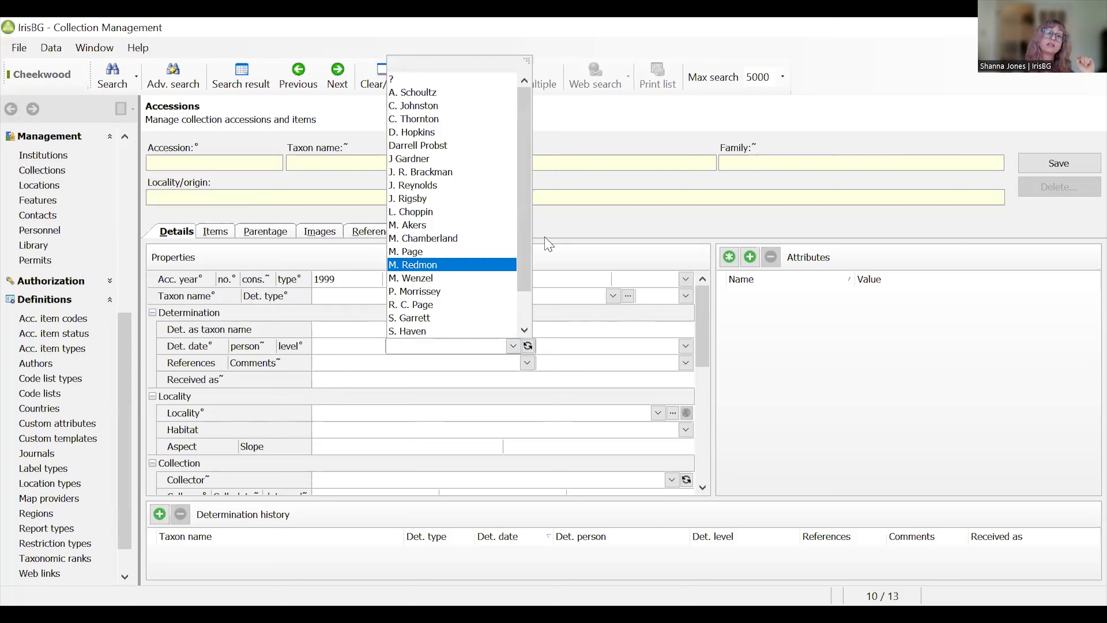
left_click(216, 395)
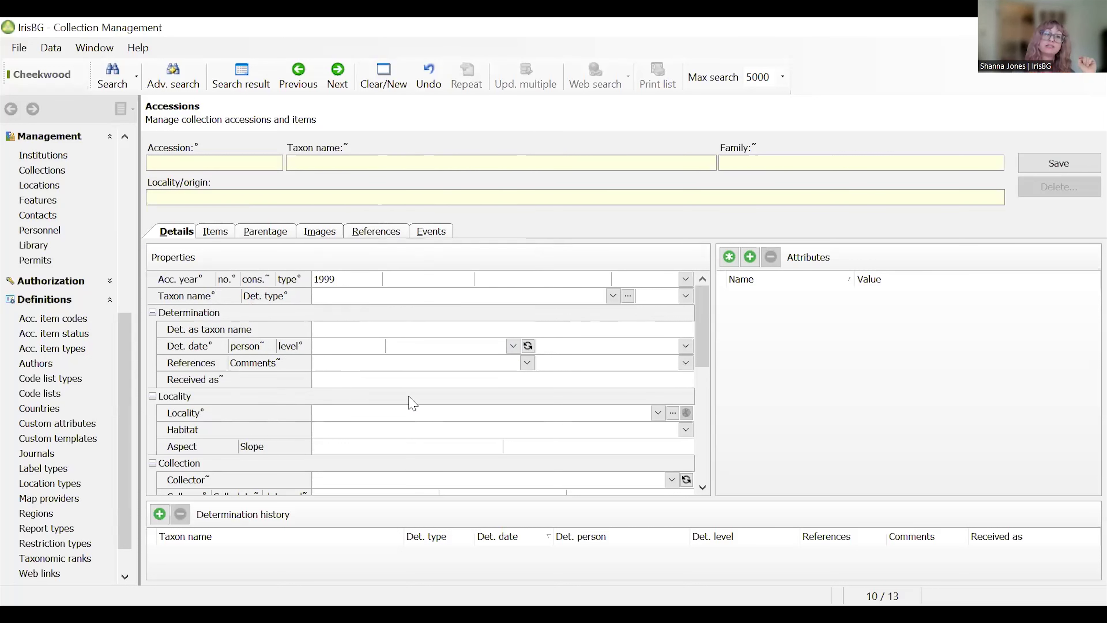
scroll(640, 371, "down", 3)
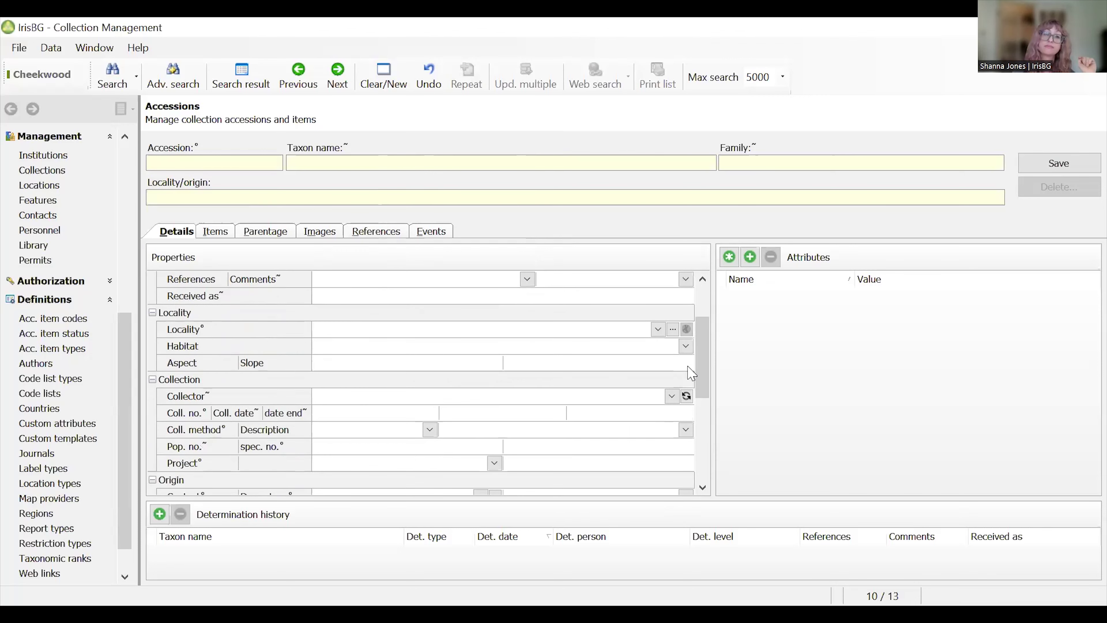
left_click(670, 394)
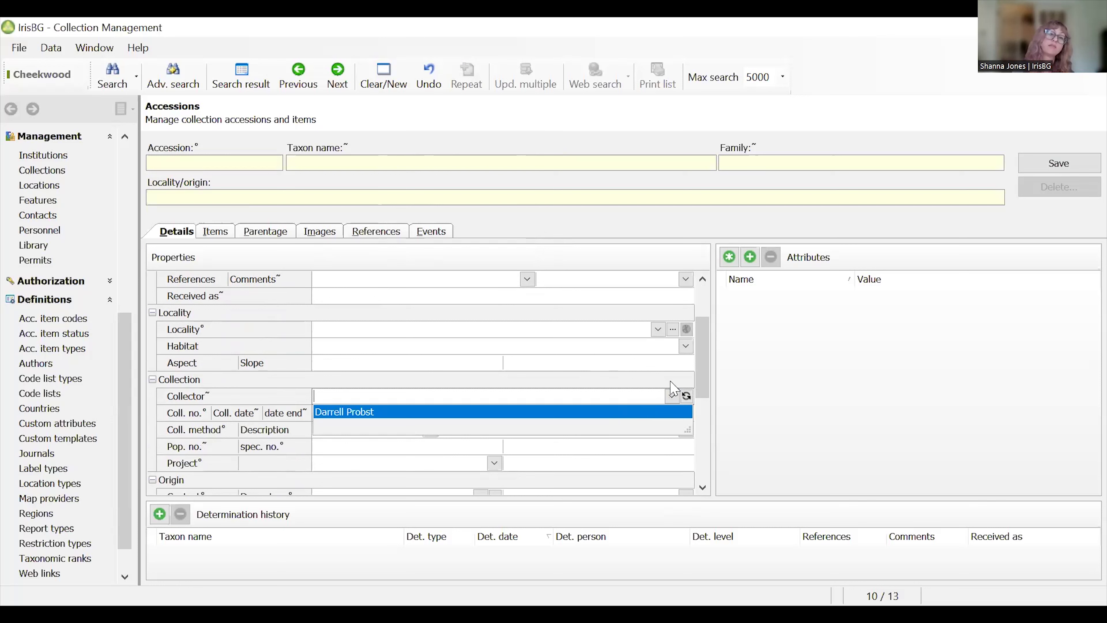
scroll(443, 333, "up", 2)
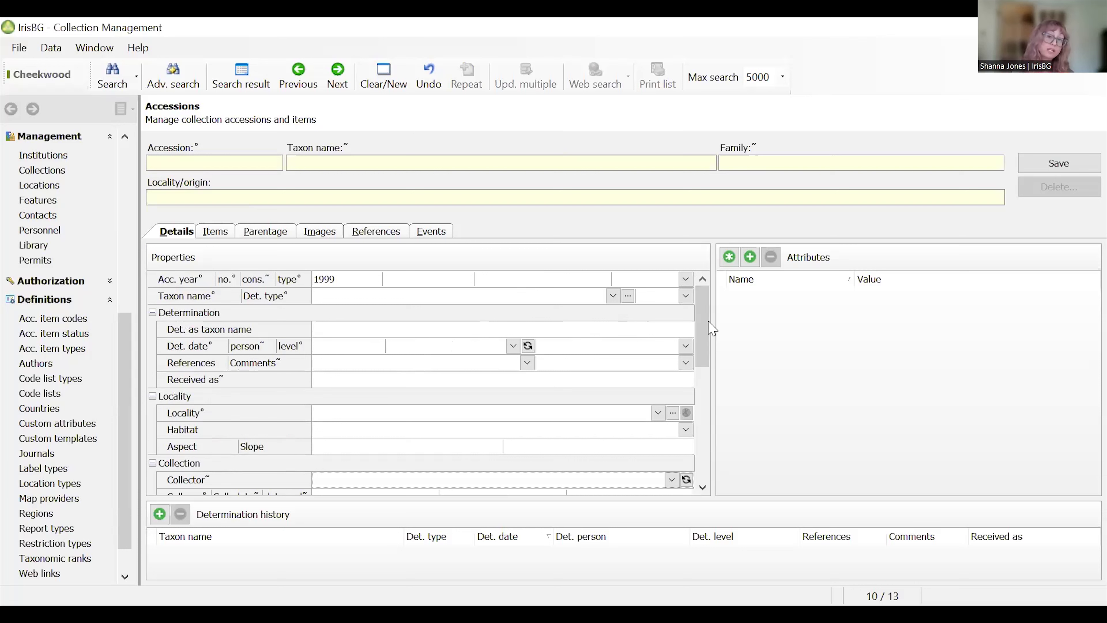
left_click_drag(705, 325, 706, 375)
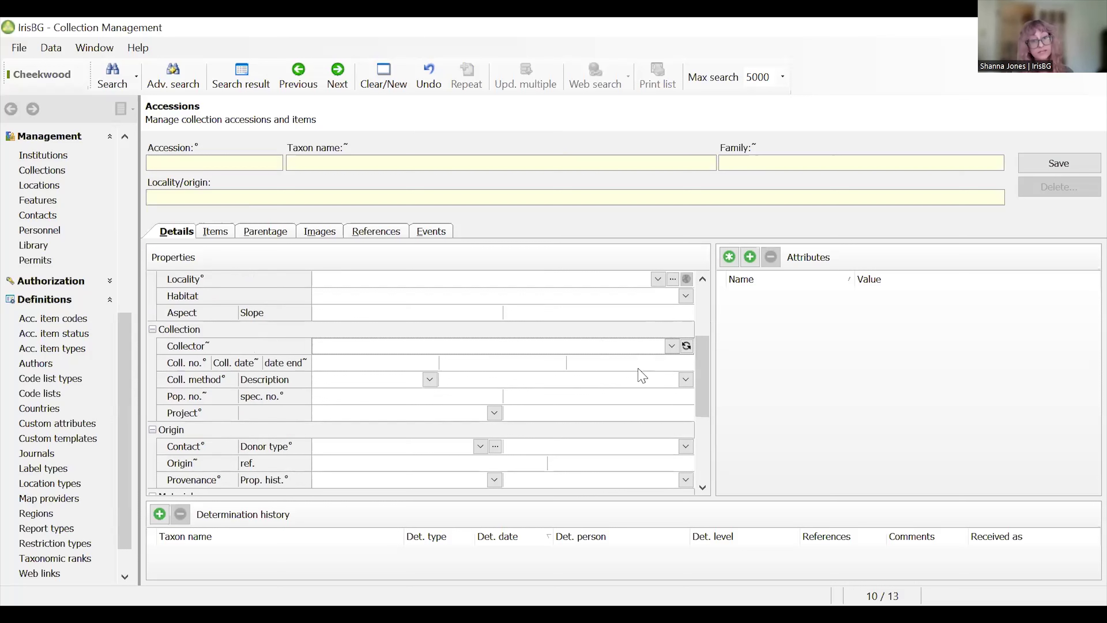
left_click_drag(701, 369, 706, 248)
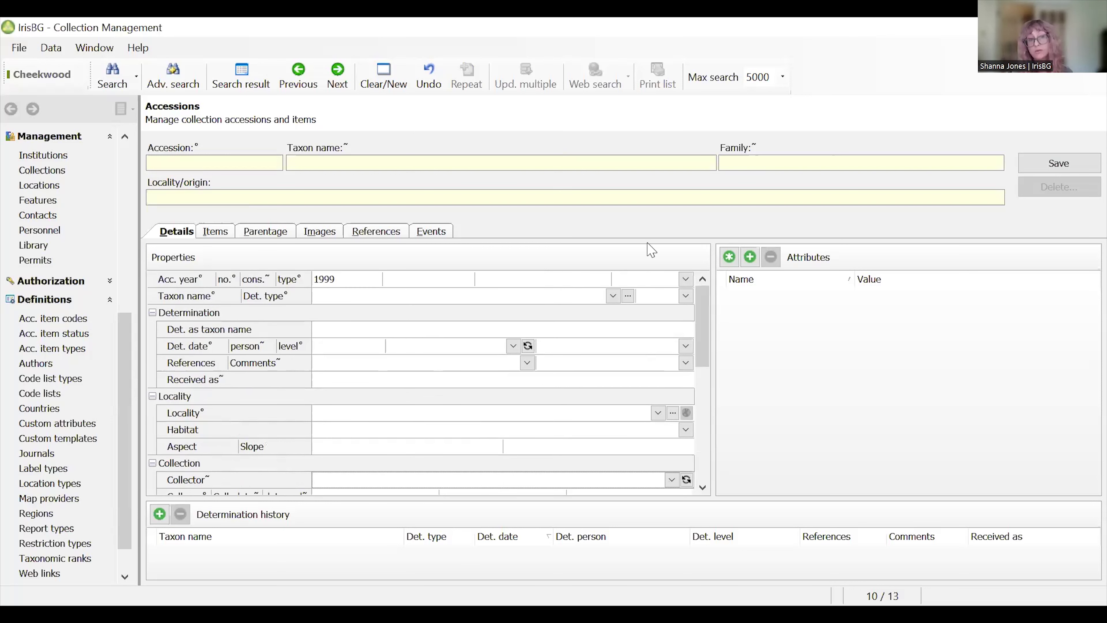
Clear the accession year and open the advanced search criteria for accessions.
left_click(365, 279)
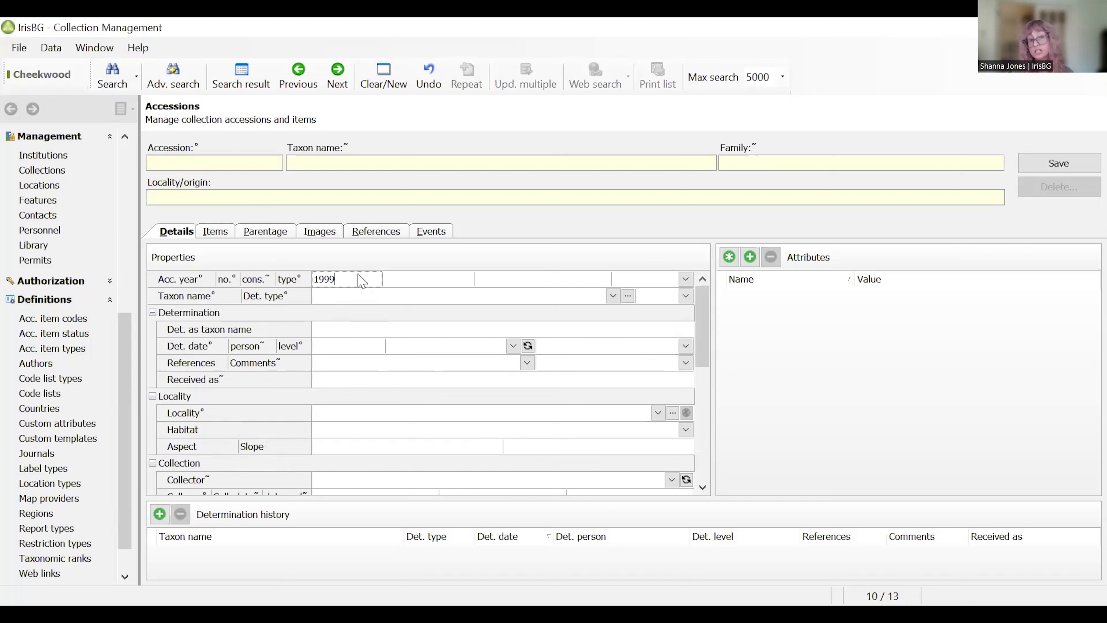
key("BackSpace")
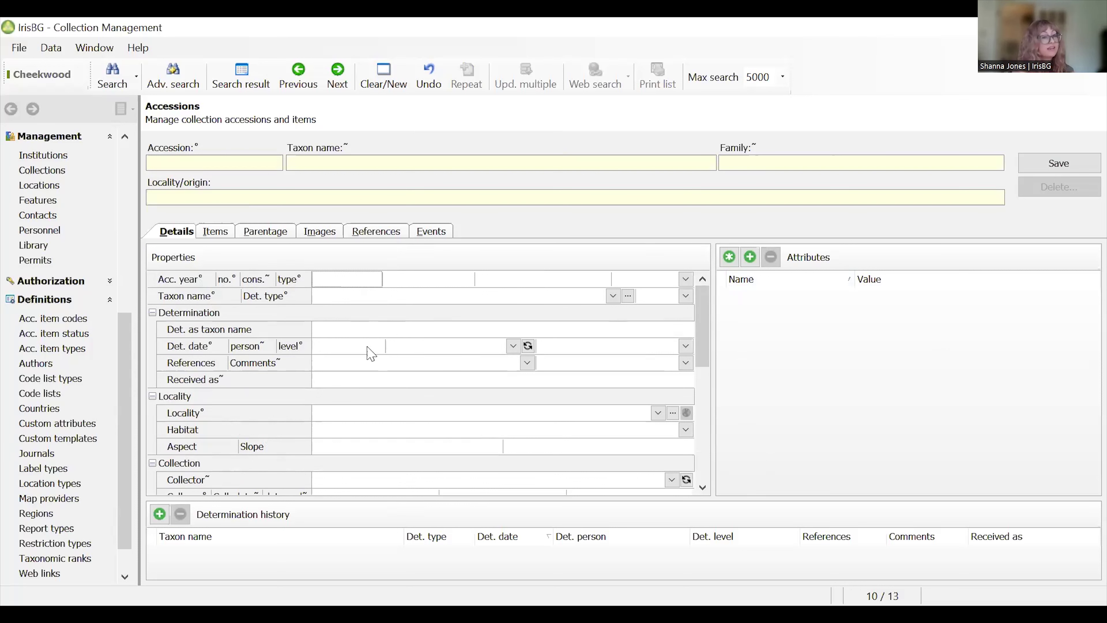
left_click(178, 85)
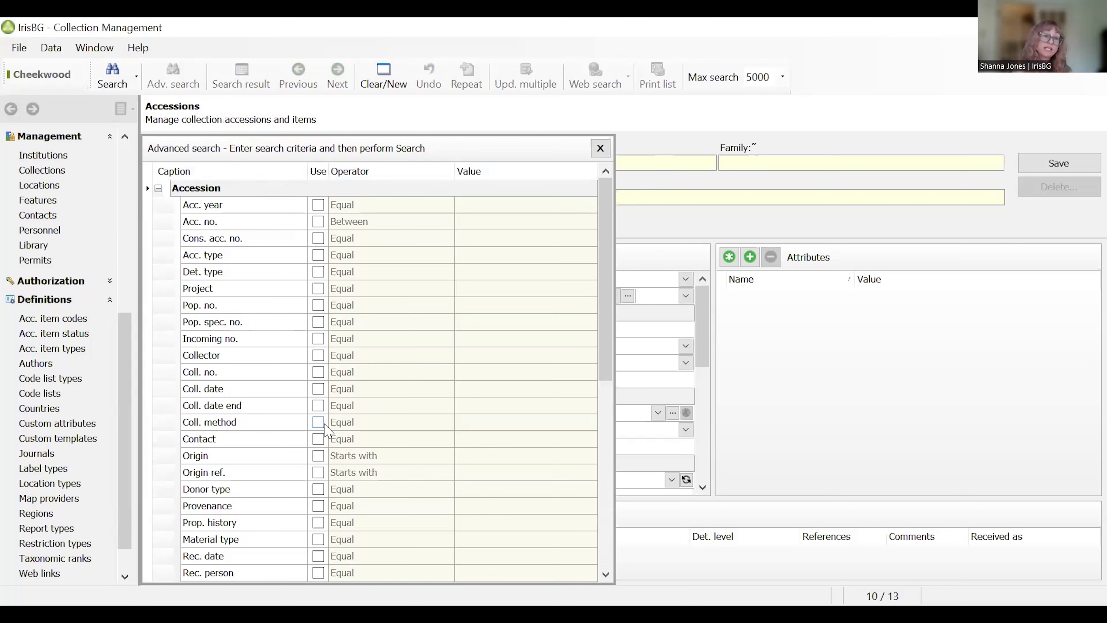
Enable the accession year criterion, set its operator to Between, and open its value range for entry.
left_click(323, 207)
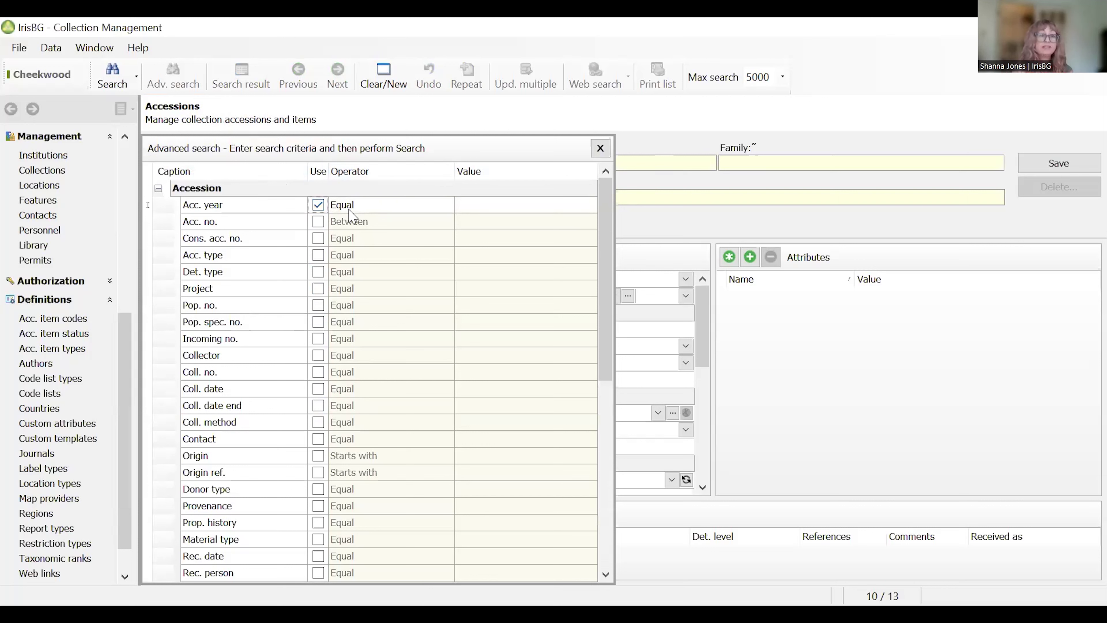
left_click(356, 202)
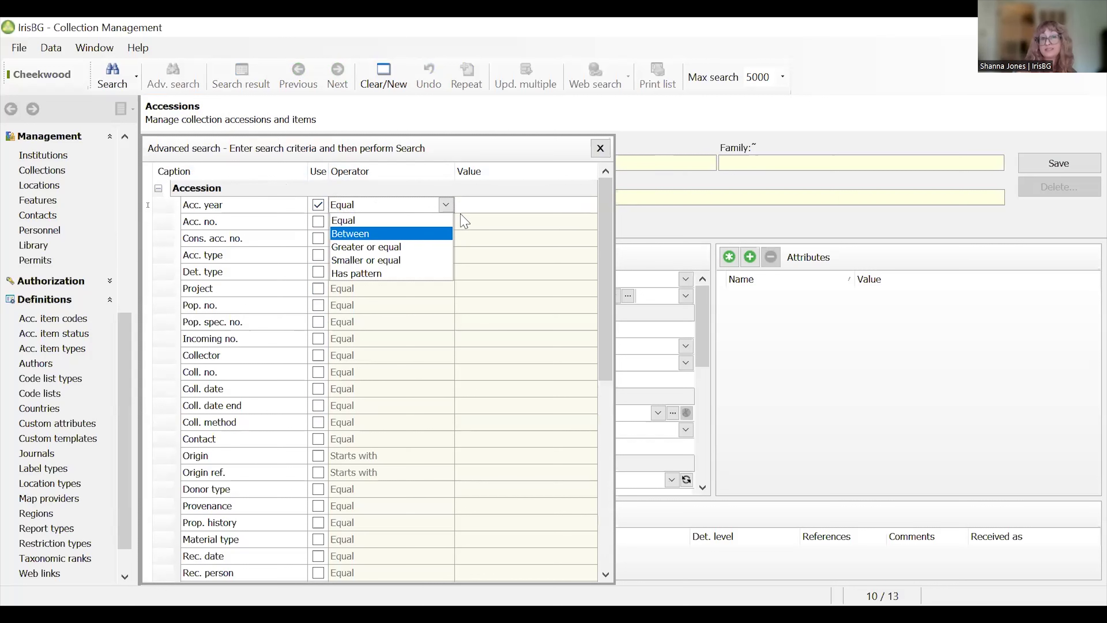
left_click(467, 206)
left_click(463, 201)
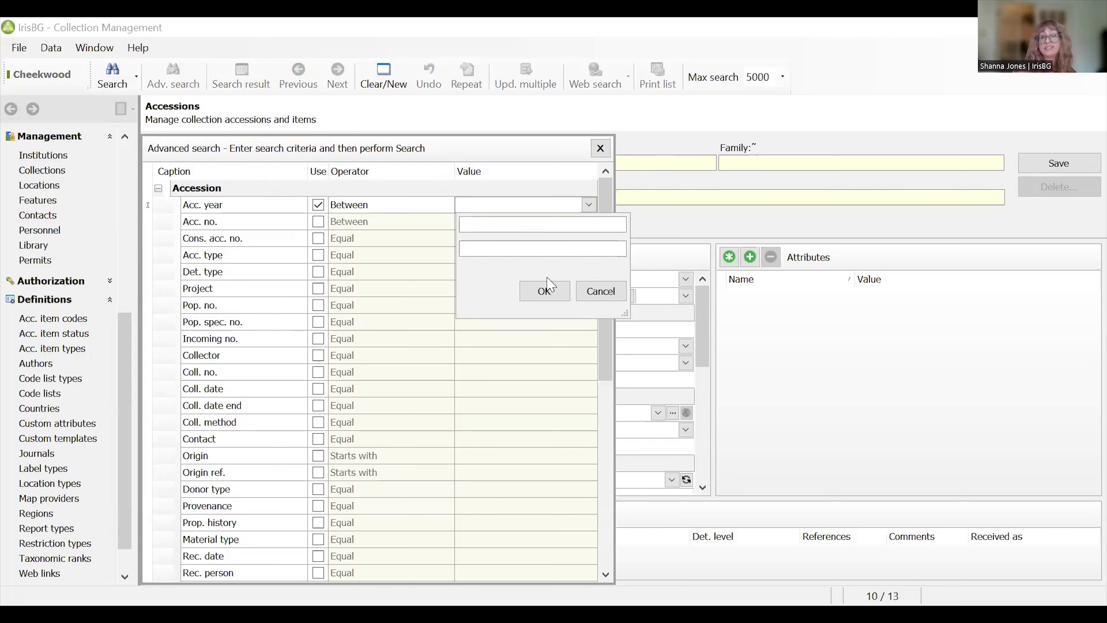
Cancel the accession year range, disable that criterion, reset the search criteria, and close the advanced search.
left_click(610, 298)
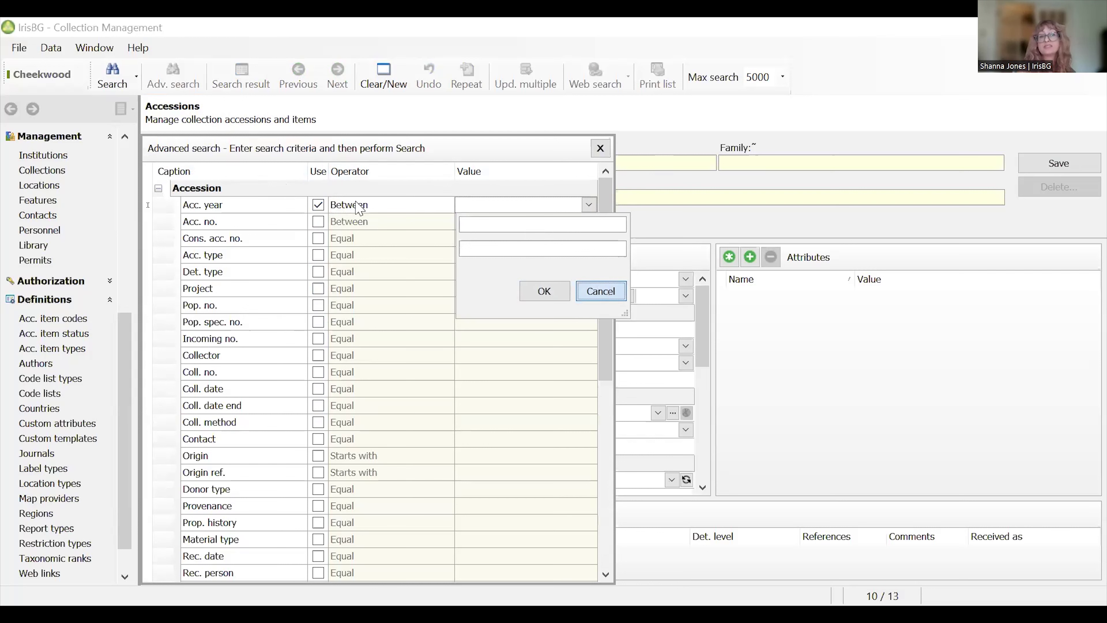
left_click(609, 298)
left_click(318, 205)
left_click(365, 208)
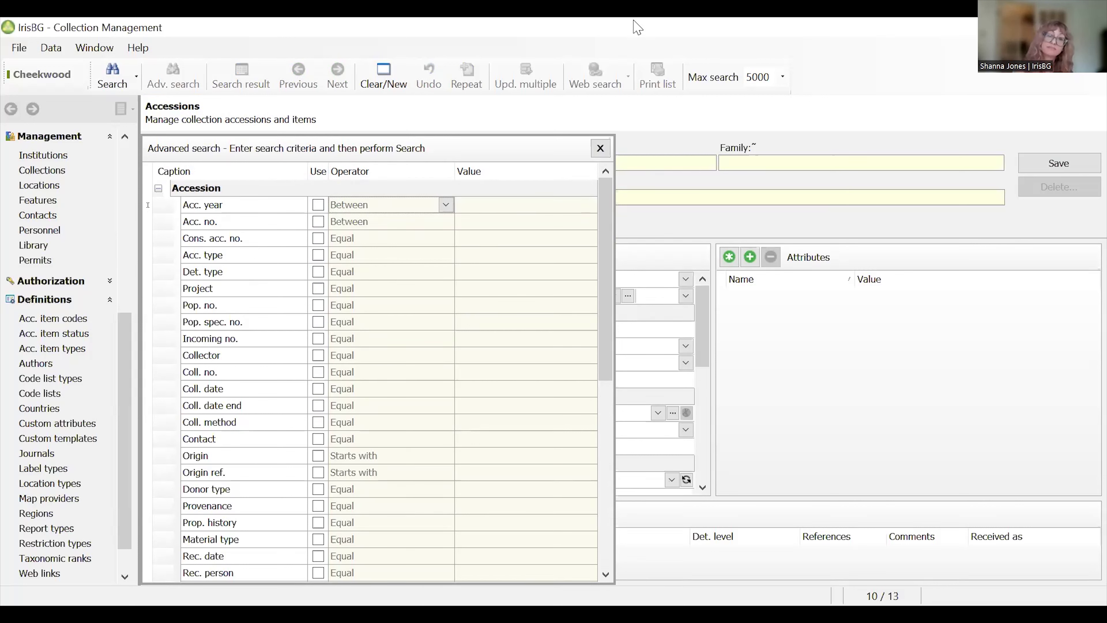
left_click(374, 81)
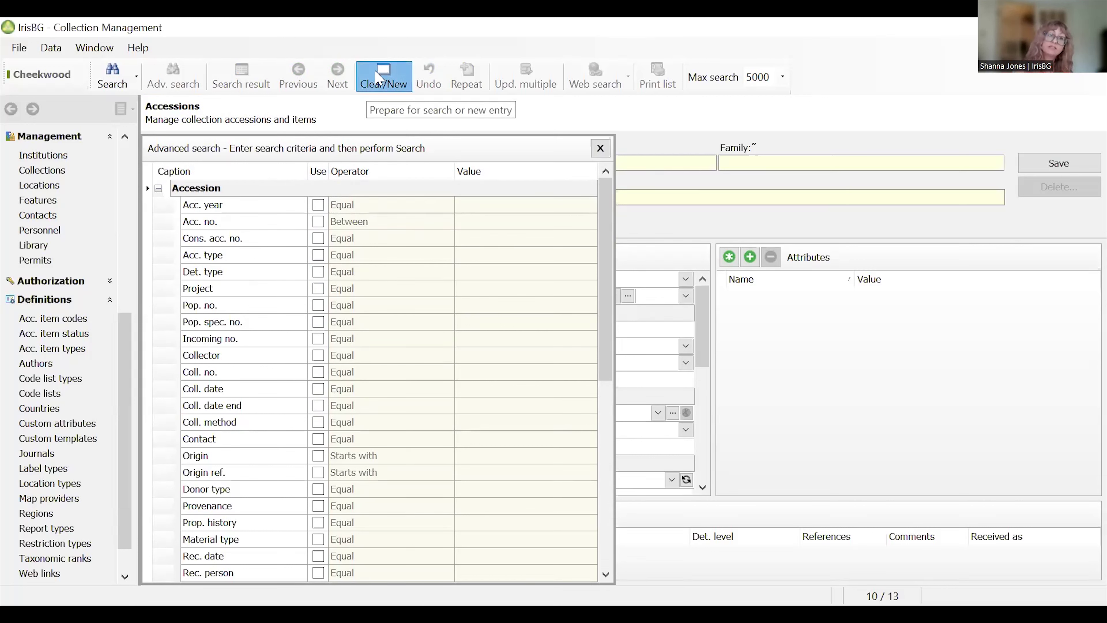
left_click(600, 149)
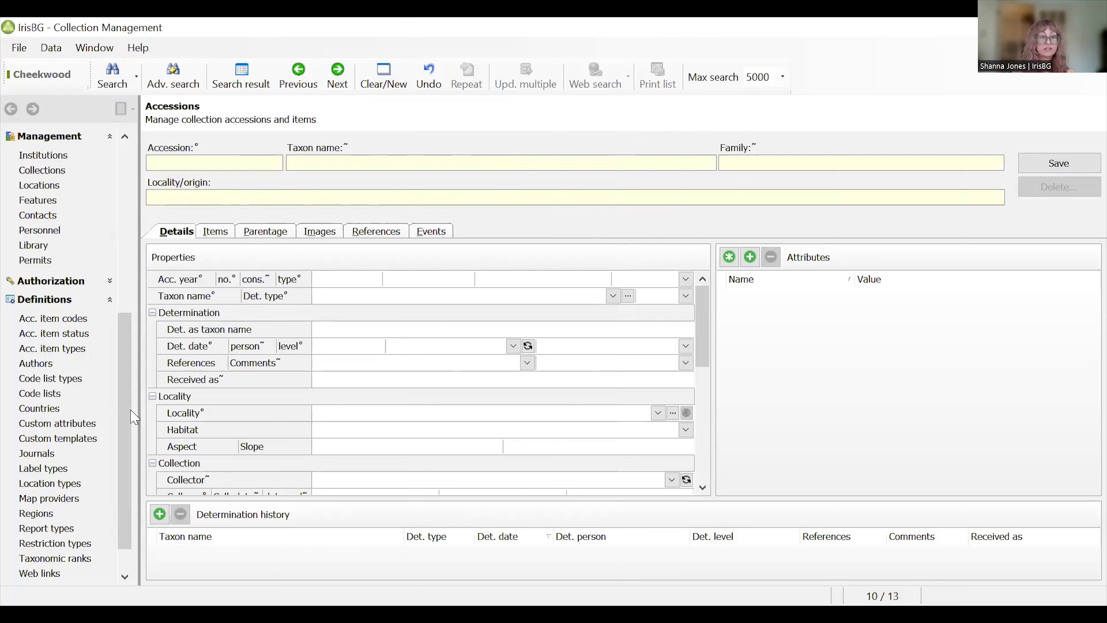
Open the taxa and nomenclature records and view the blank names and details fields.
left_click_drag(130, 326, 129, 250)
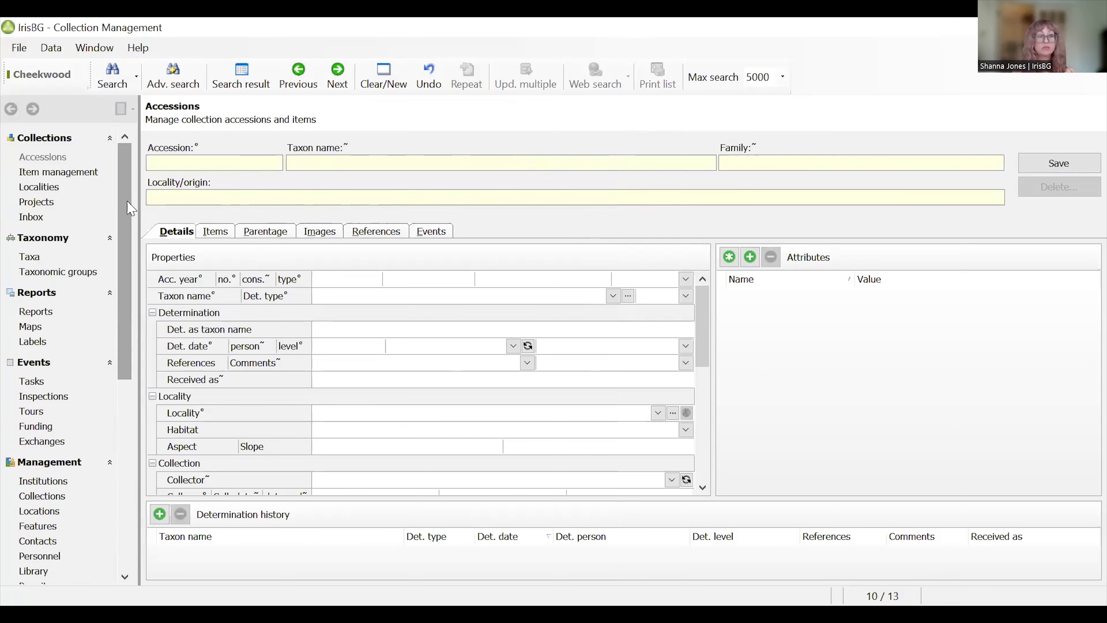
left_click(37, 257)
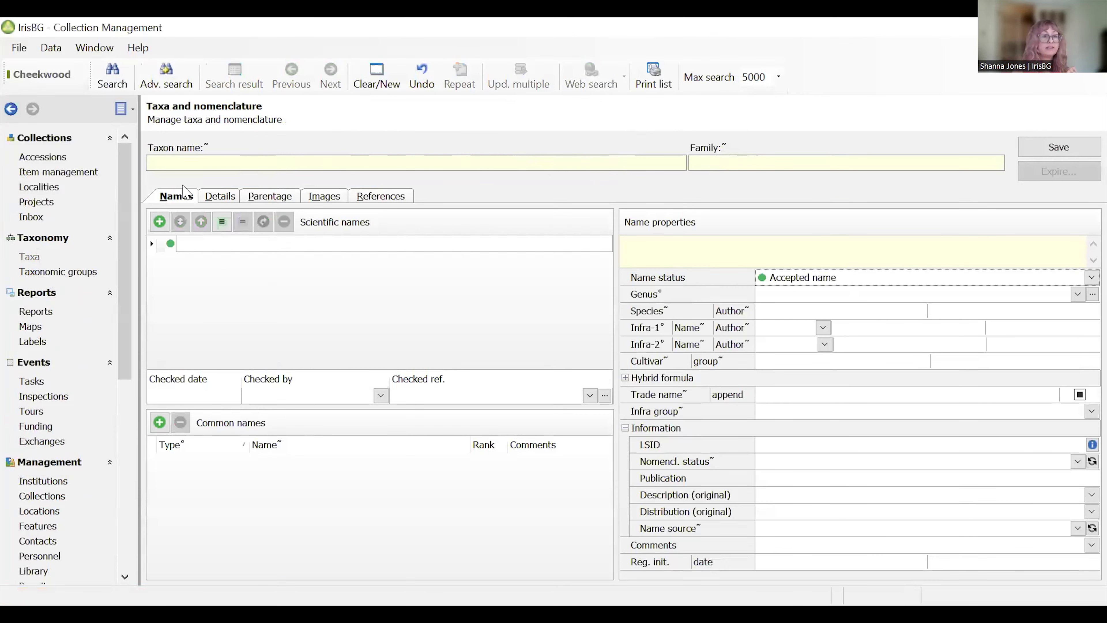
left_click(226, 200)
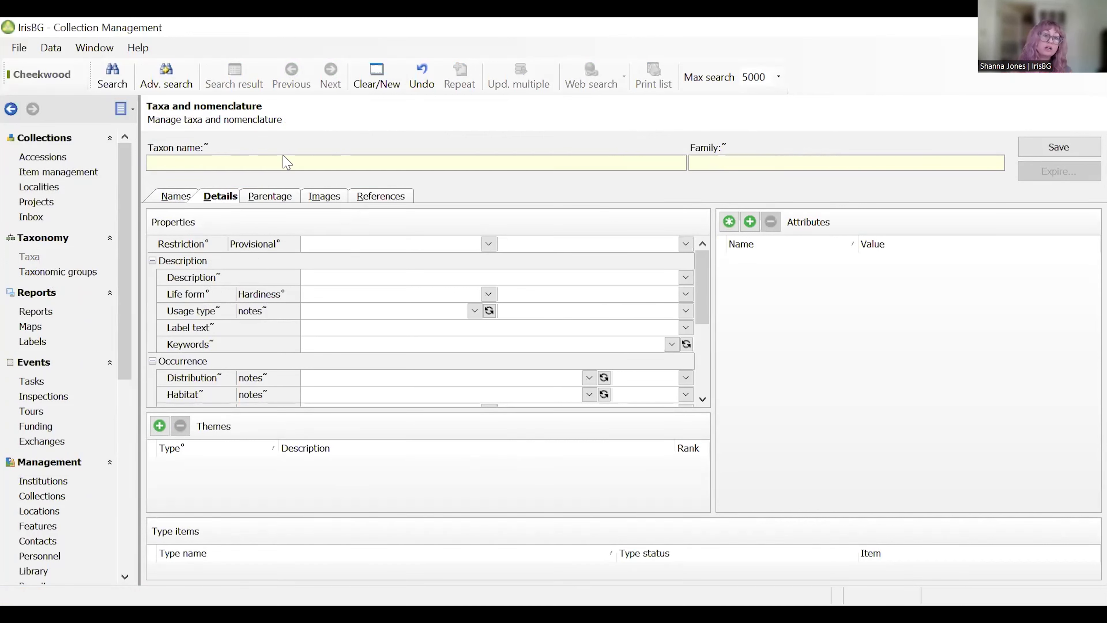
left_click(181, 195)
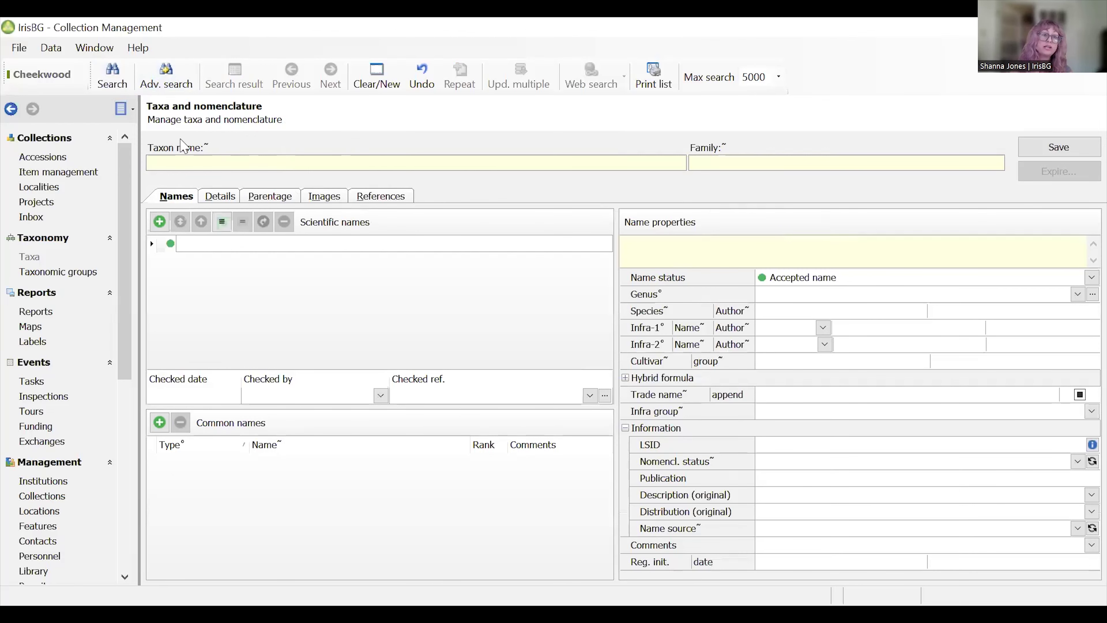
left_click(219, 196)
Search all taxa without any criteria and browse the results grouped by genus.
left_click(114, 63)
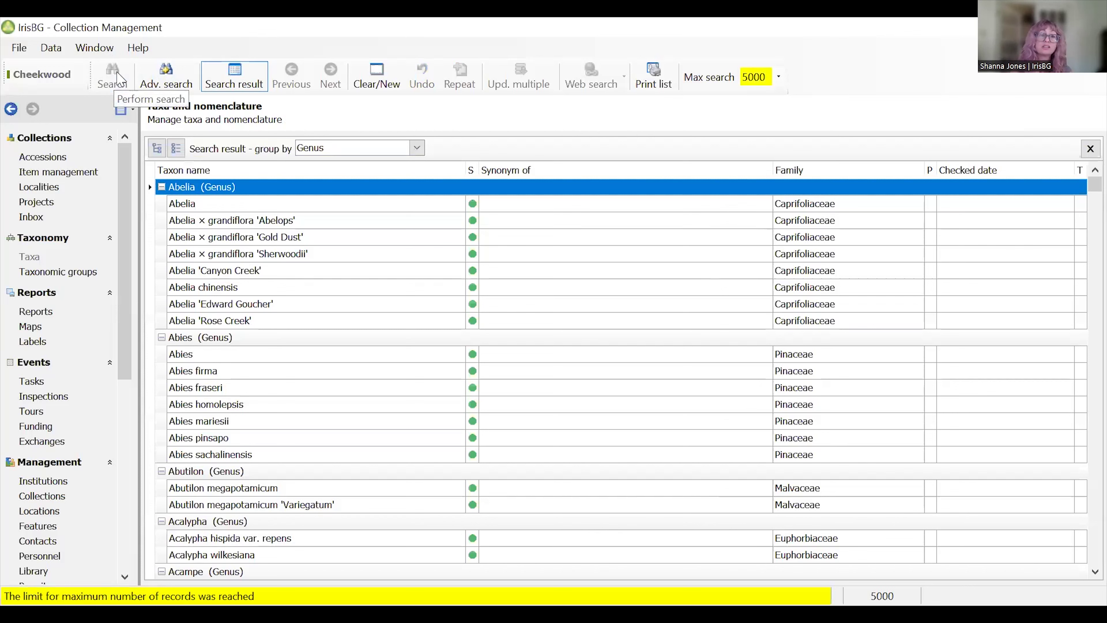
scroll(381, 279, "down", 20)
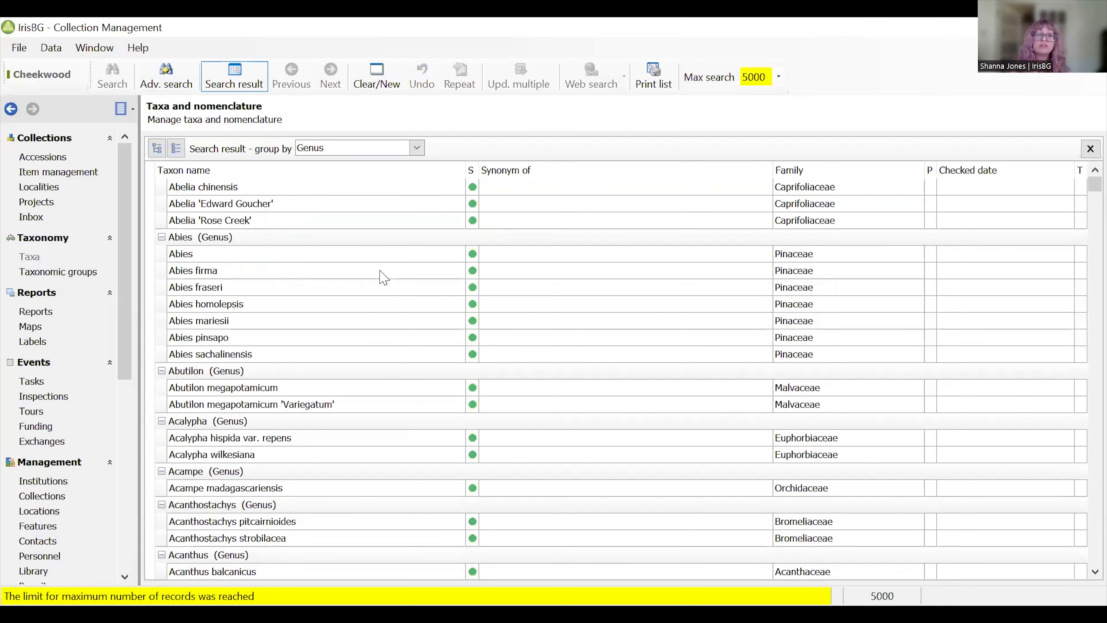
scroll(384, 277, "down", 20)
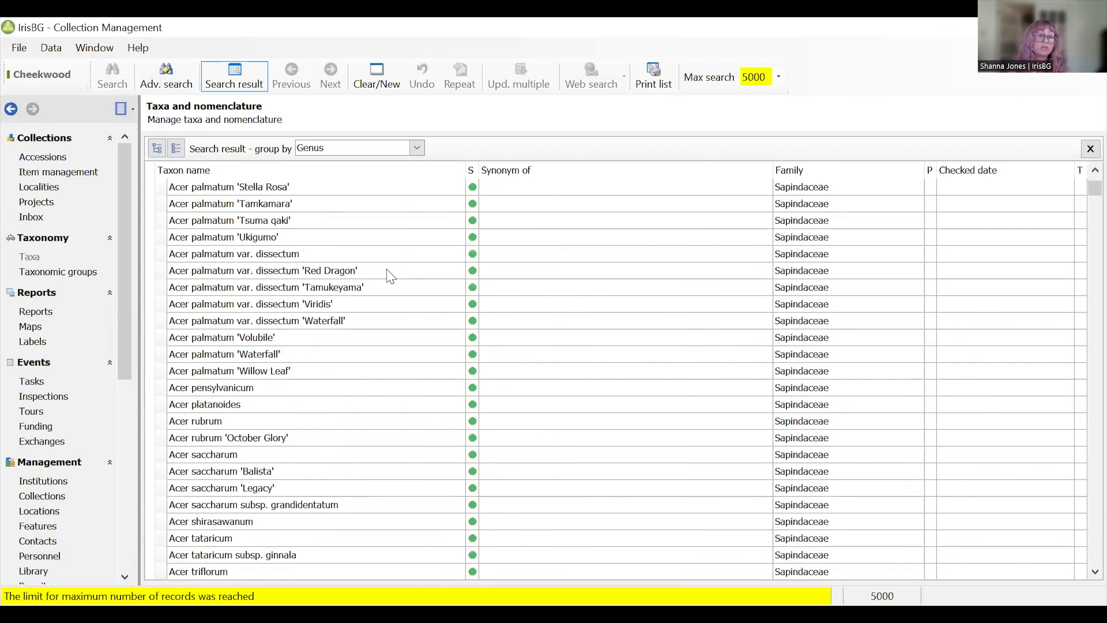
scroll(411, 286, "down", 12)
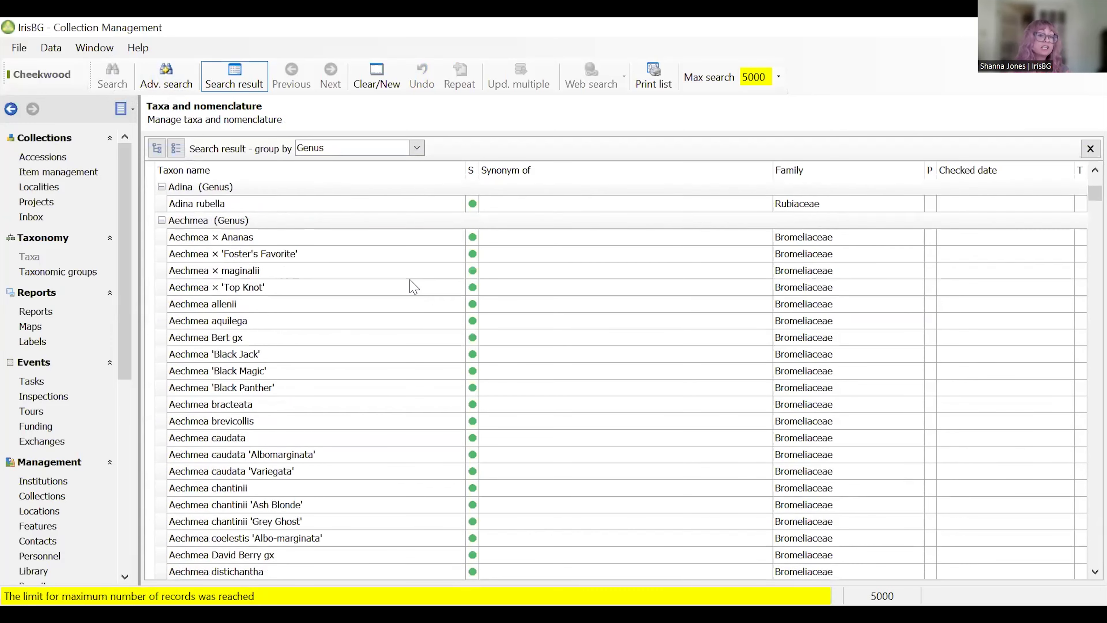
scroll(401, 340, "up", 20)
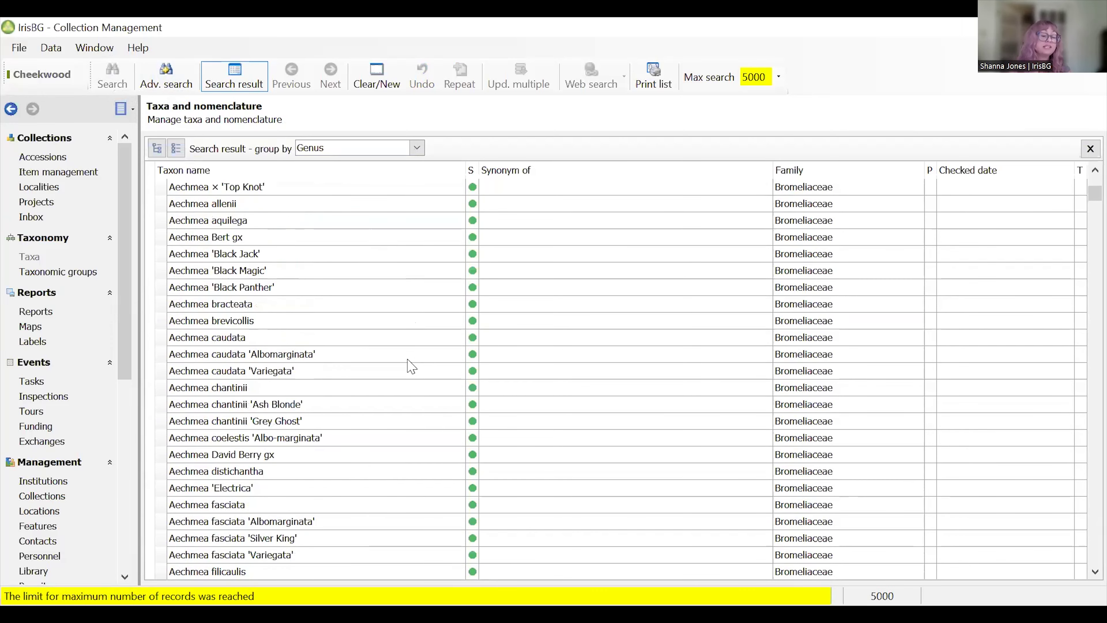
scroll(371, 384, "up", 12)
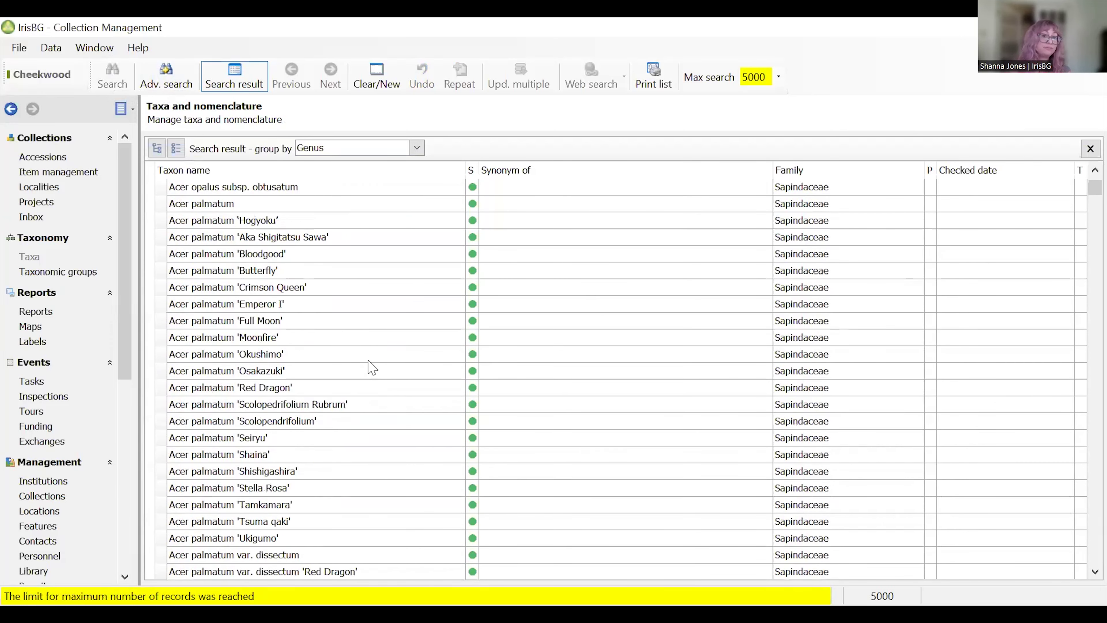
Clear the taxon form for a new search and review its blank names and details fields.
left_click(380, 83)
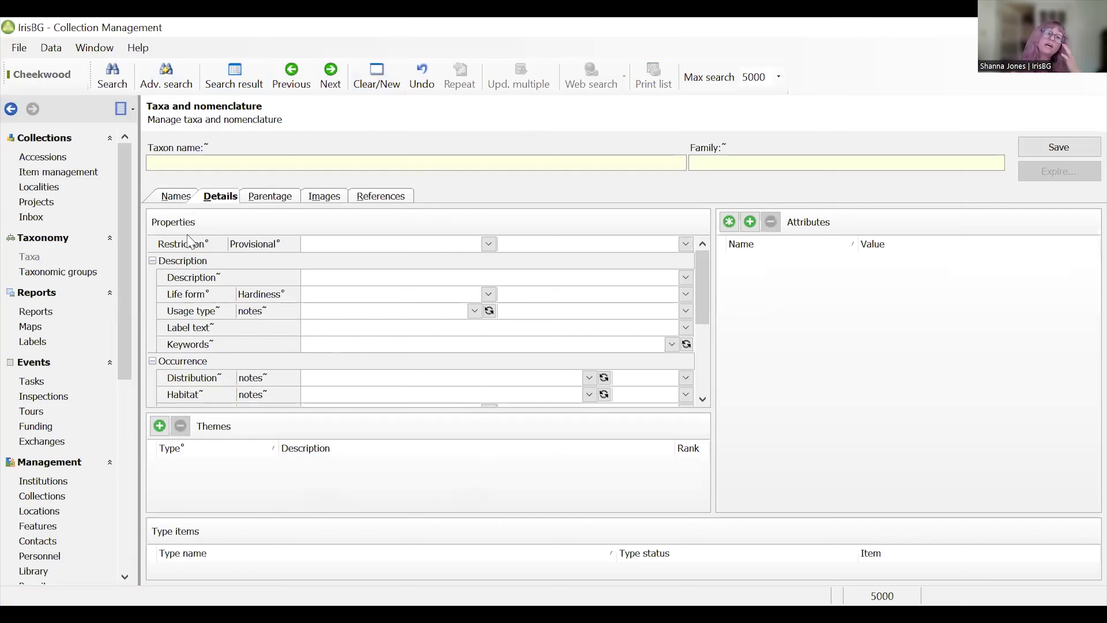
left_click(176, 197)
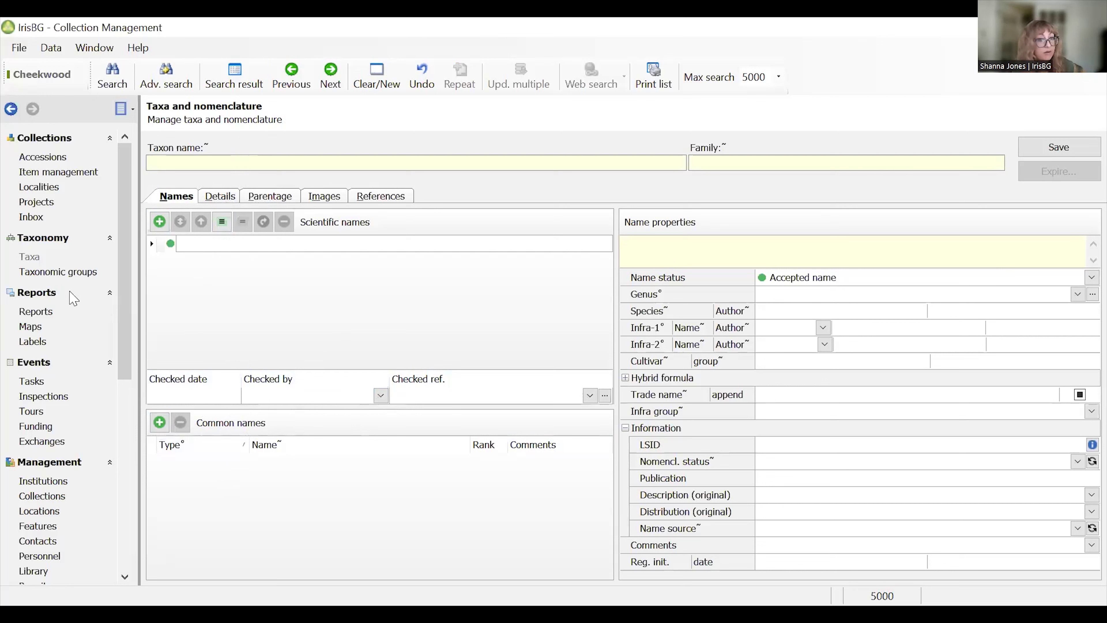
left_click_drag(125, 290, 125, 310)
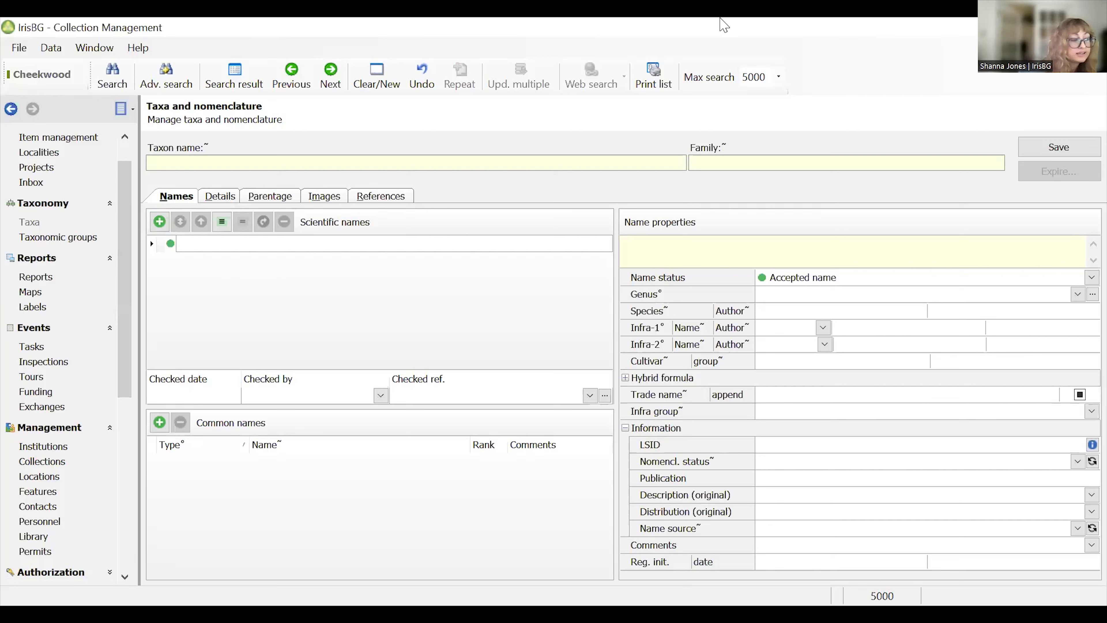
left_click(221, 197)
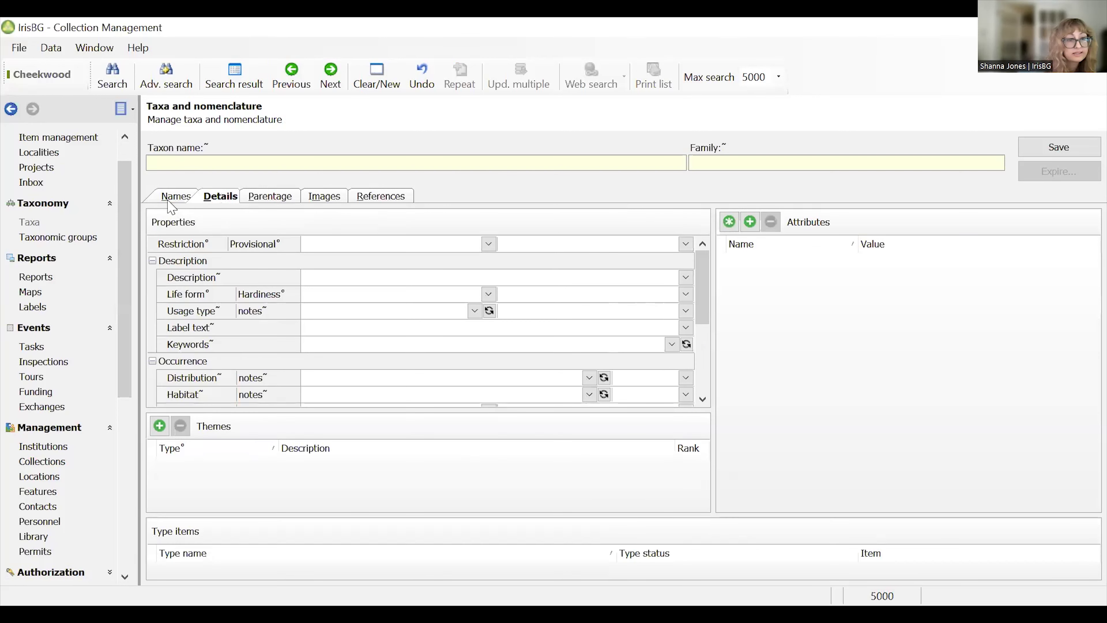
left_click(176, 199)
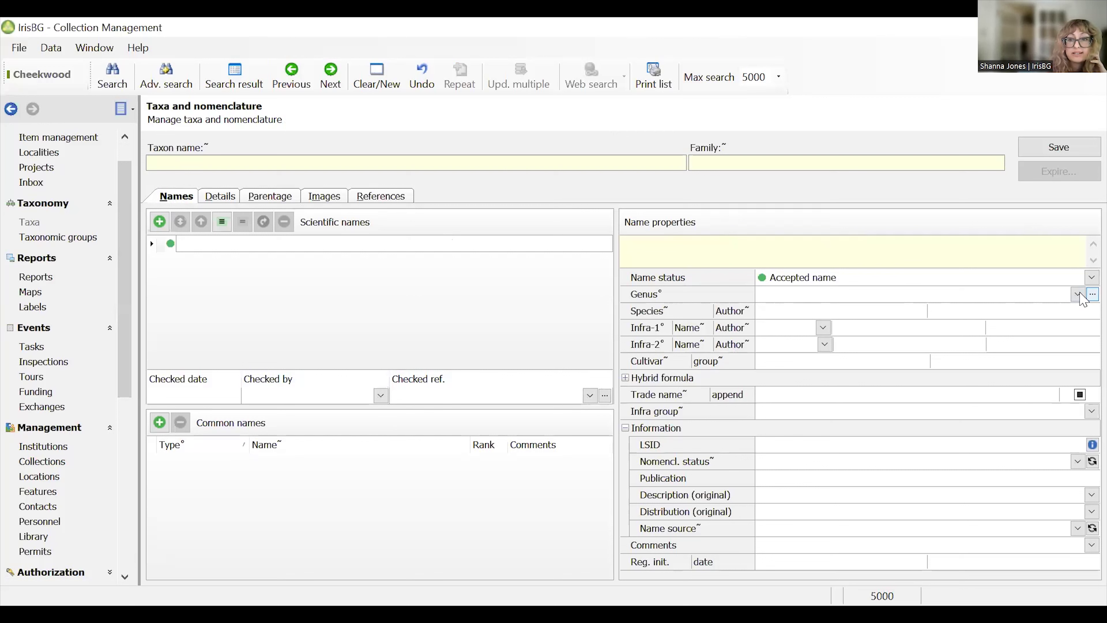
Browse the taxonomic groups available for the genus field by family, closing the lookup without a selection.
left_click(1092, 293)
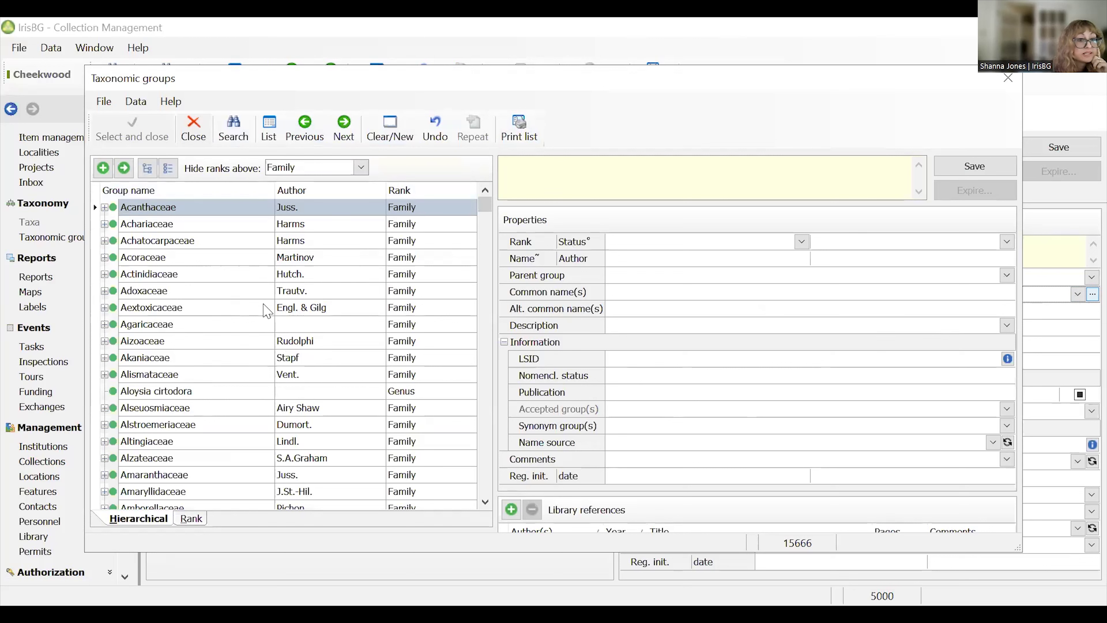
scroll(265, 271, "down", 10)
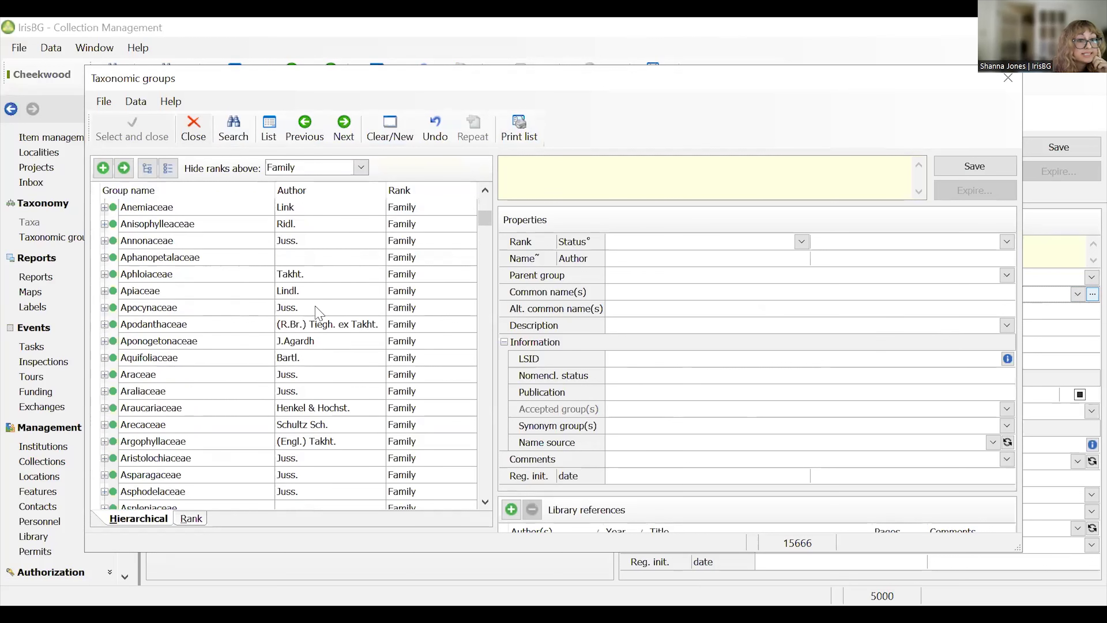
scroll(321, 371, "up", 10)
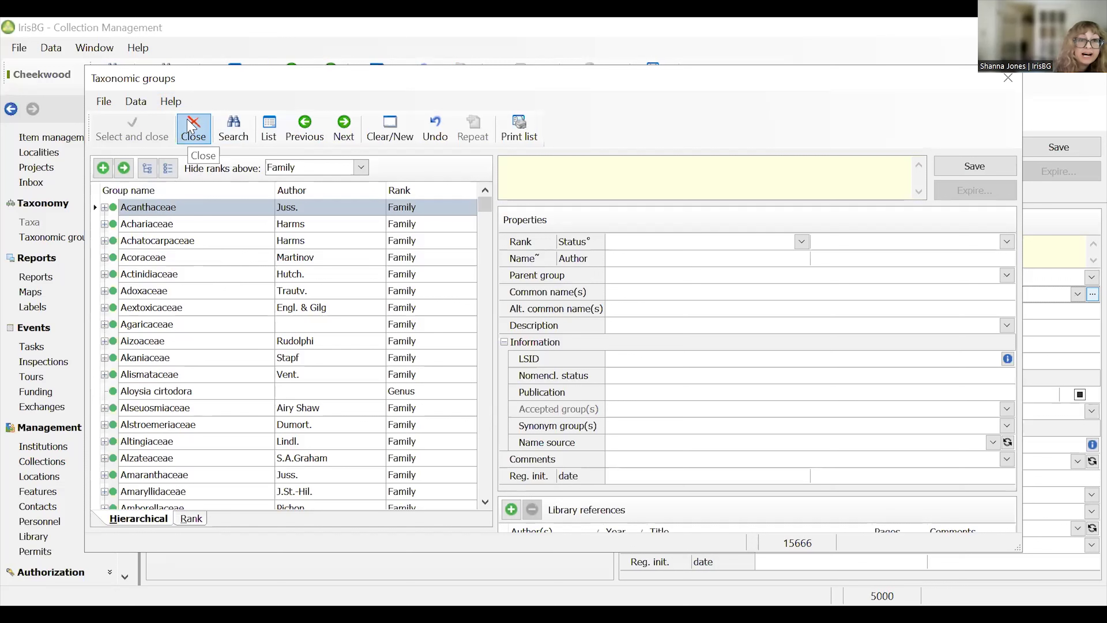
left_click(203, 132)
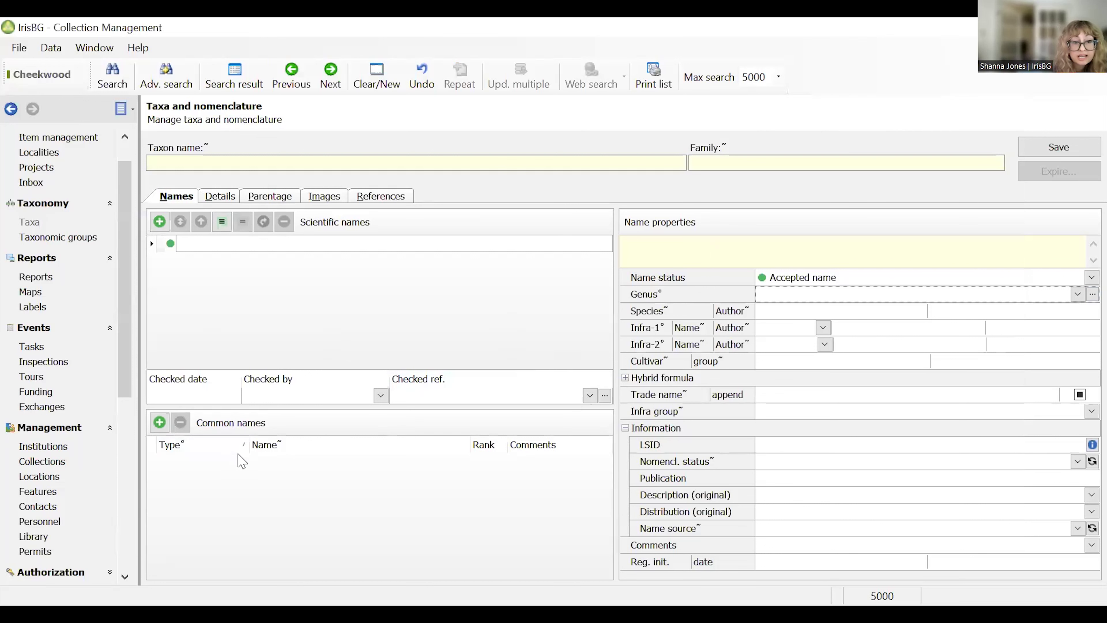
Add a blank theme row in the taxon details and open its theme type choices.
left_click(216, 199)
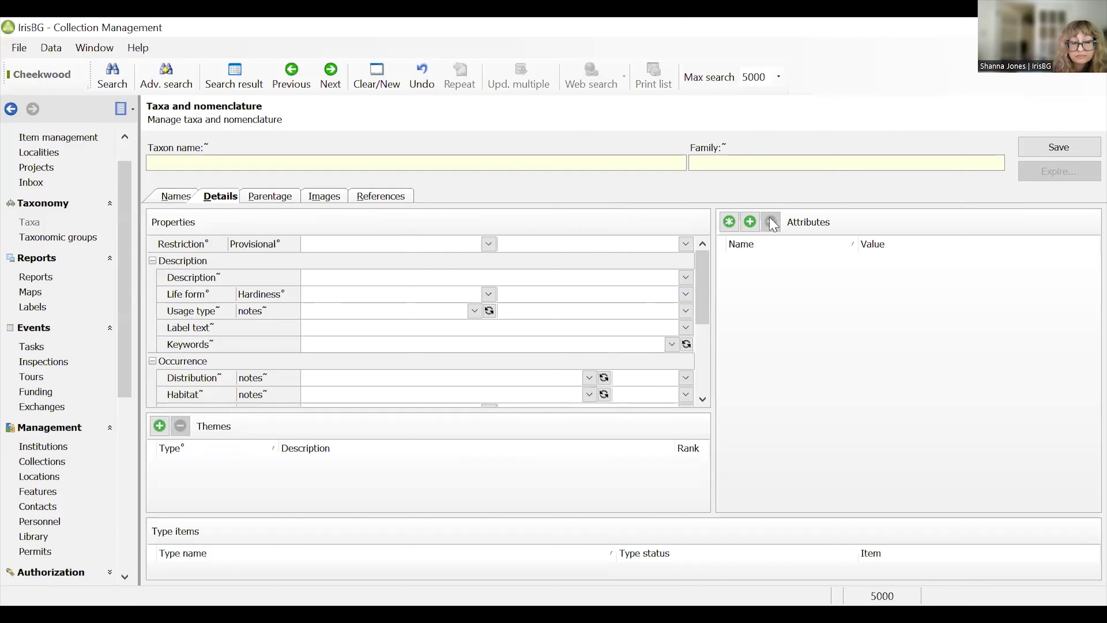
scroll(702, 270, "down", 3)
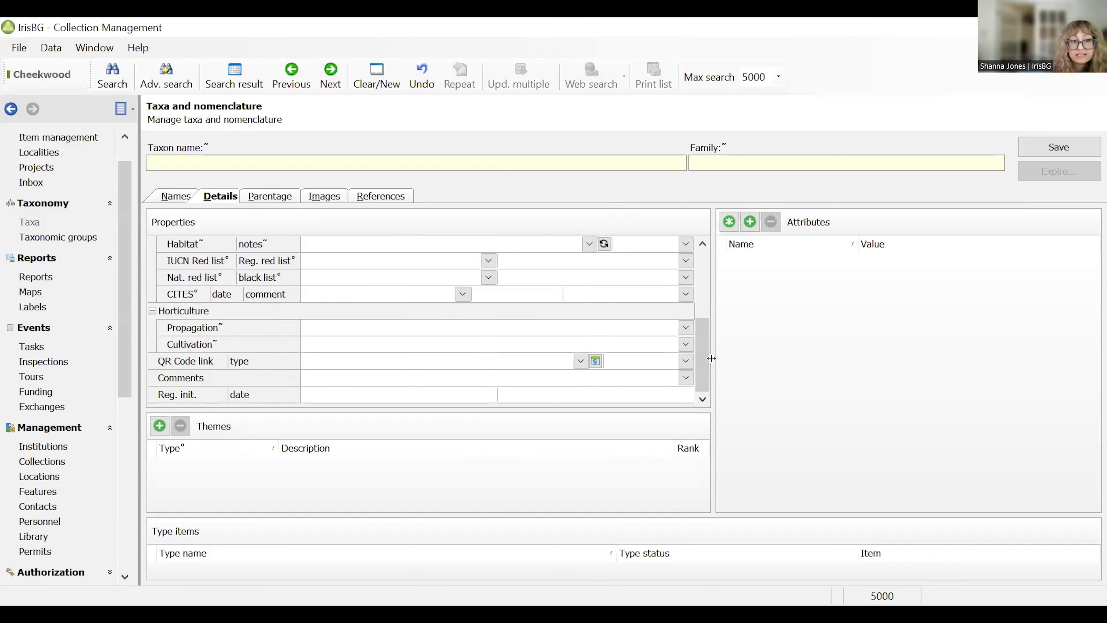
left_click(159, 425)
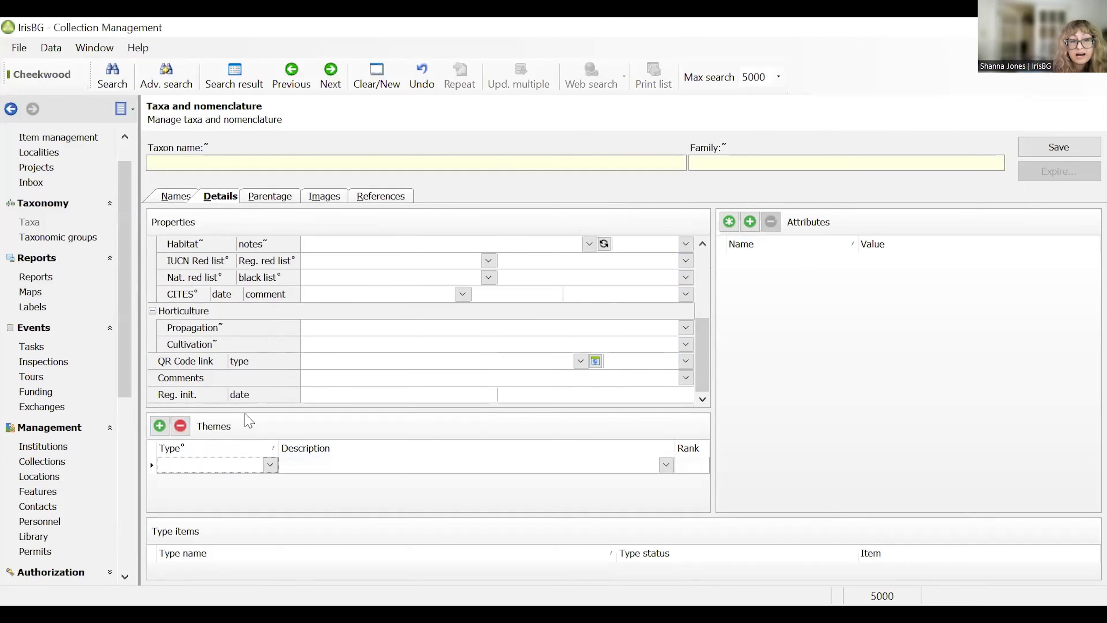
left_click(270, 464)
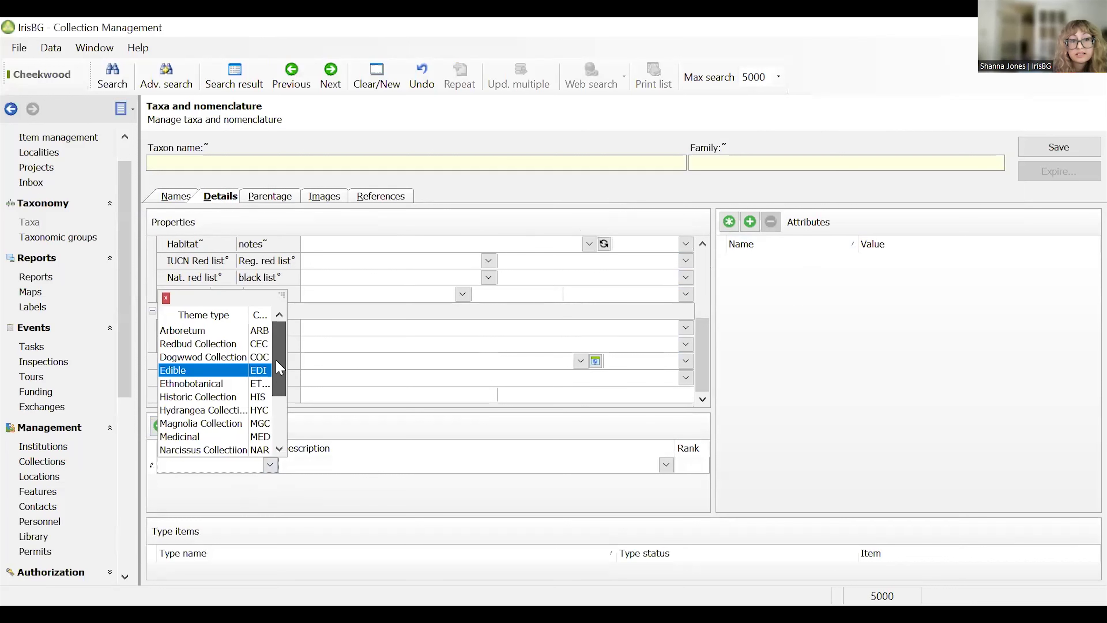
Examine the theme types available for the new theme row, from Arboretum through Fragrant.
scroll(278, 346, "down", 5)
scroll(278, 346, "up", 3)
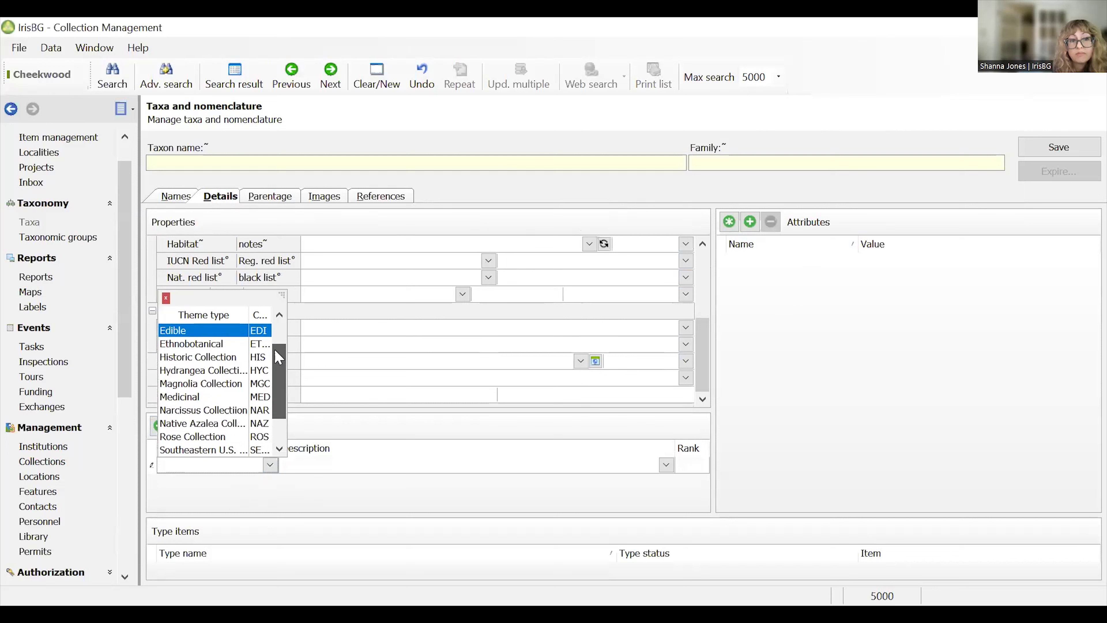
scroll(278, 346, "up", 2)
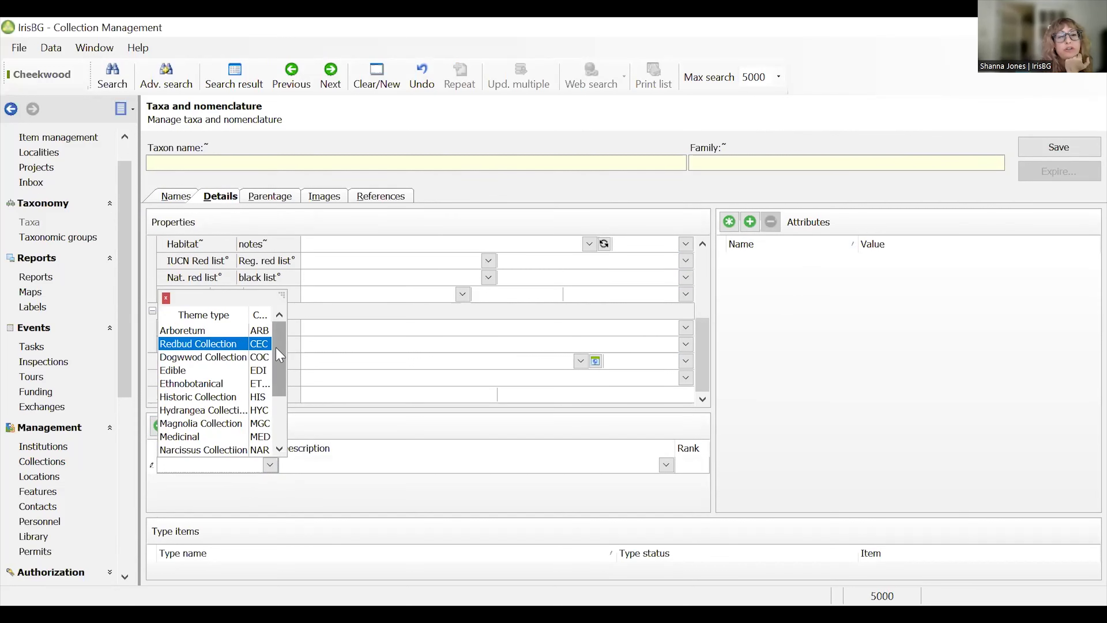
scroll(280, 356, "down", 1)
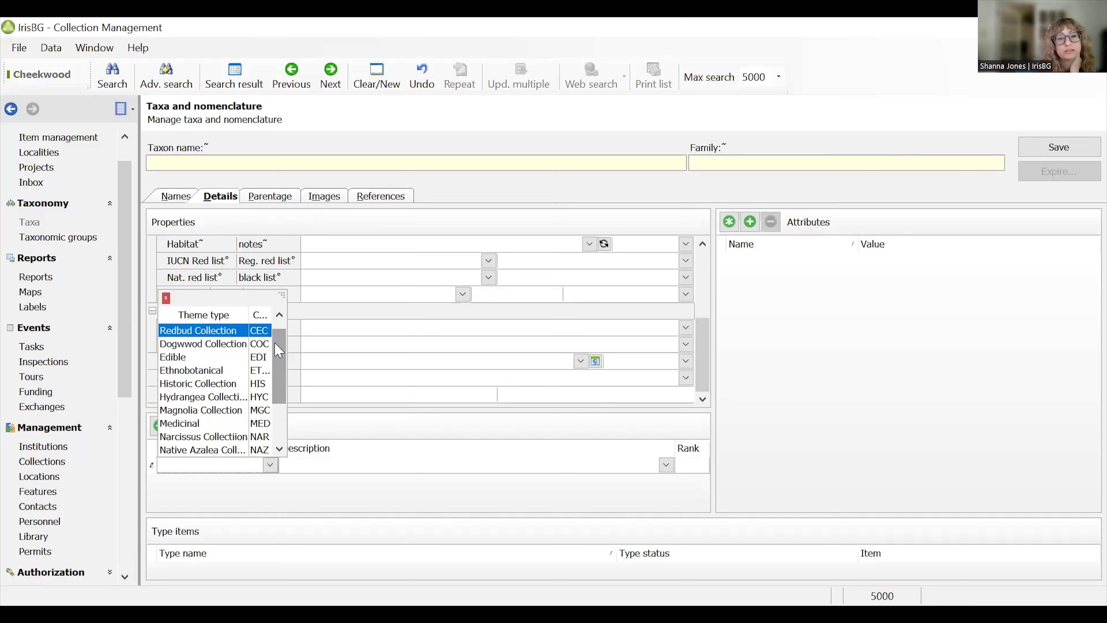
scroll(279, 351, "up", 1)
scroll(281, 354, "down", 3)
left_click_drag(281, 355, 282, 377)
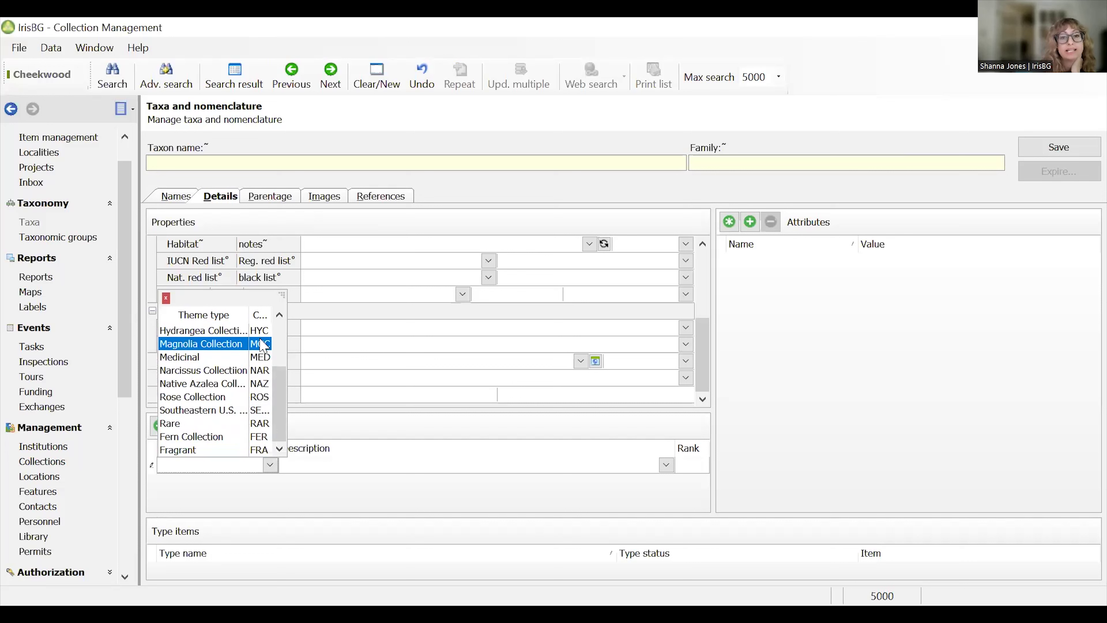
left_click_drag(285, 388, 285, 347)
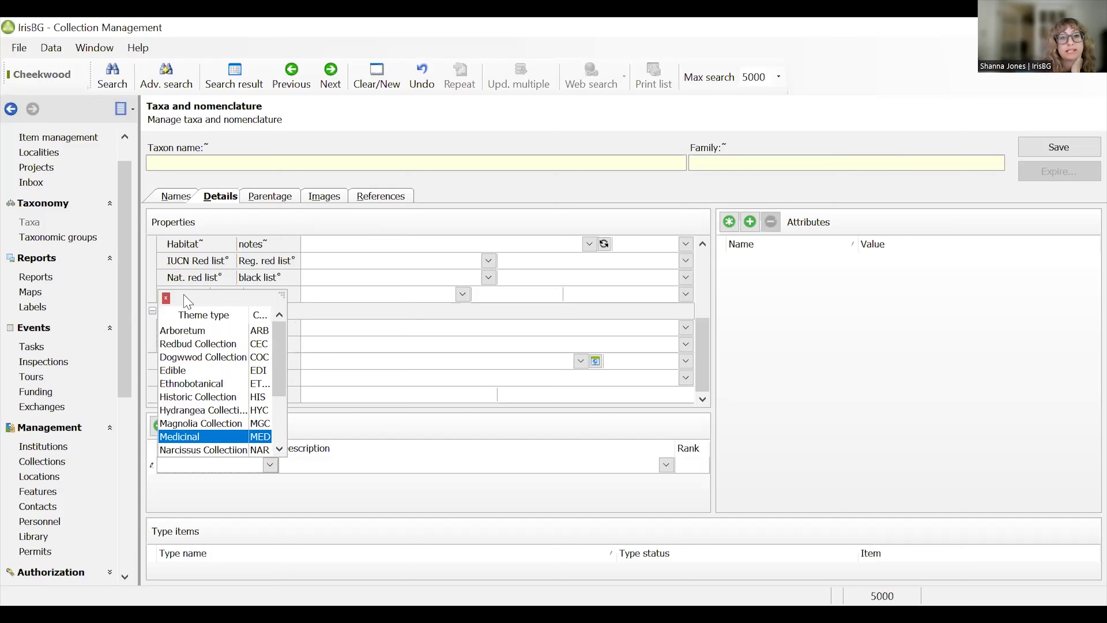
Close the theme type choices and review the blank taxon form's Images, References and Details sections.
left_click(166, 299)
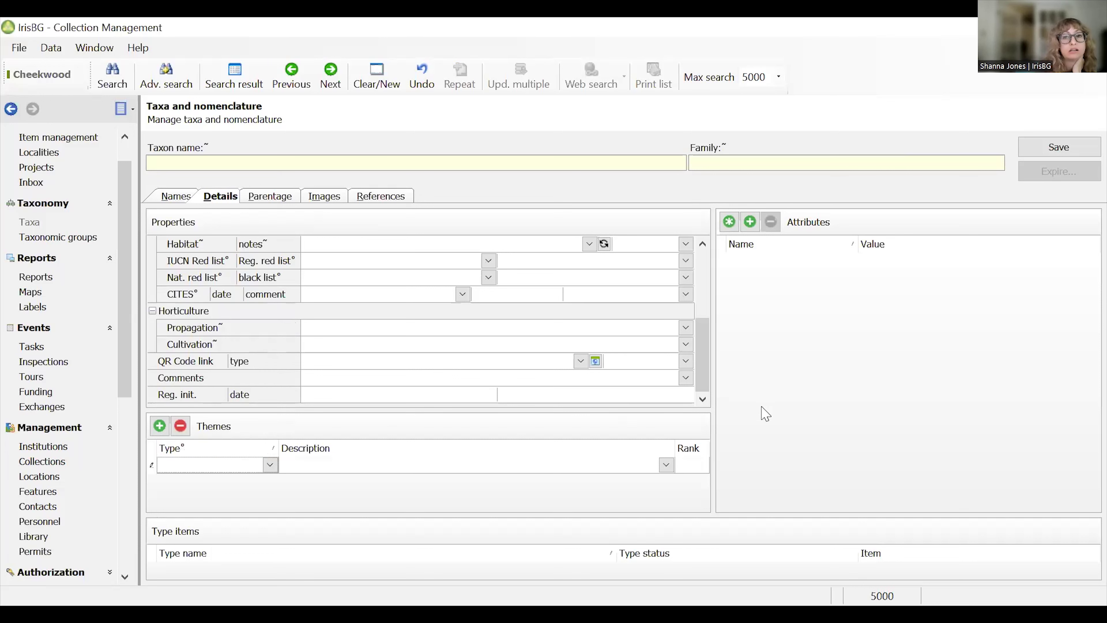
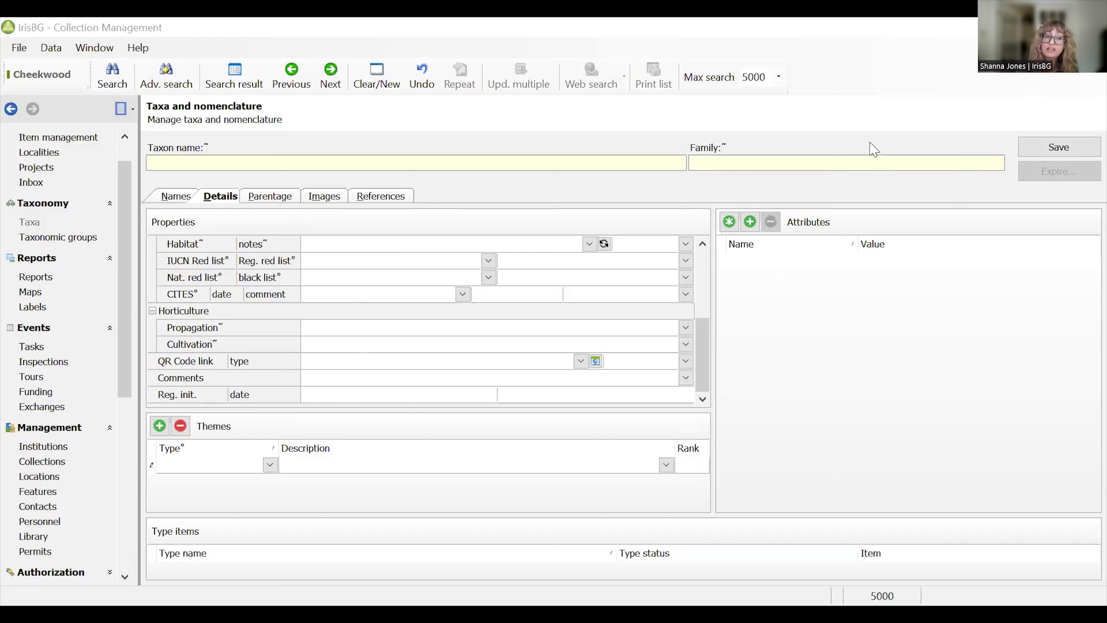
left_click(333, 196)
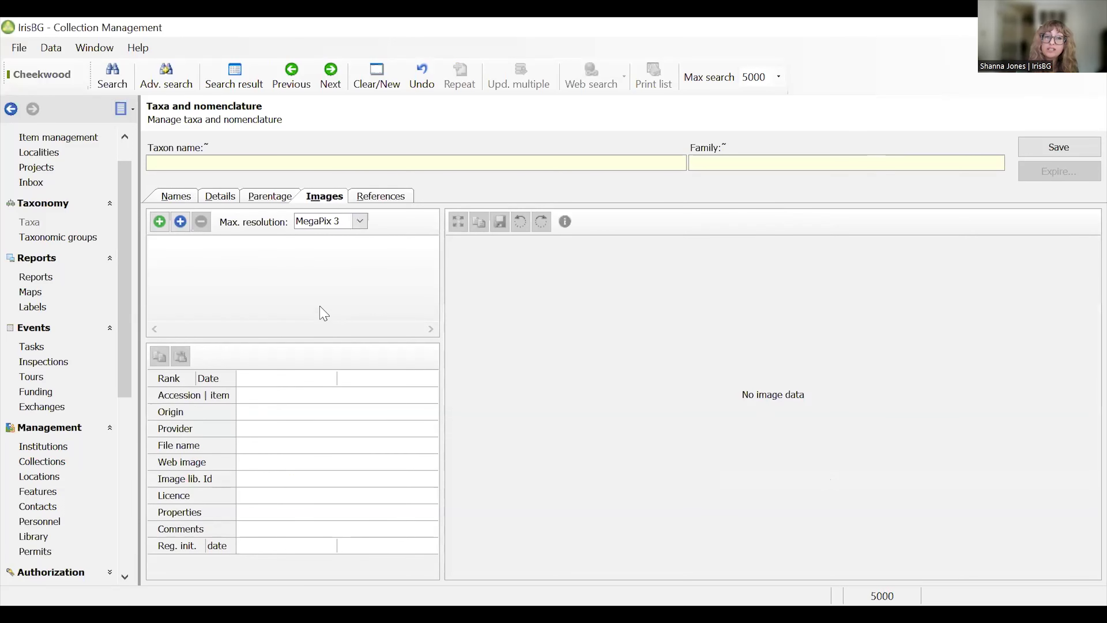
left_click(375, 200)
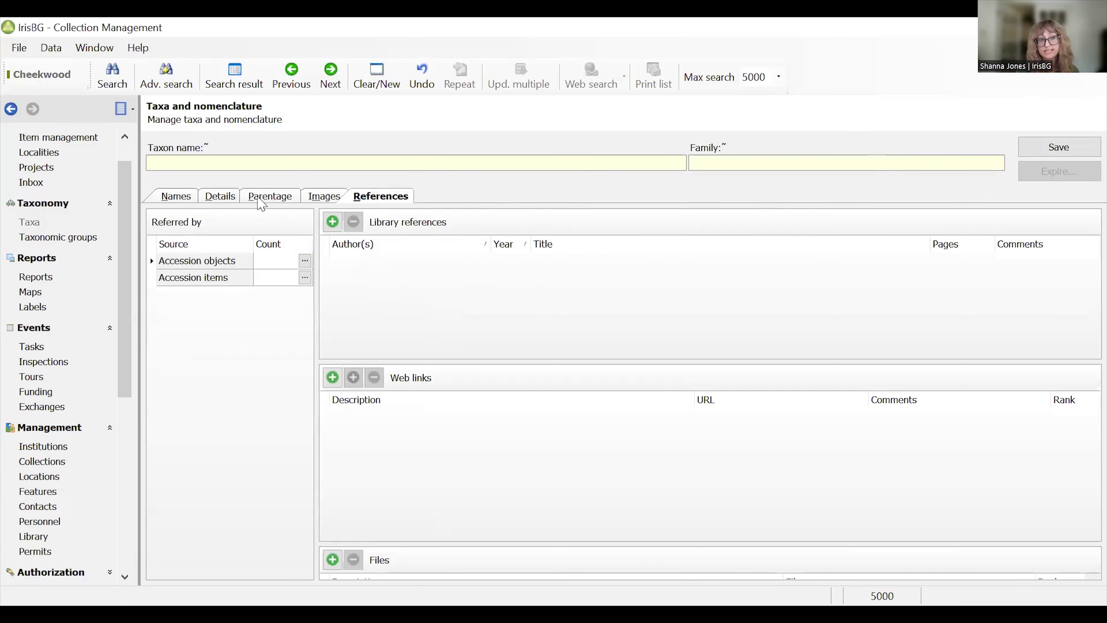
left_click(223, 200)
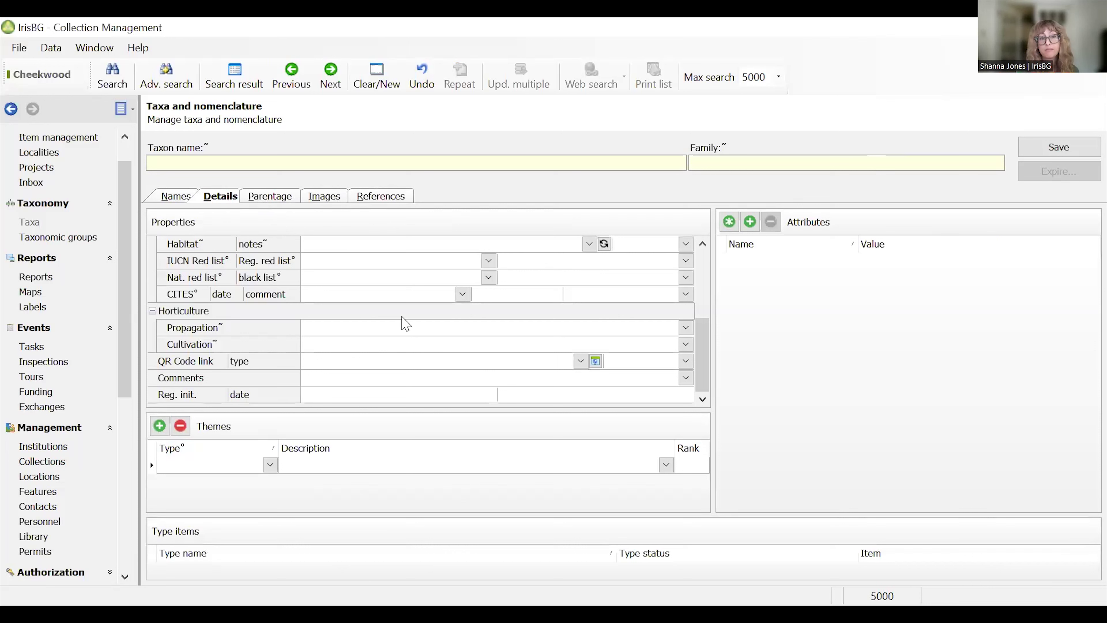
left_click_drag(702, 356, 712, 277)
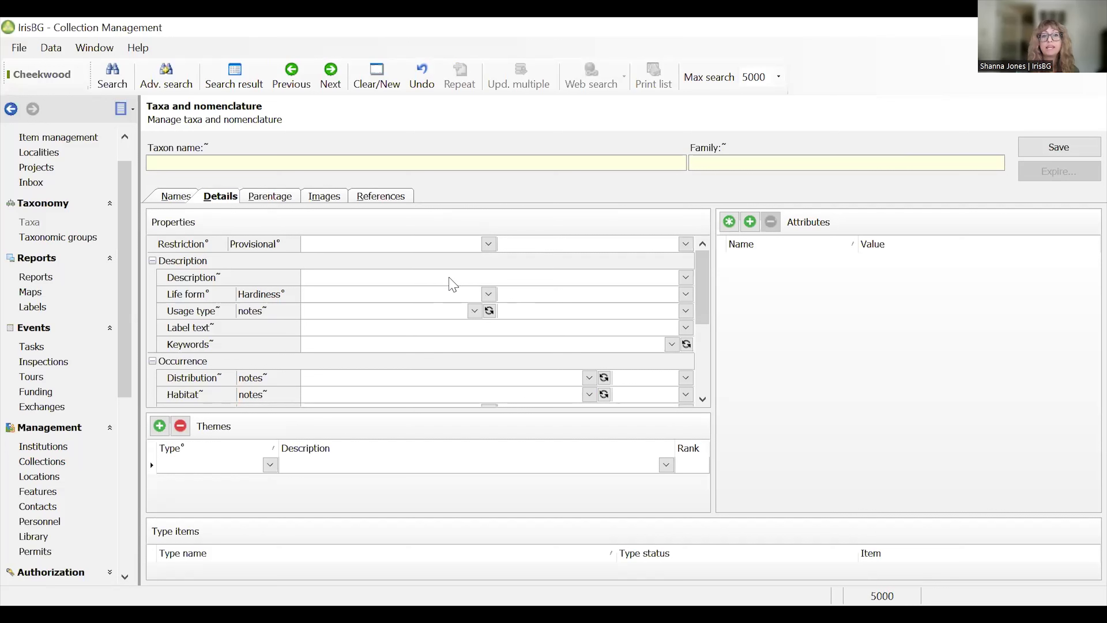
left_click(471, 286)
left_click(398, 275)
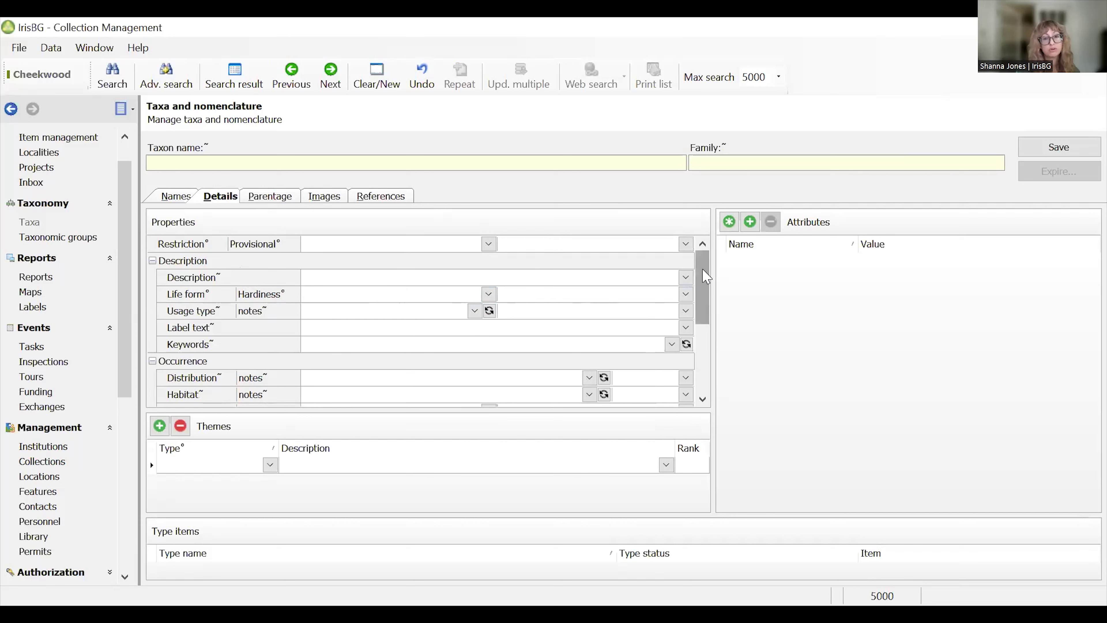
Go to Reports and open the Accessions data report (Acc02) from the Accessions group.
left_click(38, 279)
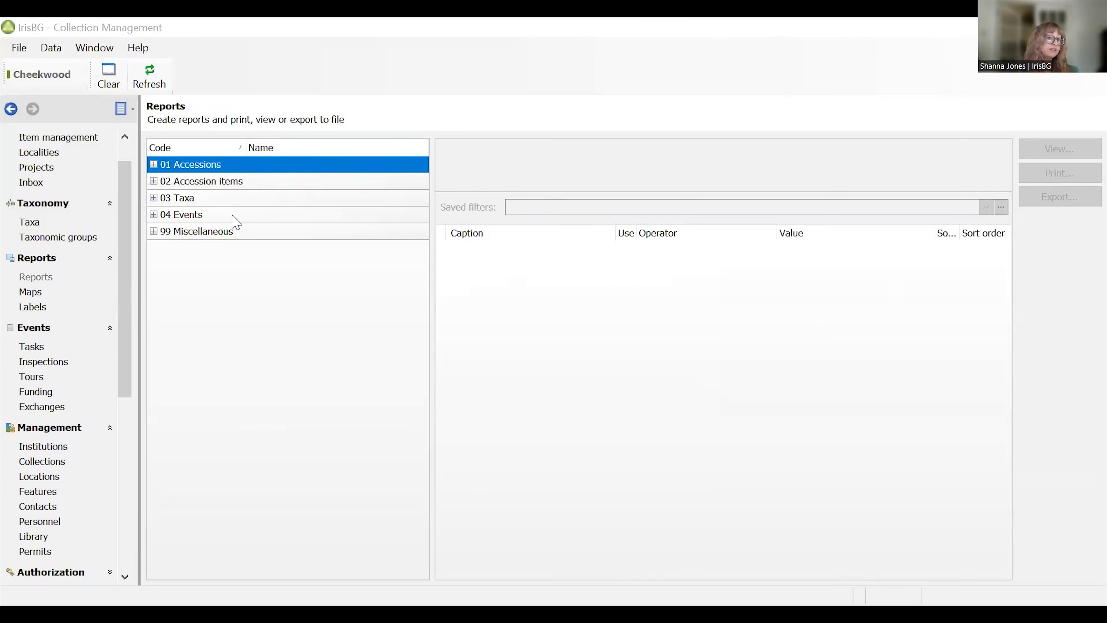
double_click(203, 169)
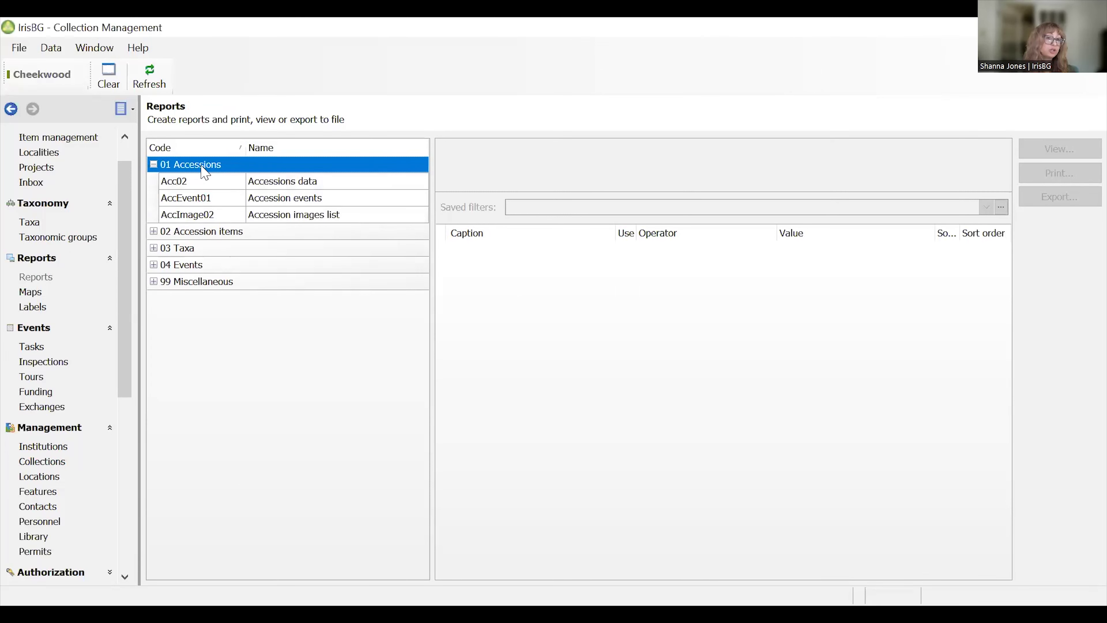
left_click(277, 181)
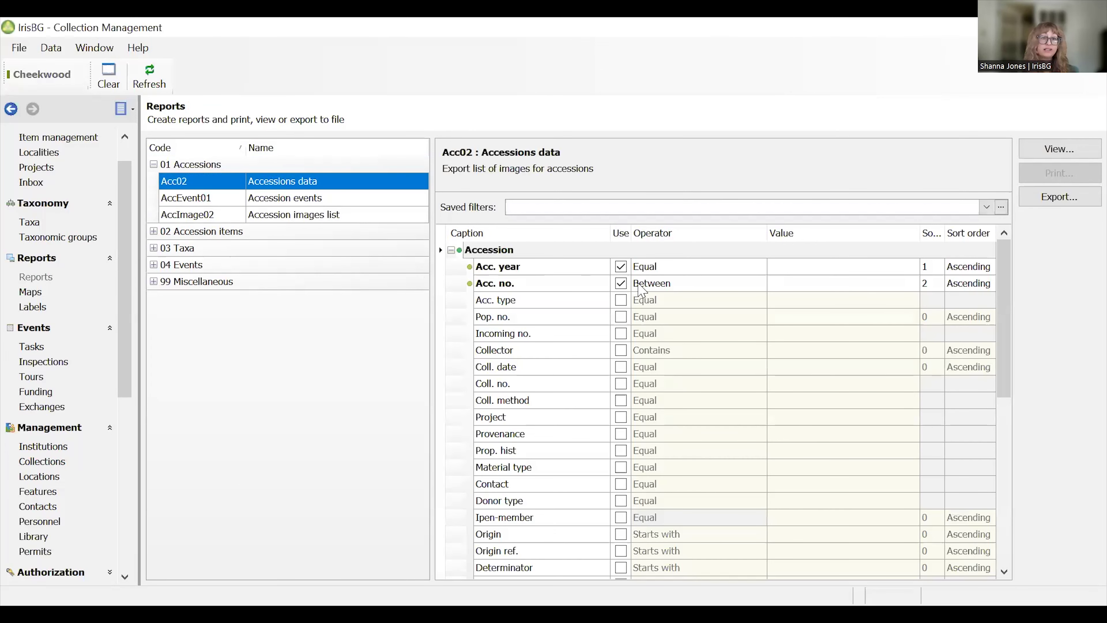
Switch the accession year criterion off and on again, and review its available operators without changing the selection.
left_click(621, 266)
left_click(654, 267)
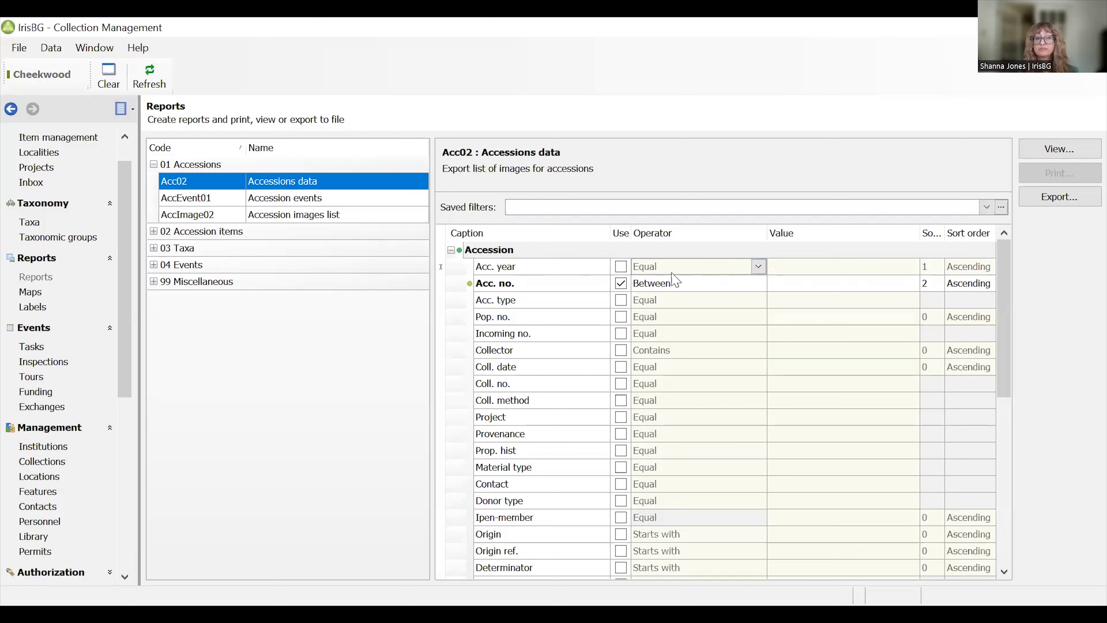
left_click(619, 267)
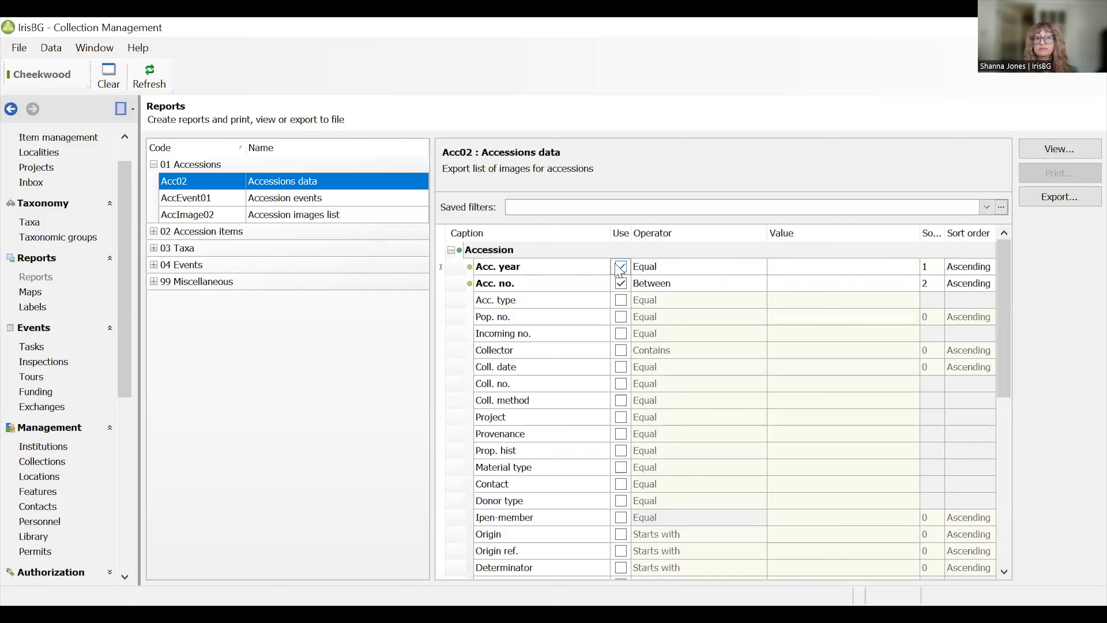
left_click(677, 267)
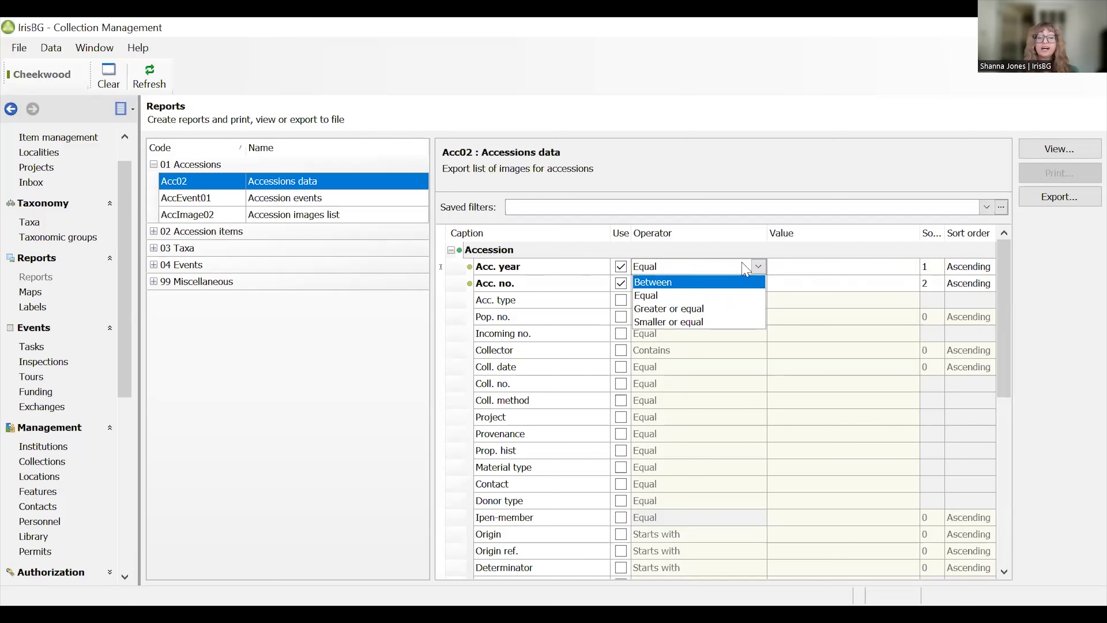
left_click(949, 320)
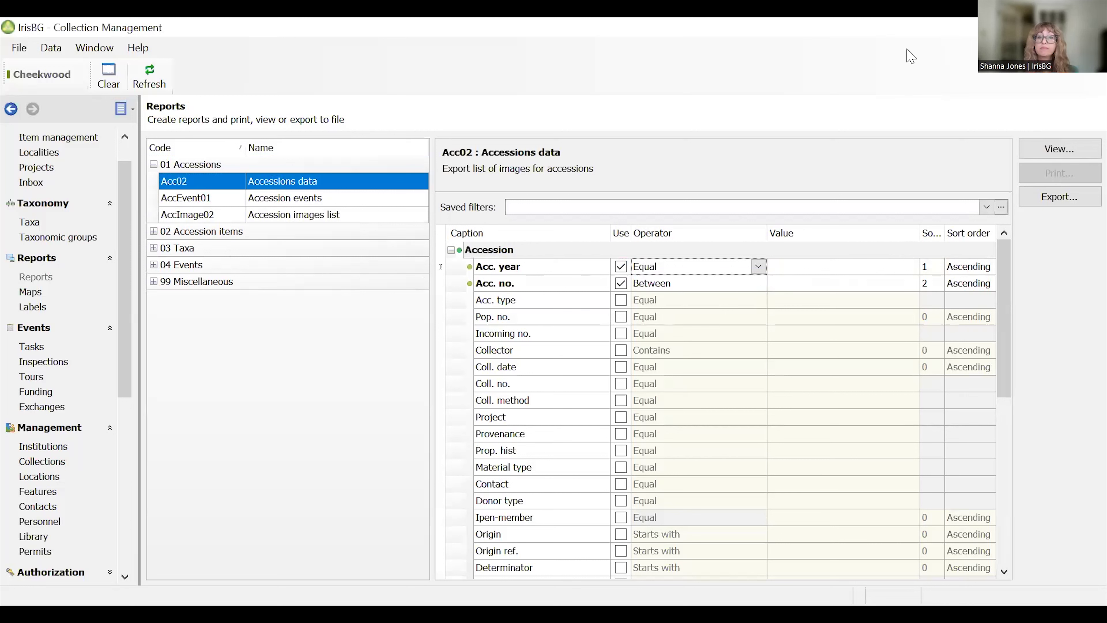
Expand the accession attribute criteria and enable the Collection criterion to review its available operators.
left_click_drag(1003, 332, 1016, 492)
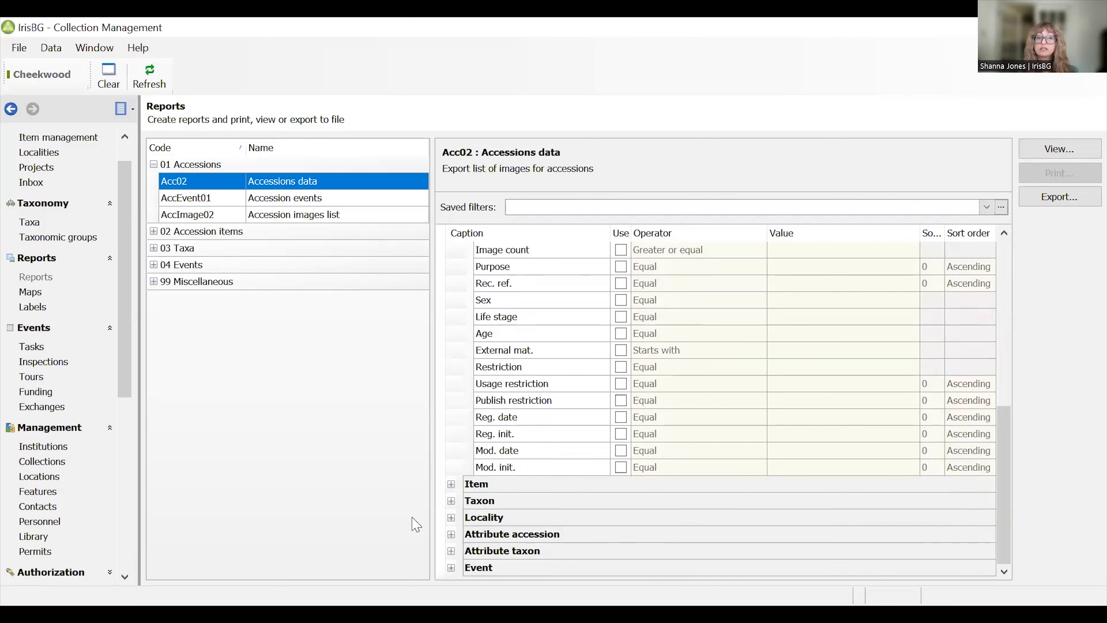
left_click(452, 534)
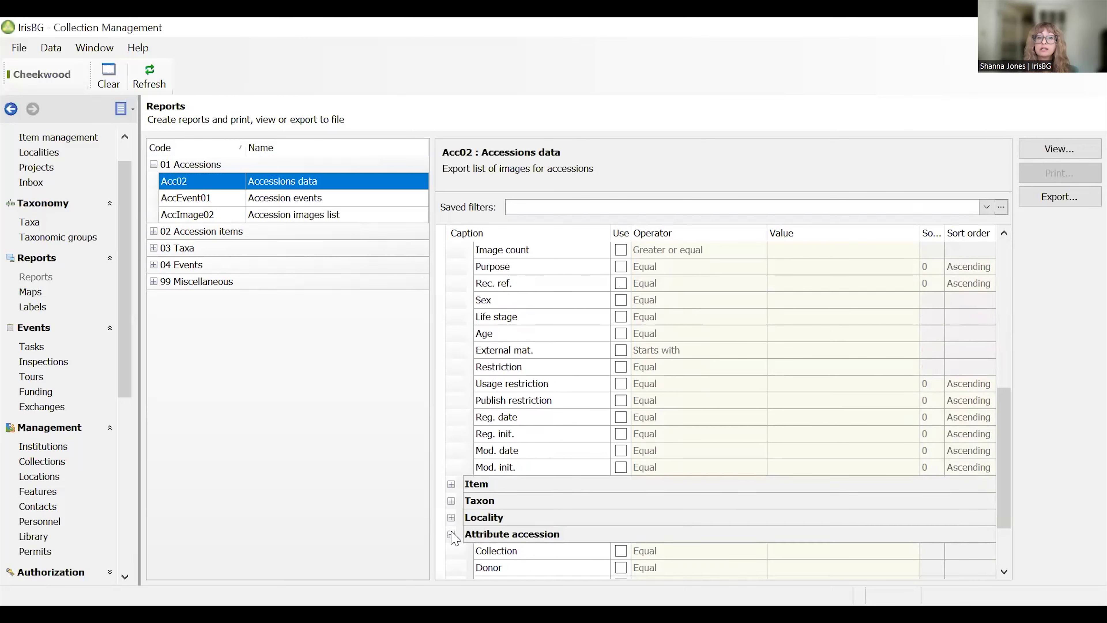
left_click_drag(1003, 433, 1006, 524)
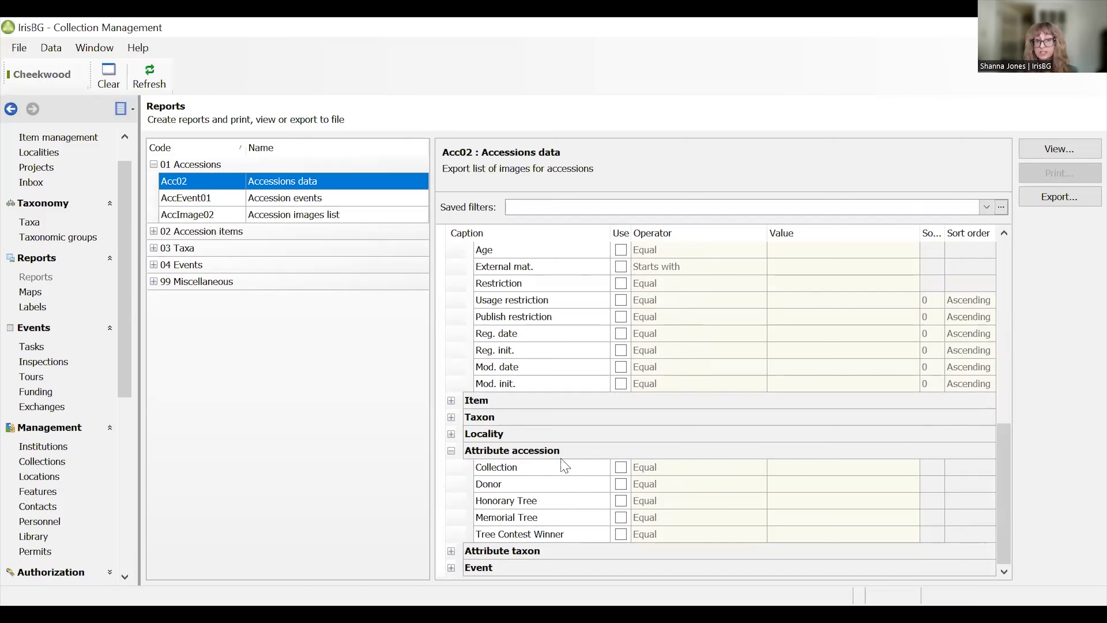
left_click(636, 466)
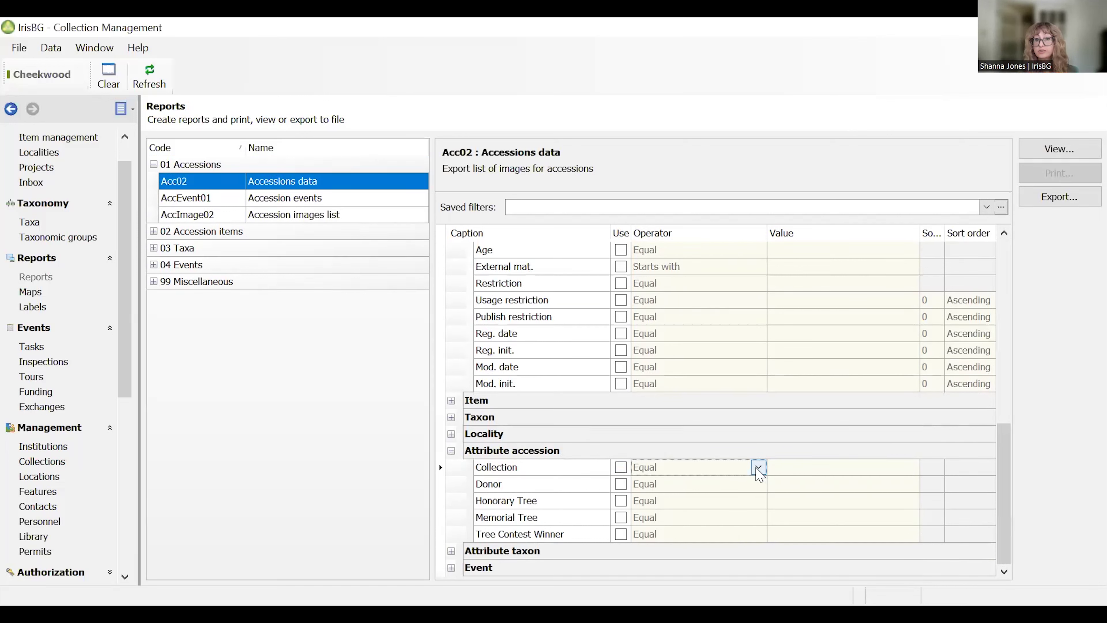
left_click(621, 467)
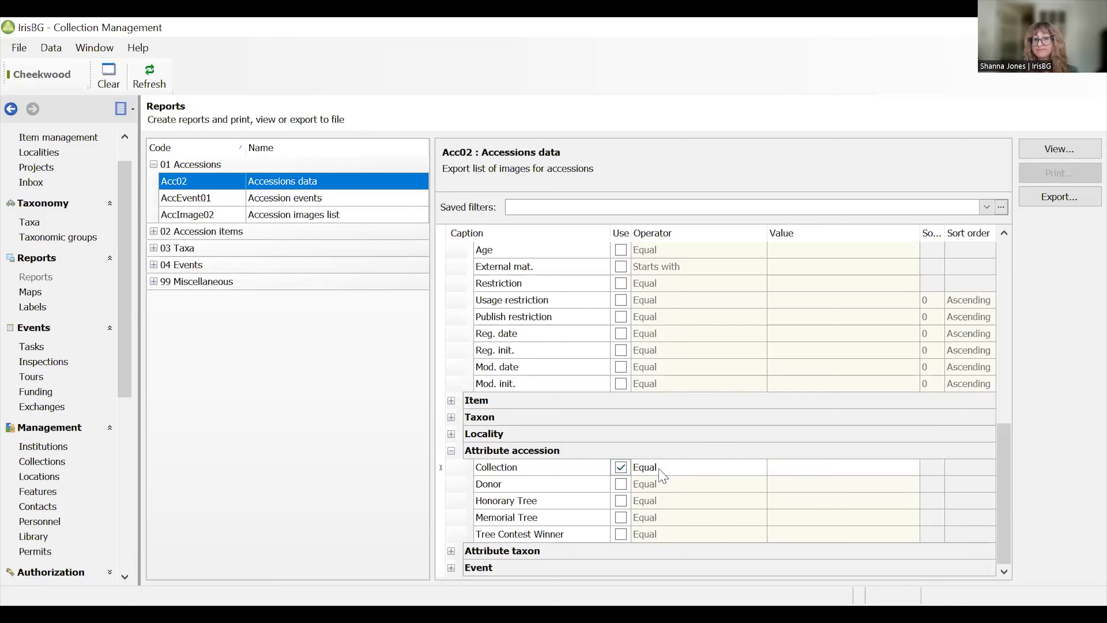
left_click(740, 465)
left_click(759, 467)
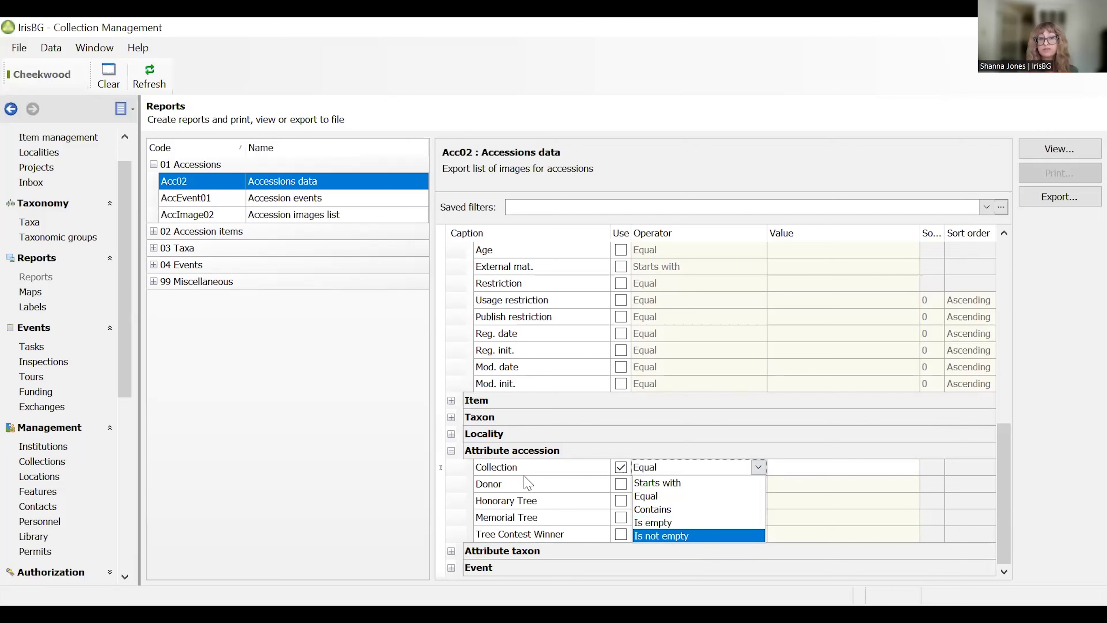
Use the Donor criterion instead of Collection, setting its operator first to Contains and finally to Starts with.
left_click(624, 489)
left_click(621, 485)
left_click(621, 467)
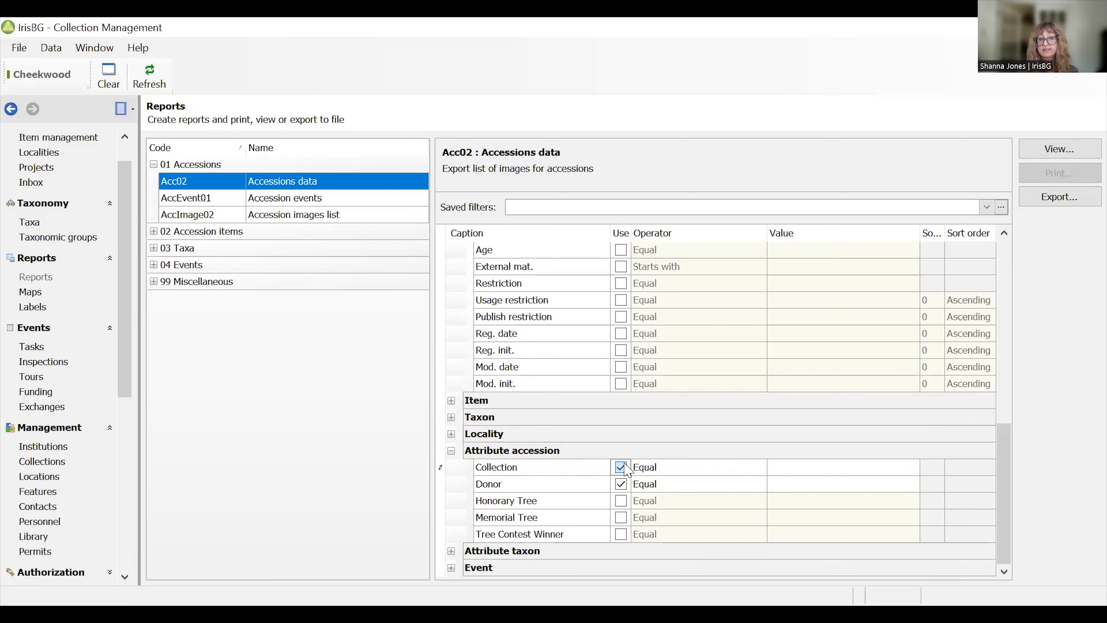
left_click(658, 486)
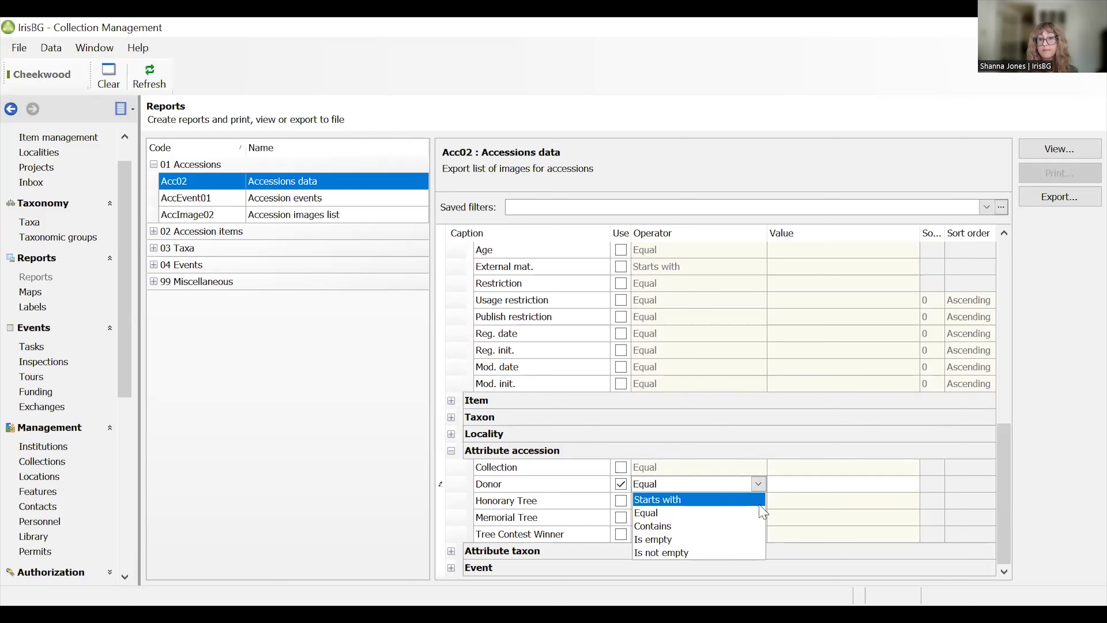
left_click(704, 526)
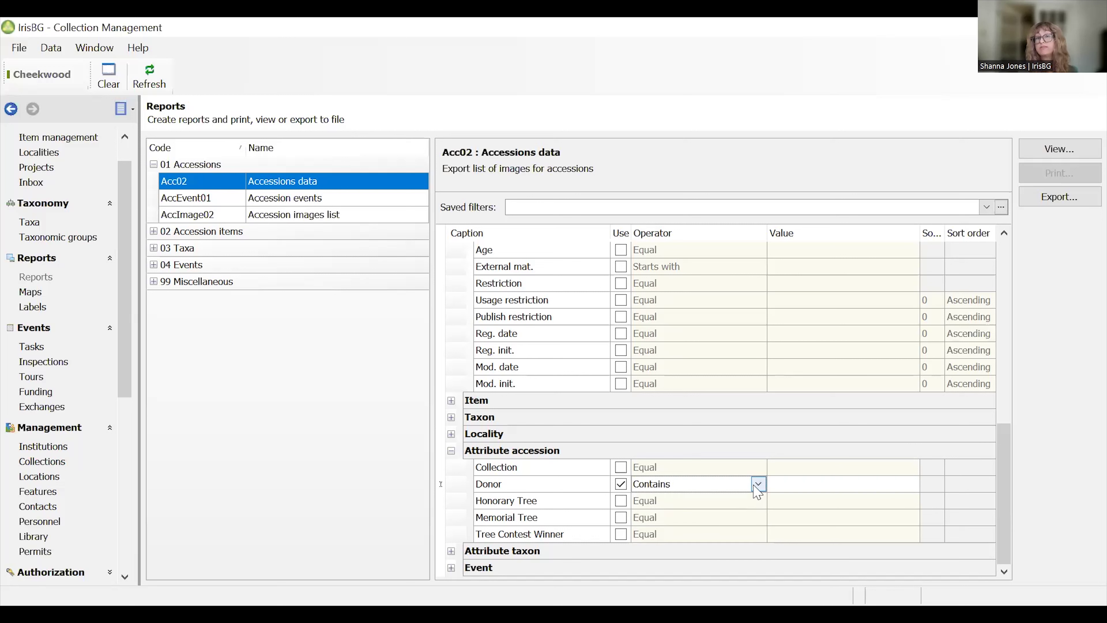
left_click(754, 485)
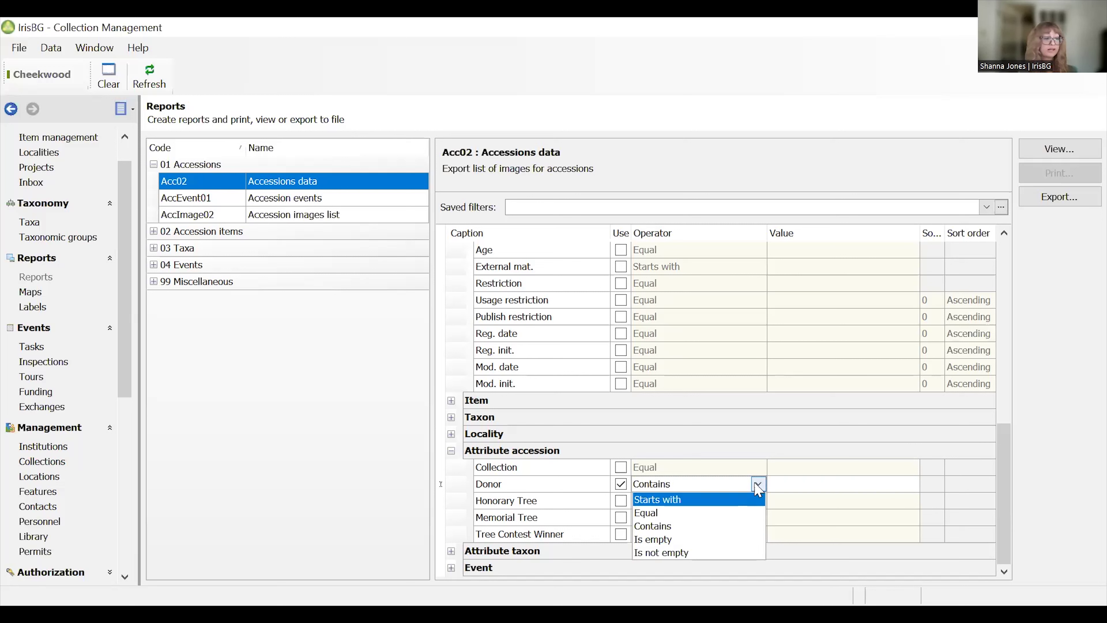
left_click(757, 483)
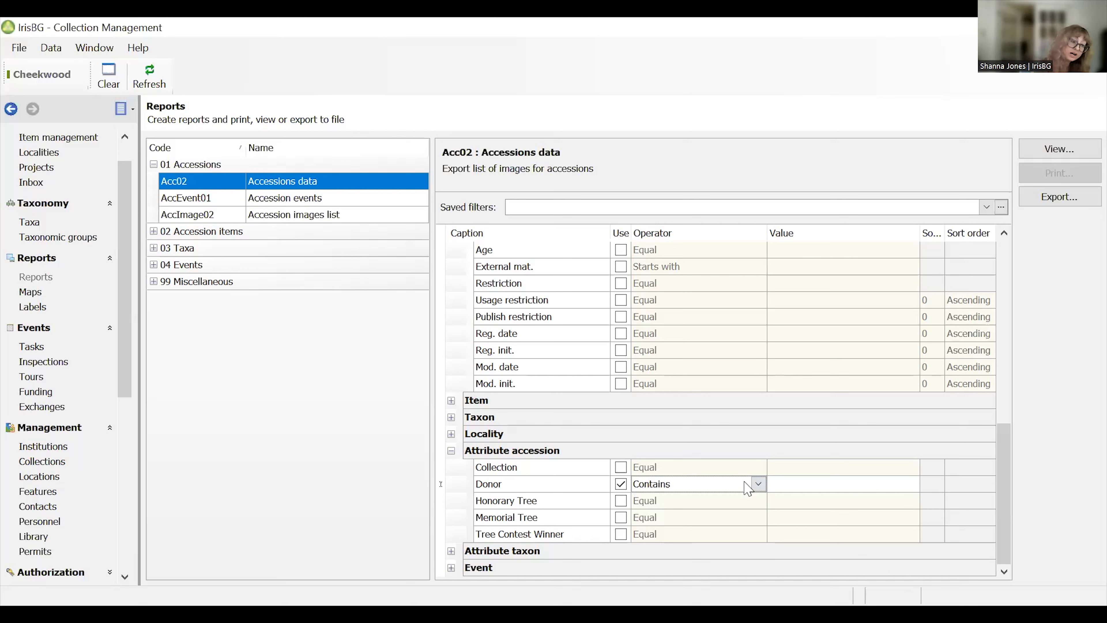
scroll(748, 481, "up", 2)
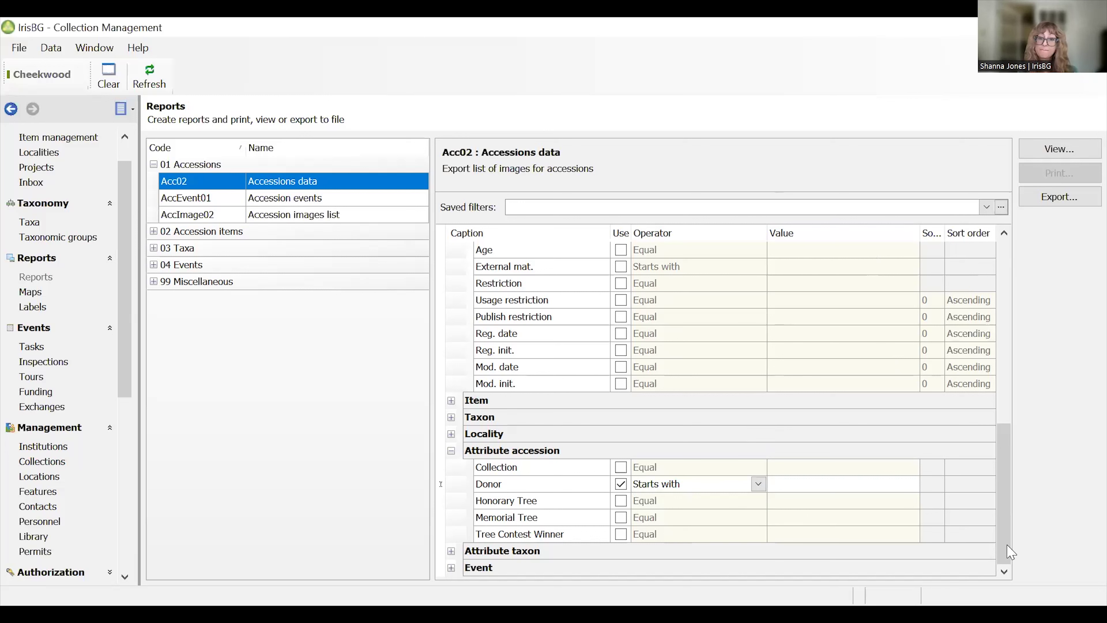
Exclude the accession year and accession number criteria from the Accessions data report.
left_click_drag(1010, 551, 987, 248)
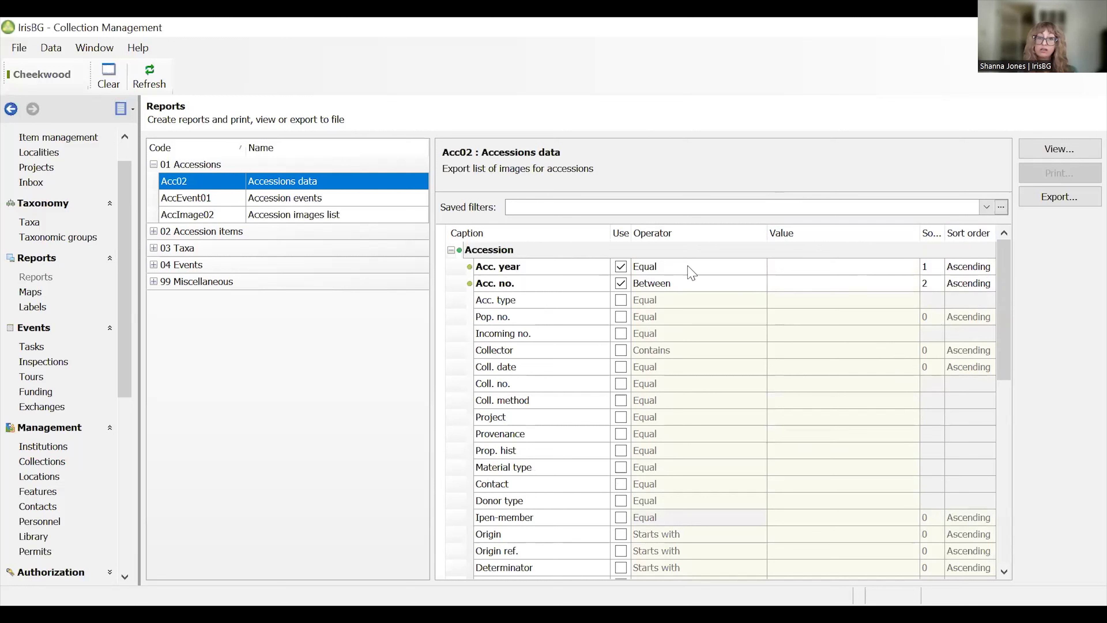
left_click(621, 266)
left_click(621, 283)
Open the Item data report (Item02) and filter it to item type Planting with item status Inventoried.
double_click(297, 236)
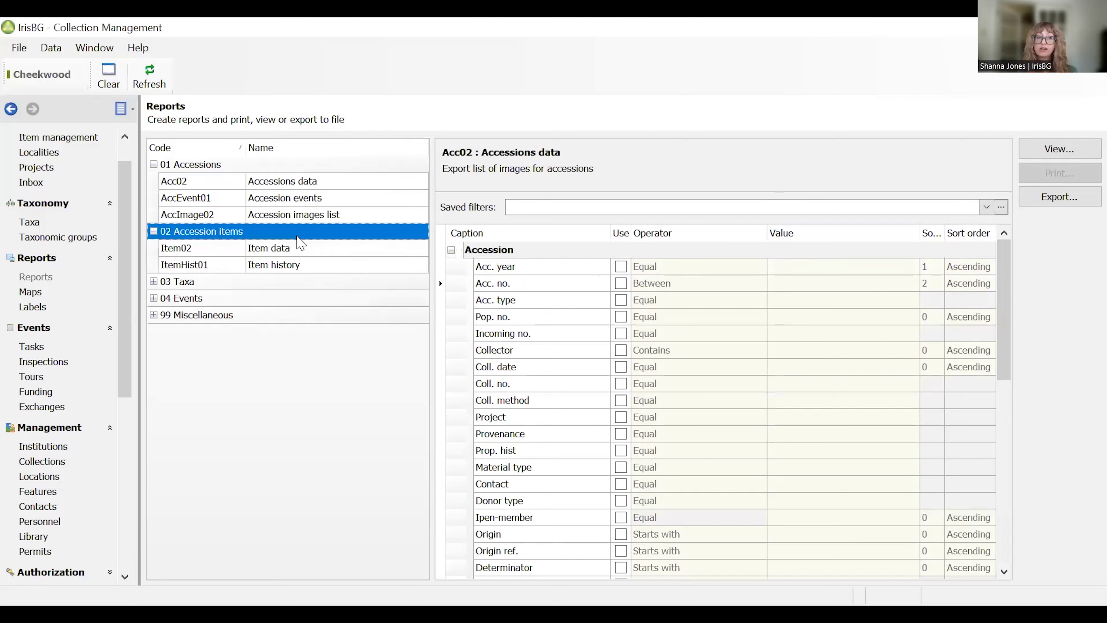
left_click(299, 249)
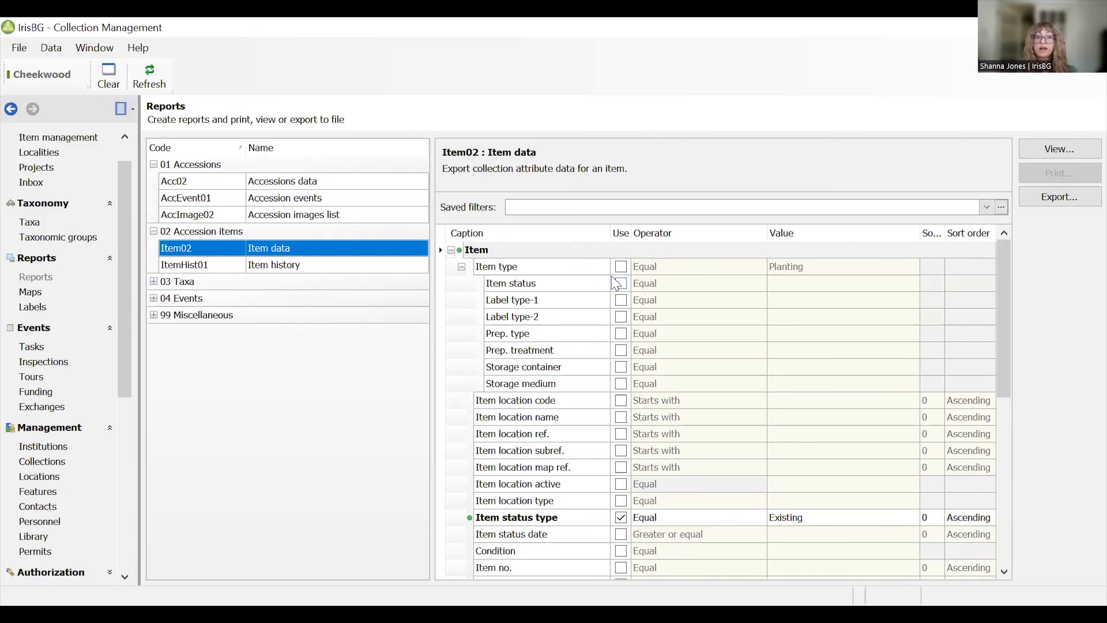
left_click(621, 267)
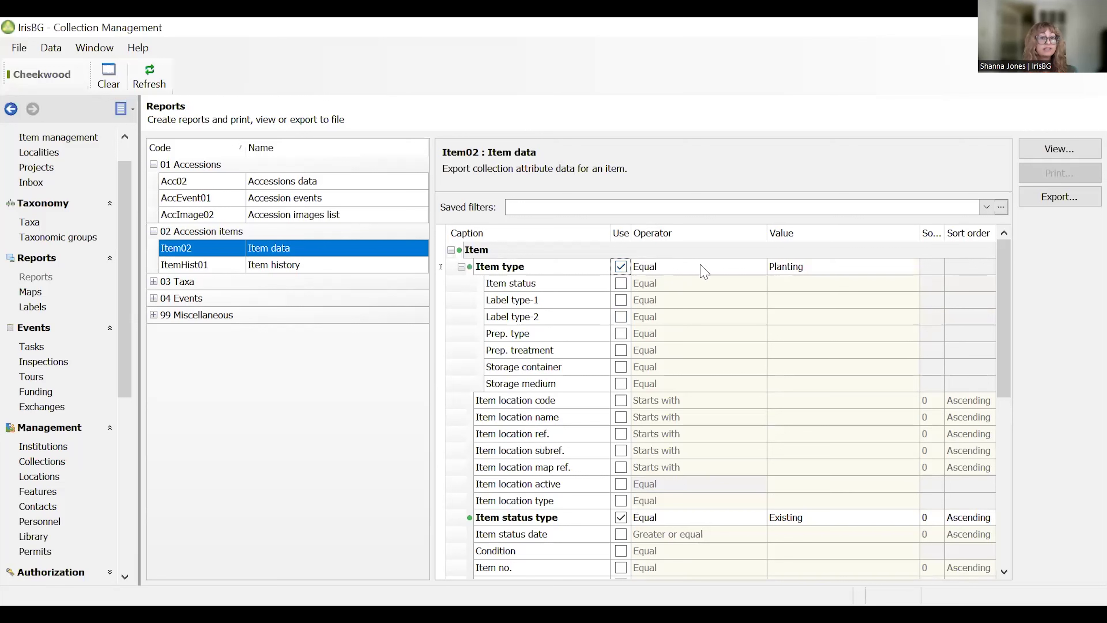
left_click(621, 284)
left_click(778, 288)
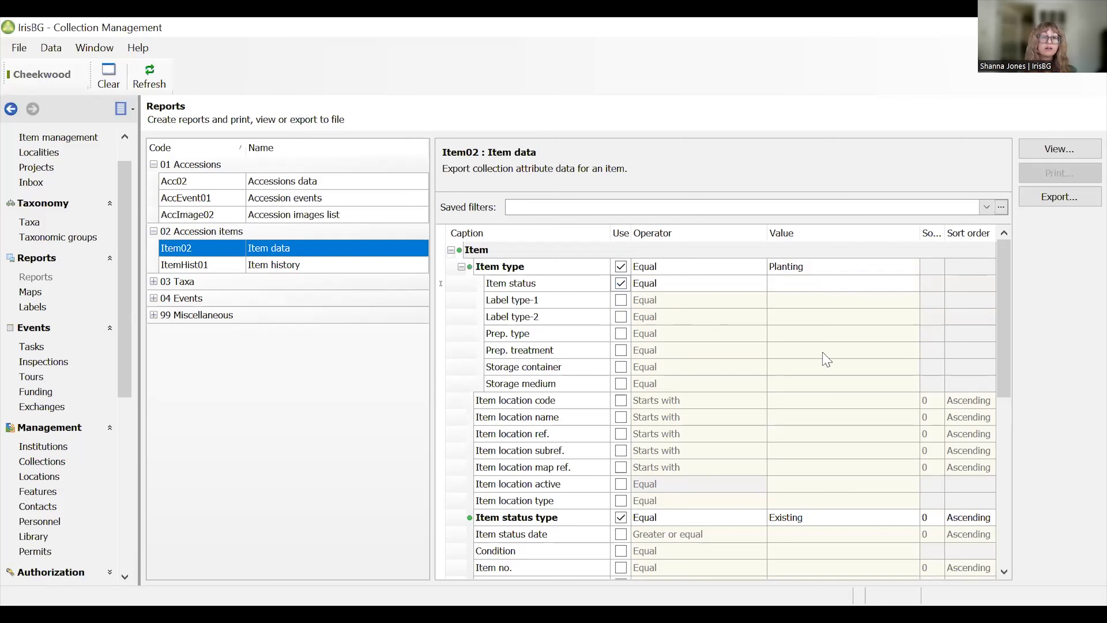
left_click(817, 326)
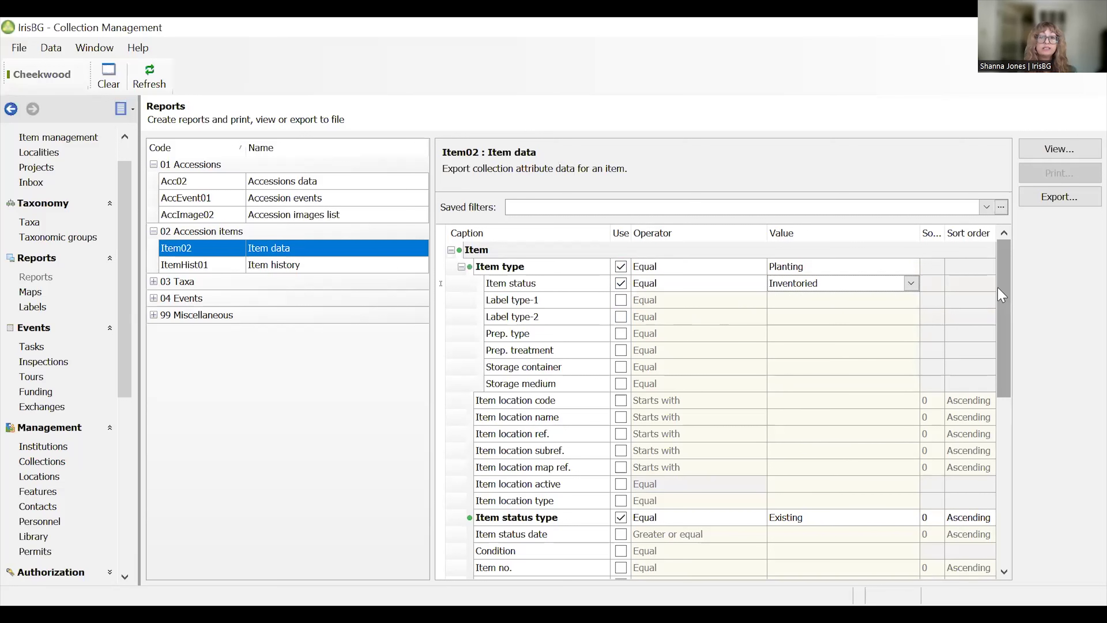
Expand the Taxon criteria of the Item data report and filter it to life form equal to Deciduous tree.
left_click_drag(1003, 322, 995, 497)
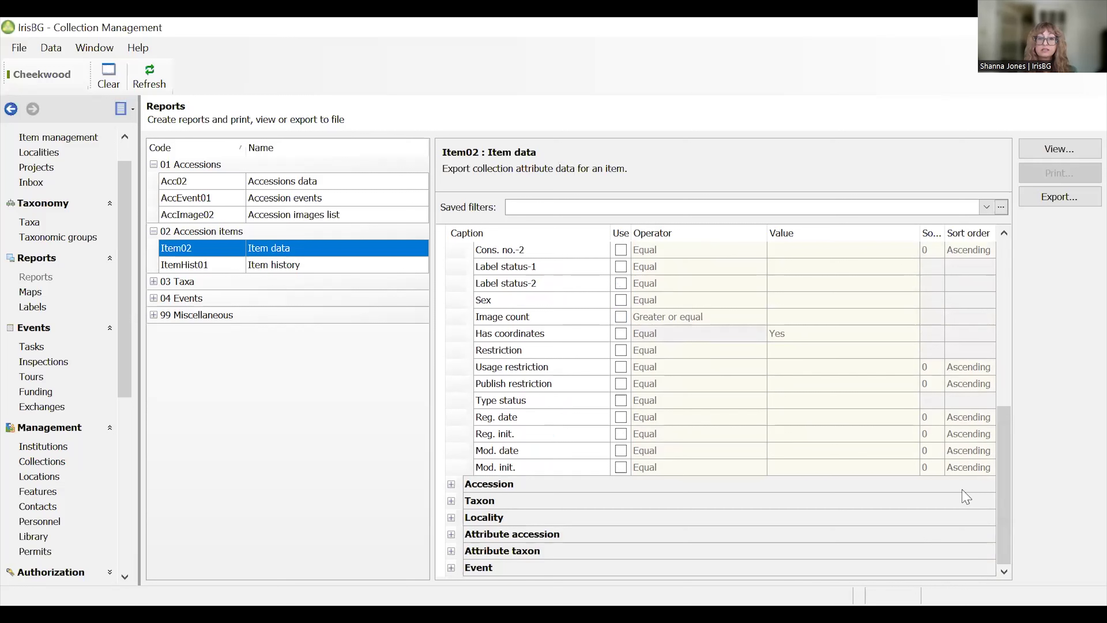
left_click(452, 500)
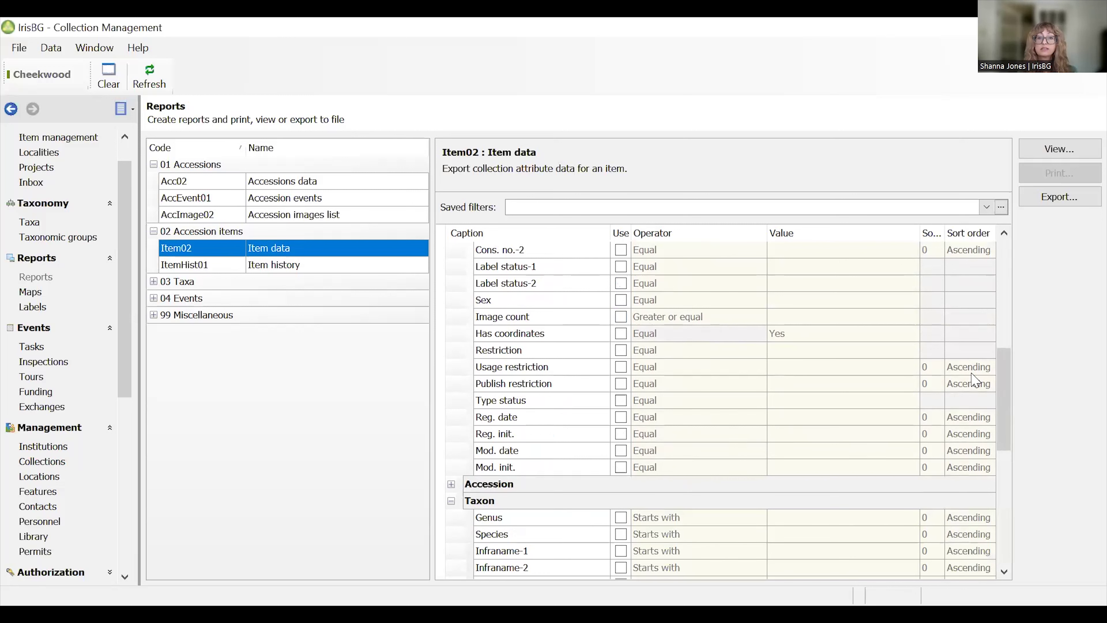
left_click_drag(1005, 371, 1010, 446)
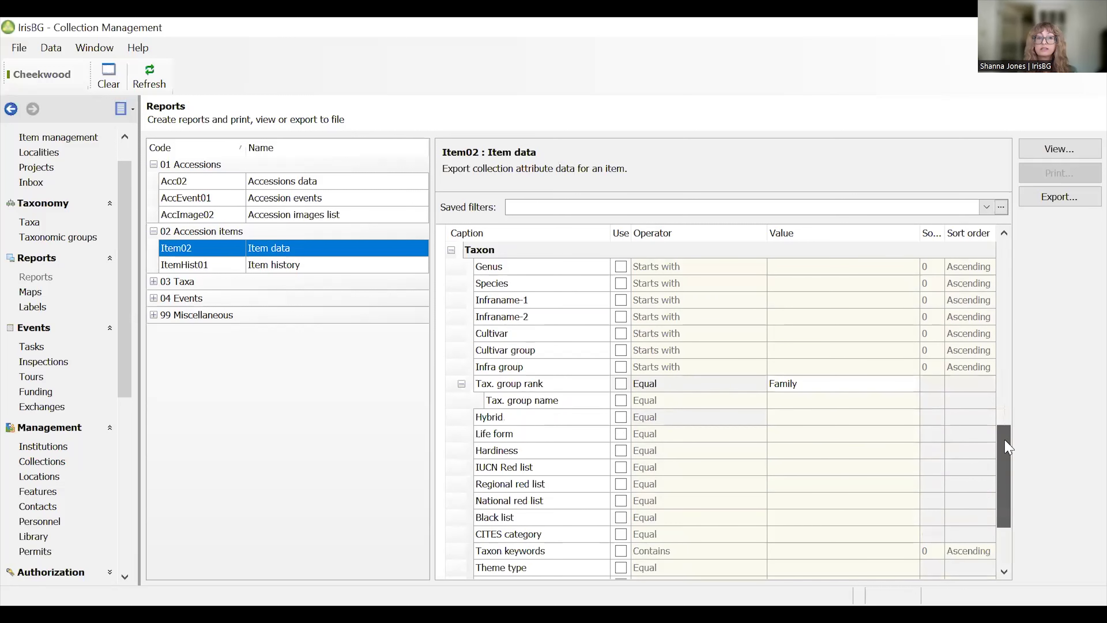
left_click(621, 434)
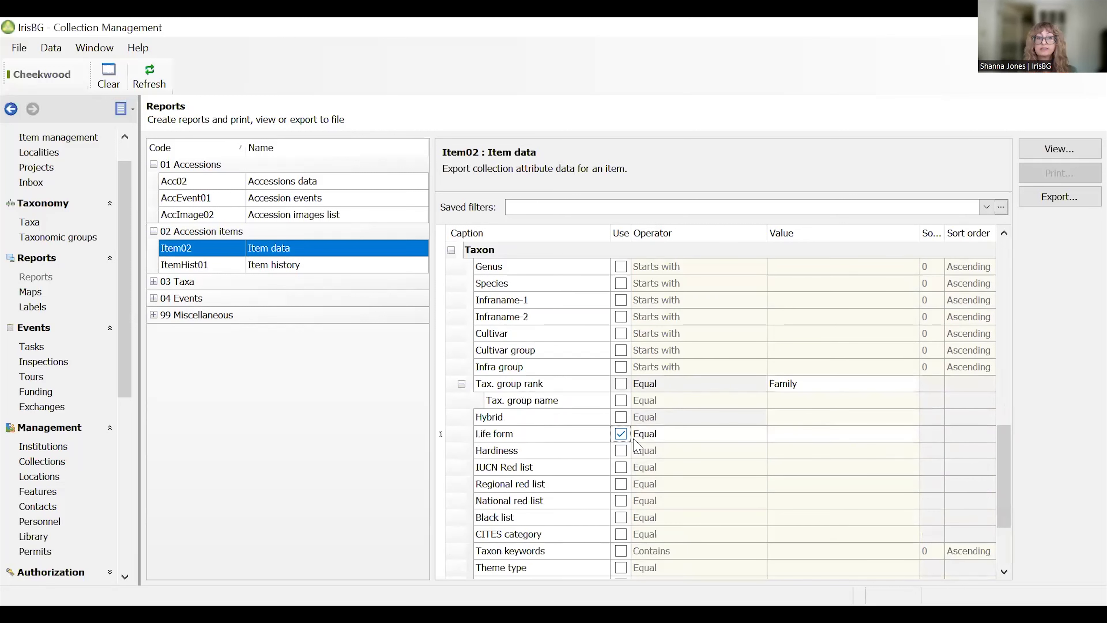
left_click(826, 433)
left_click(911, 434)
left_click_drag(910, 472, 912, 496)
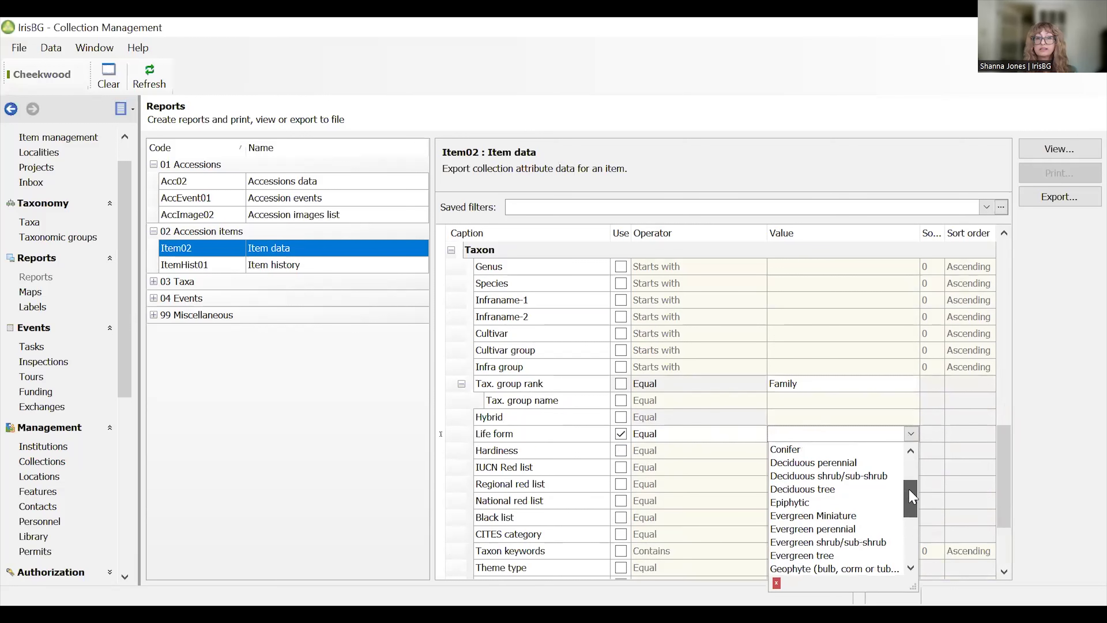
left_click(882, 489)
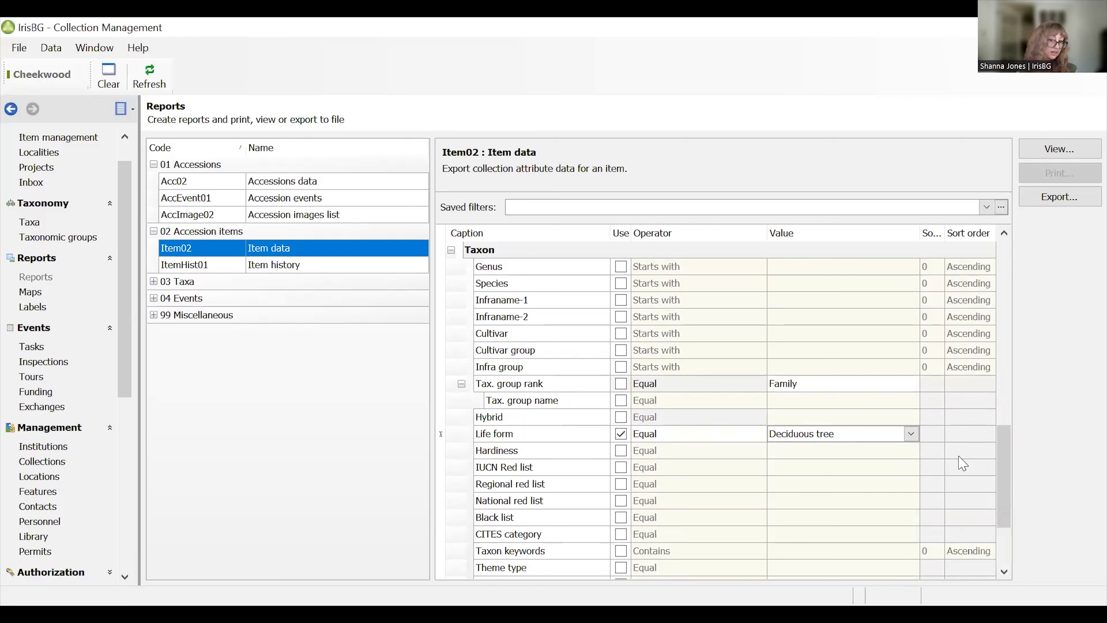
Expand the Attribute accession and Attribute taxon criteria of the Item data report to review the available attributes.
left_click_drag(1002, 454, 969, 528)
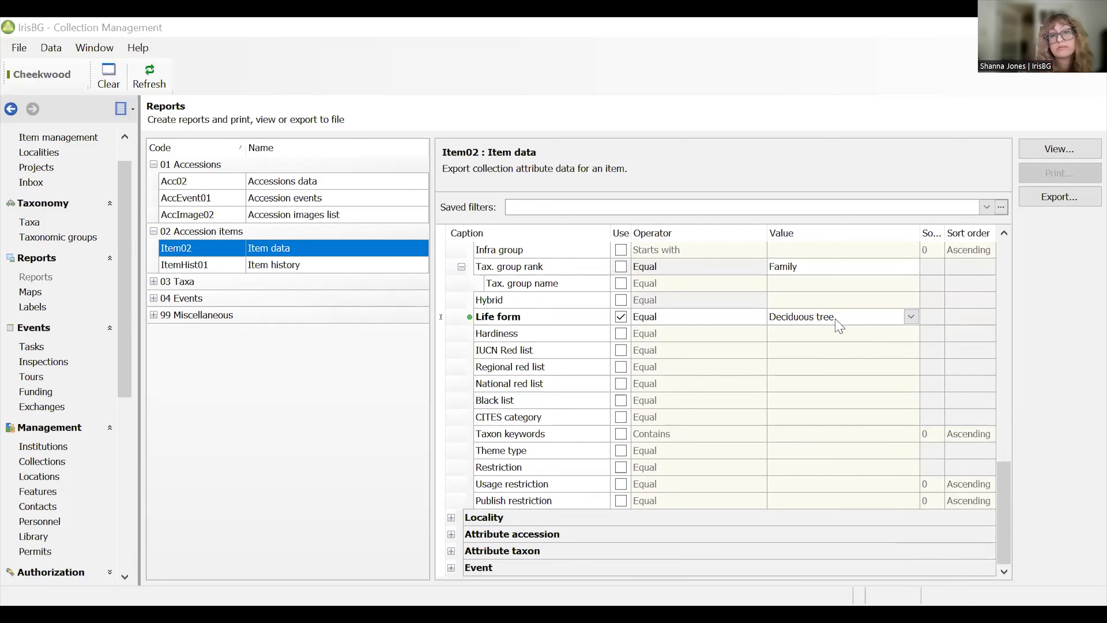
left_click(453, 532)
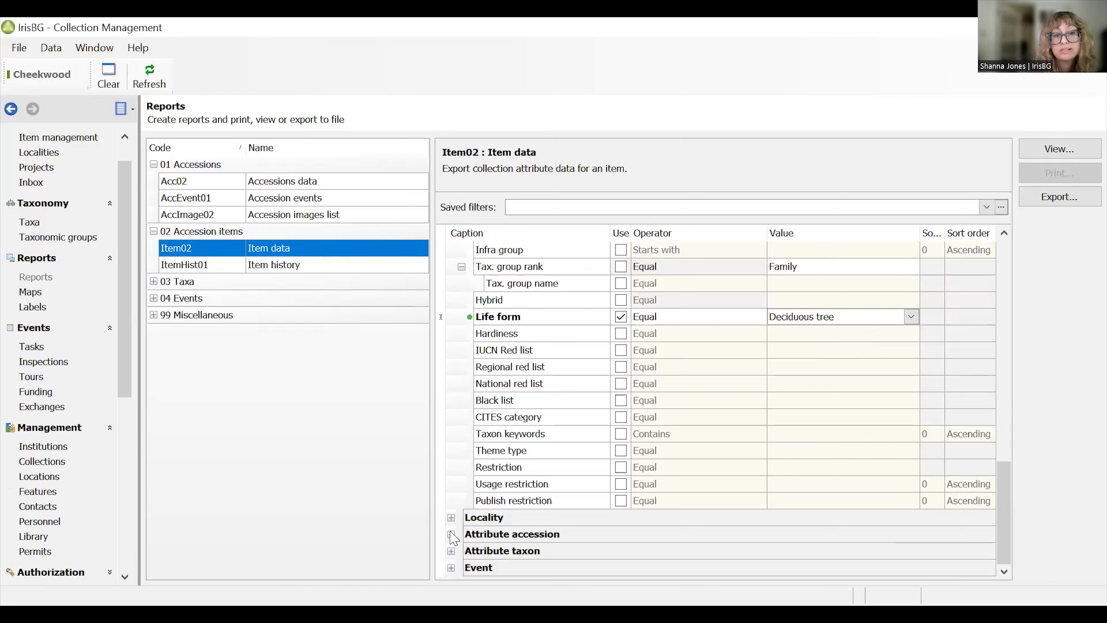
left_click(452, 535)
scroll(514, 537, "down", 2)
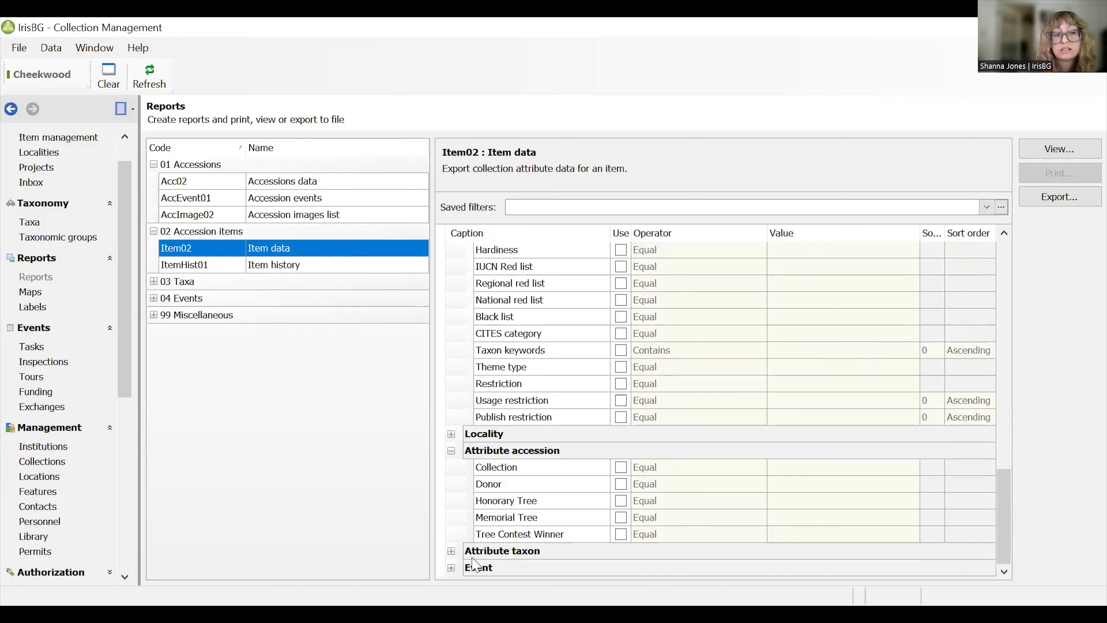
left_click(451, 551)
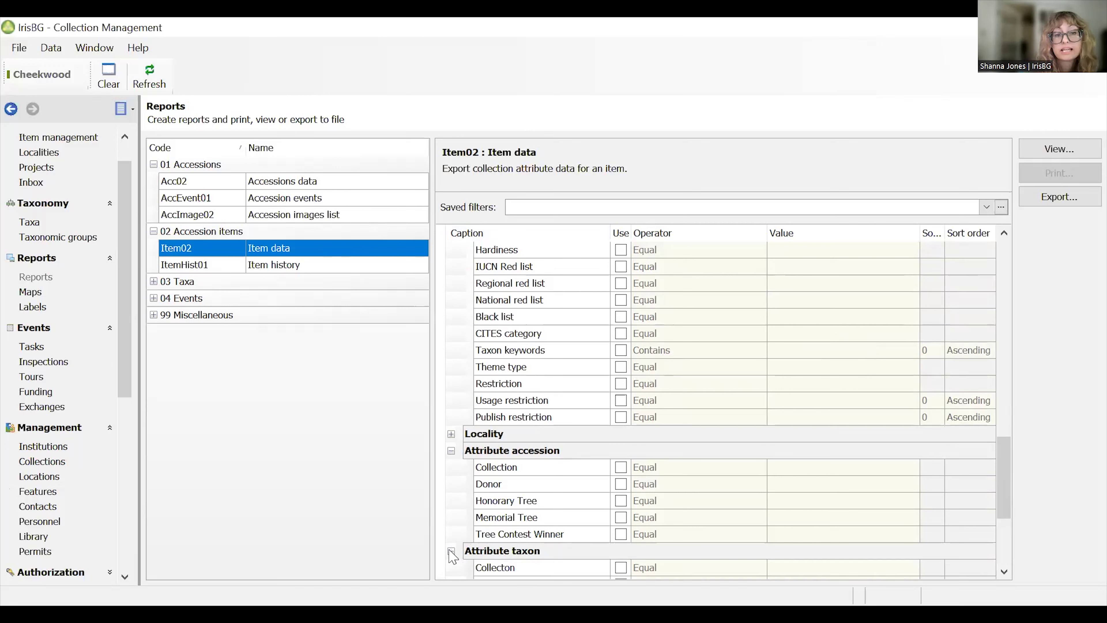
scroll(554, 538, "down", 4)
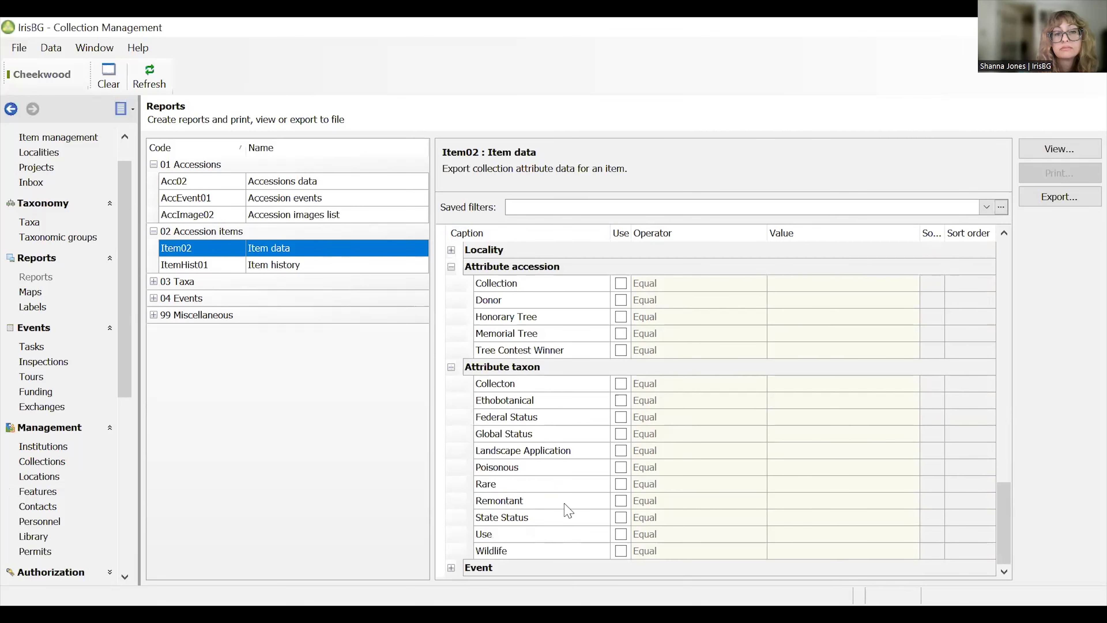